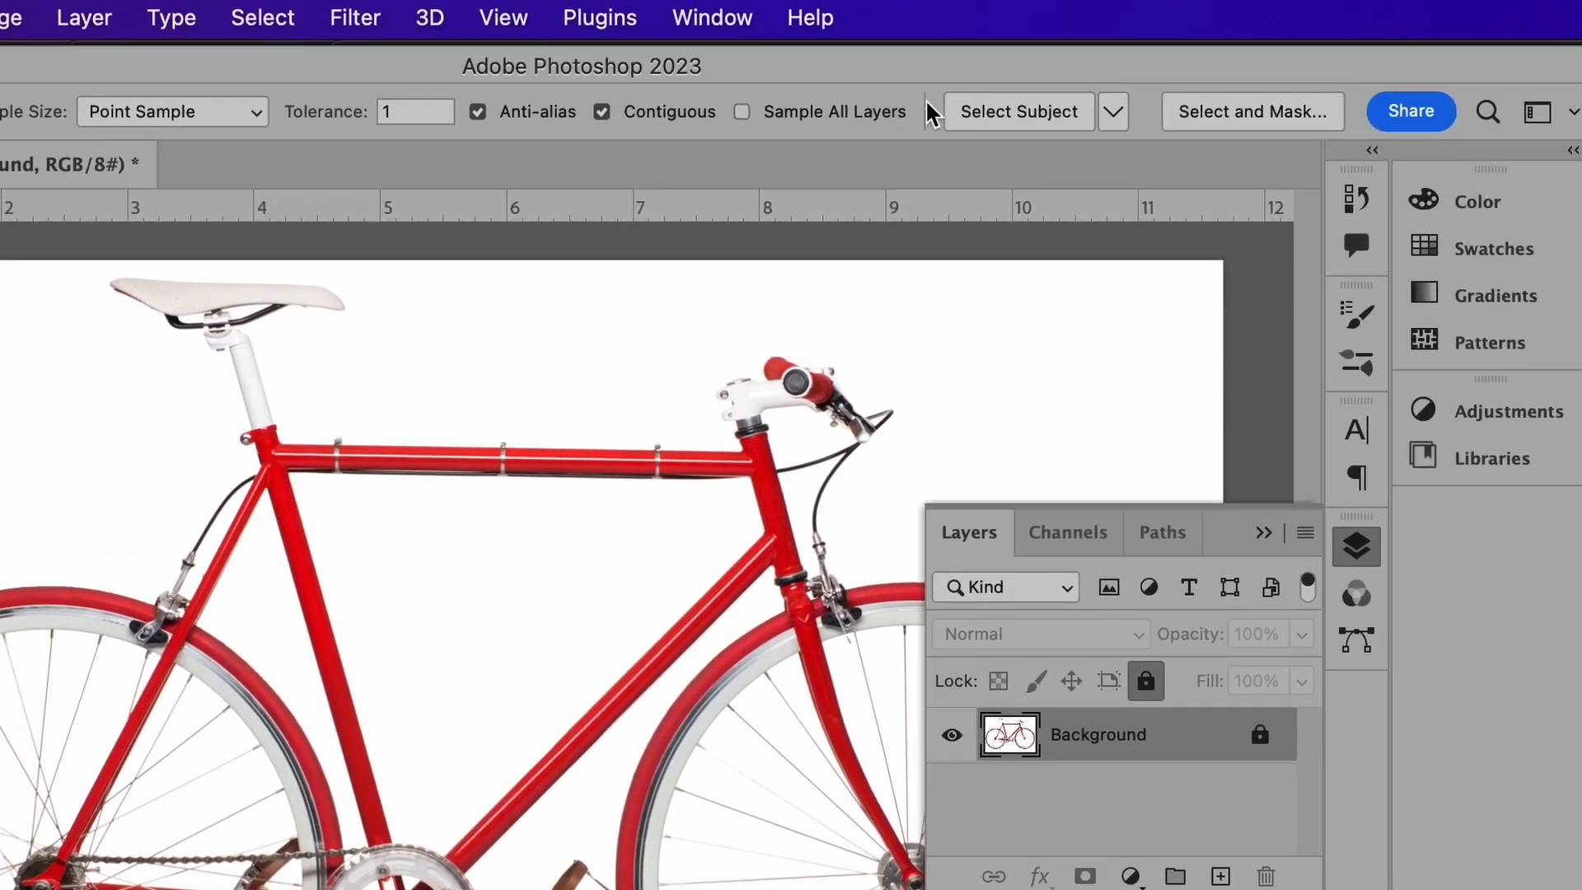
Step: Copy the selected bicycle and paste it into a new empty Layer 1
{"action": "left_click", "coordinate": [341, 13]}
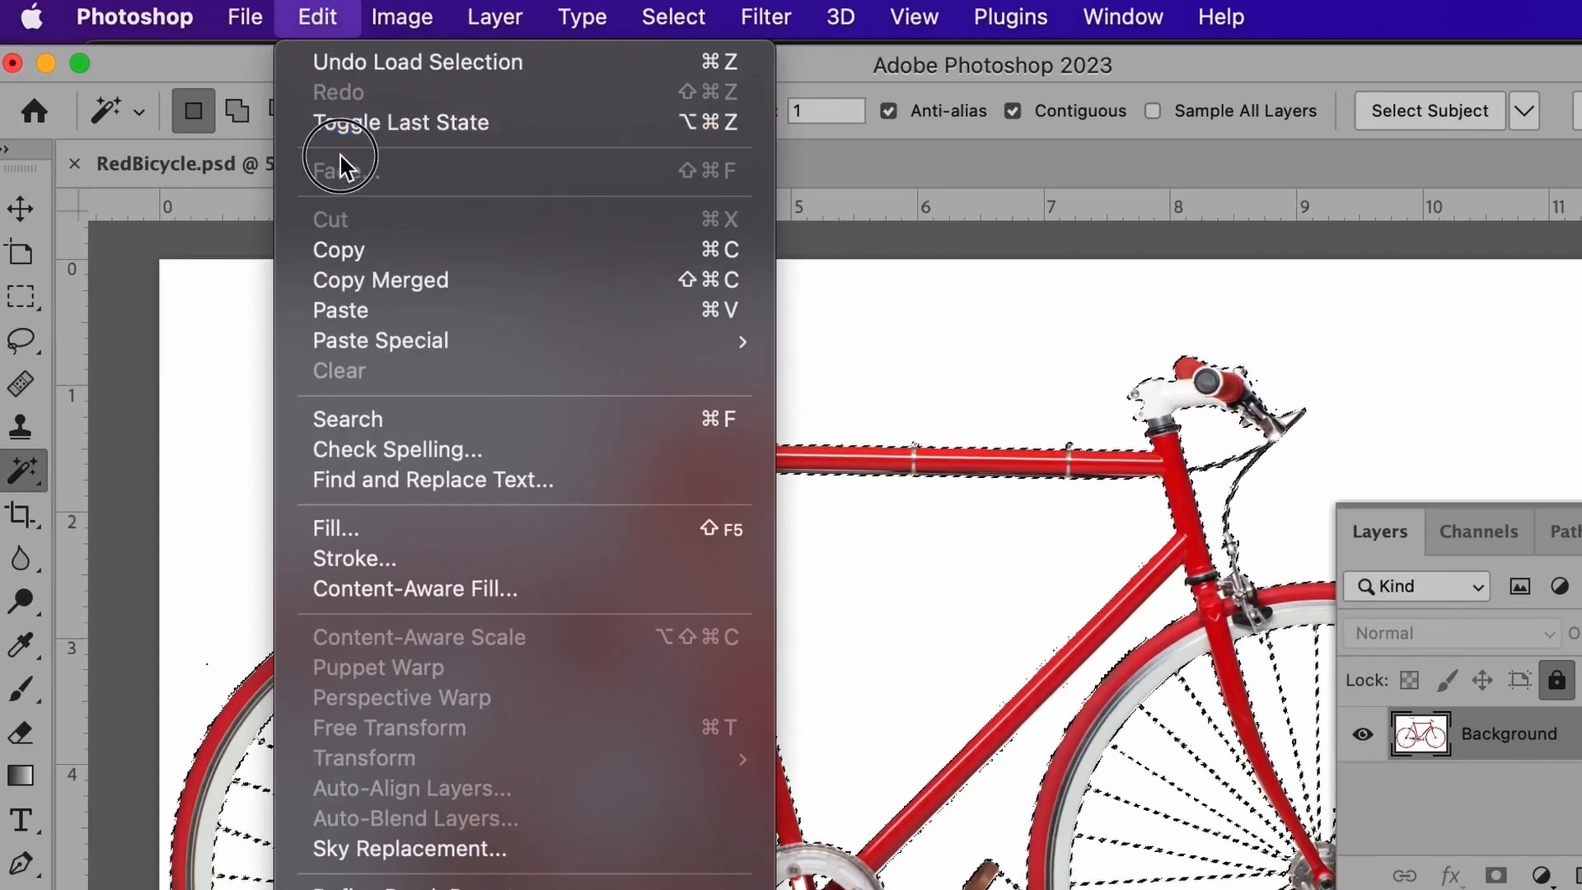
{"action": "left_click", "coordinate": [438, 179]}
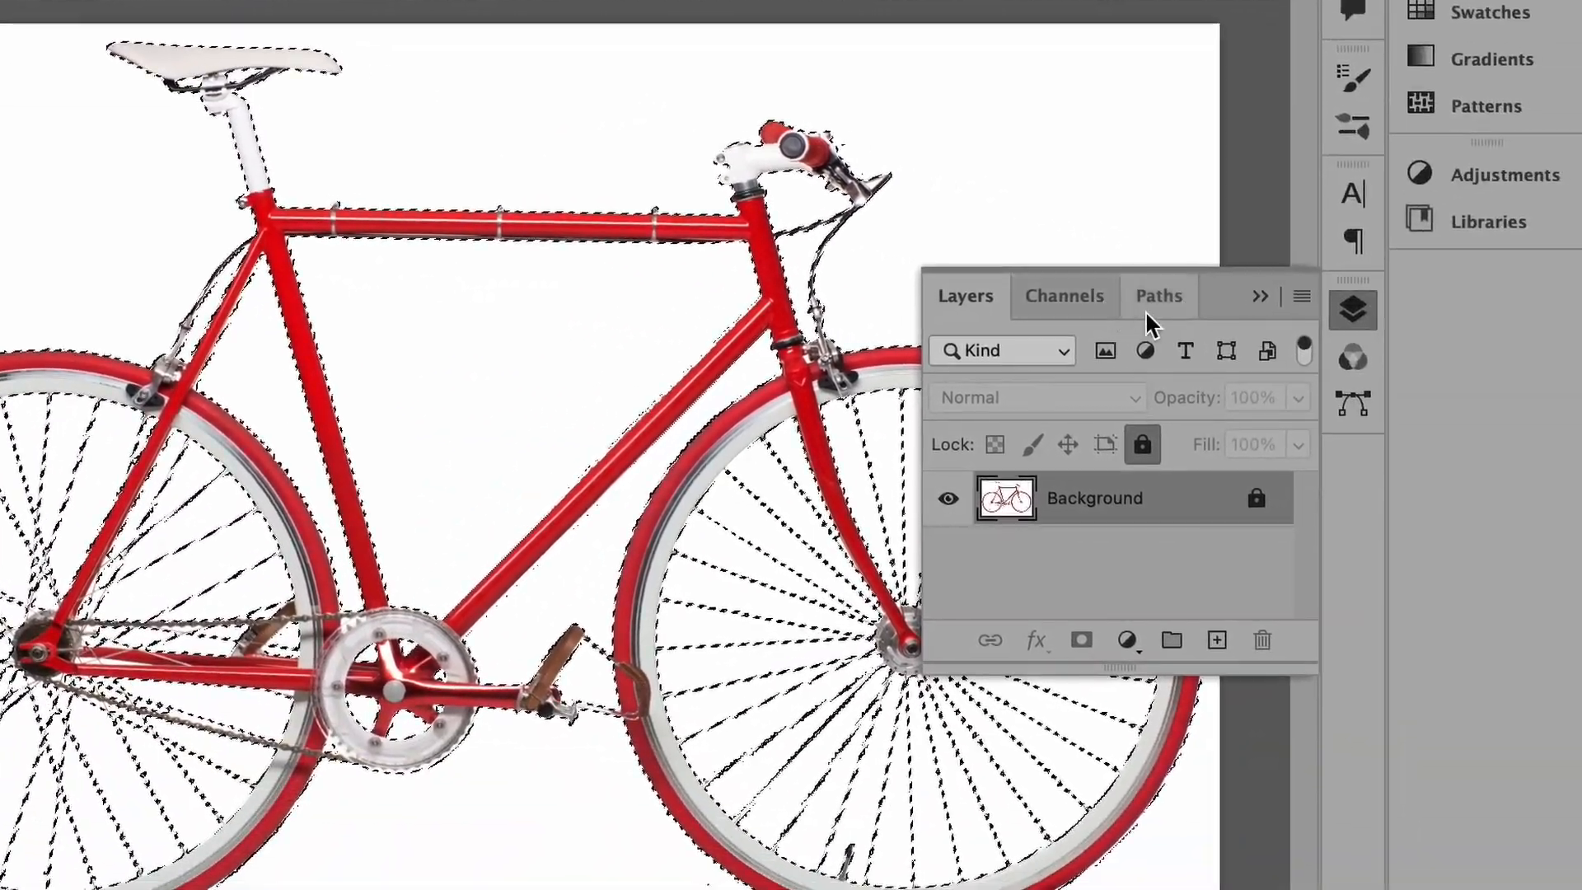
{"action": "left_click", "coordinate": [1463, 357]}
{"action": "left_click", "coordinate": [1401, 308]}
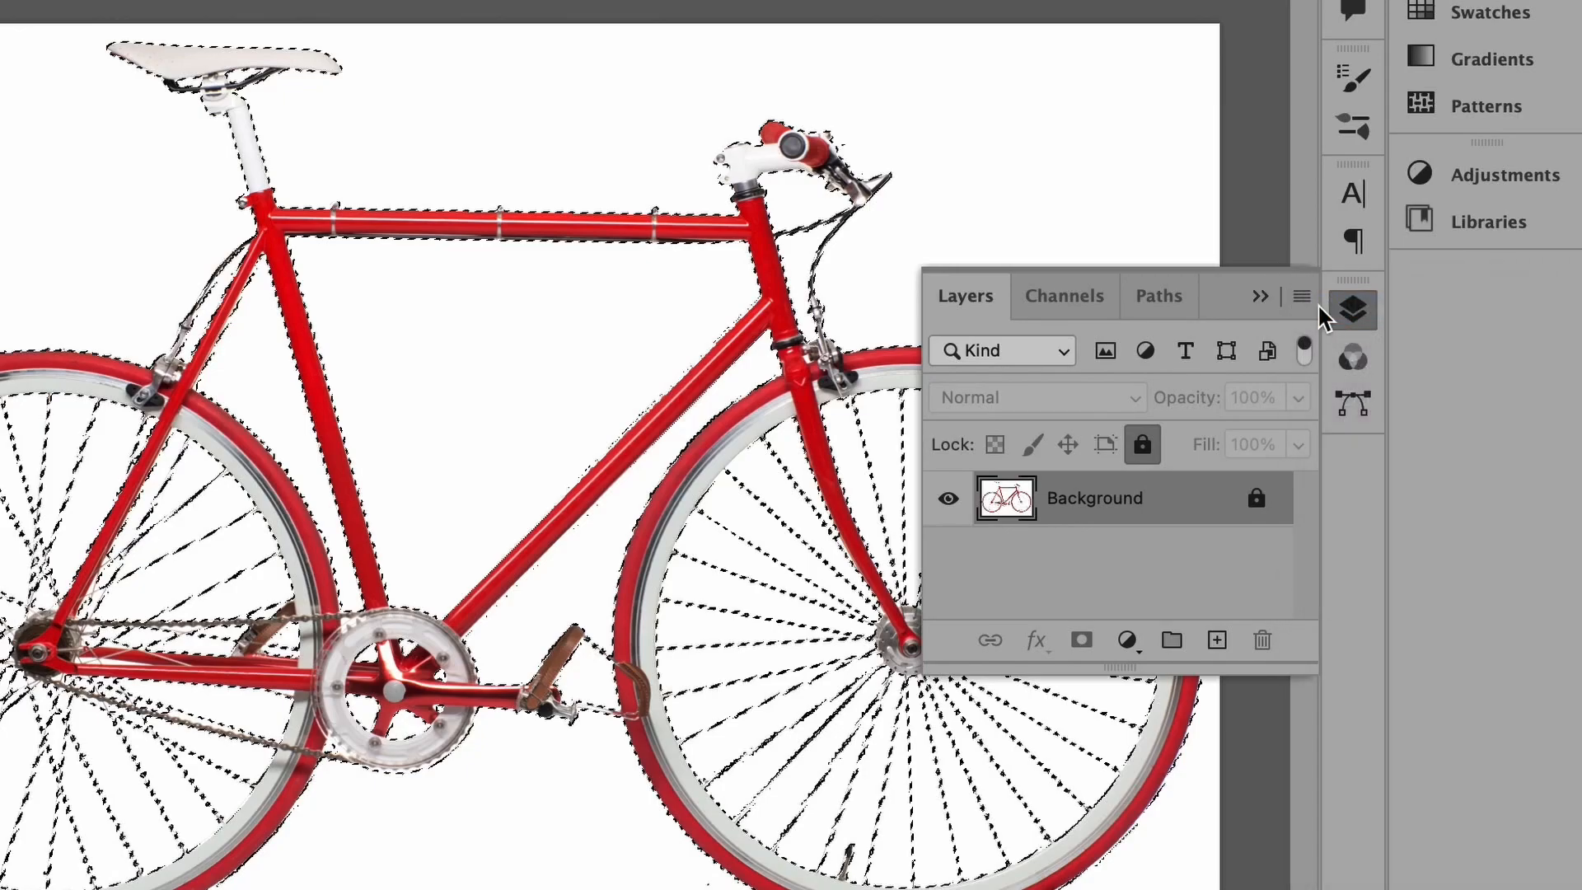
{"action": "left_click", "coordinate": [1164, 434]}
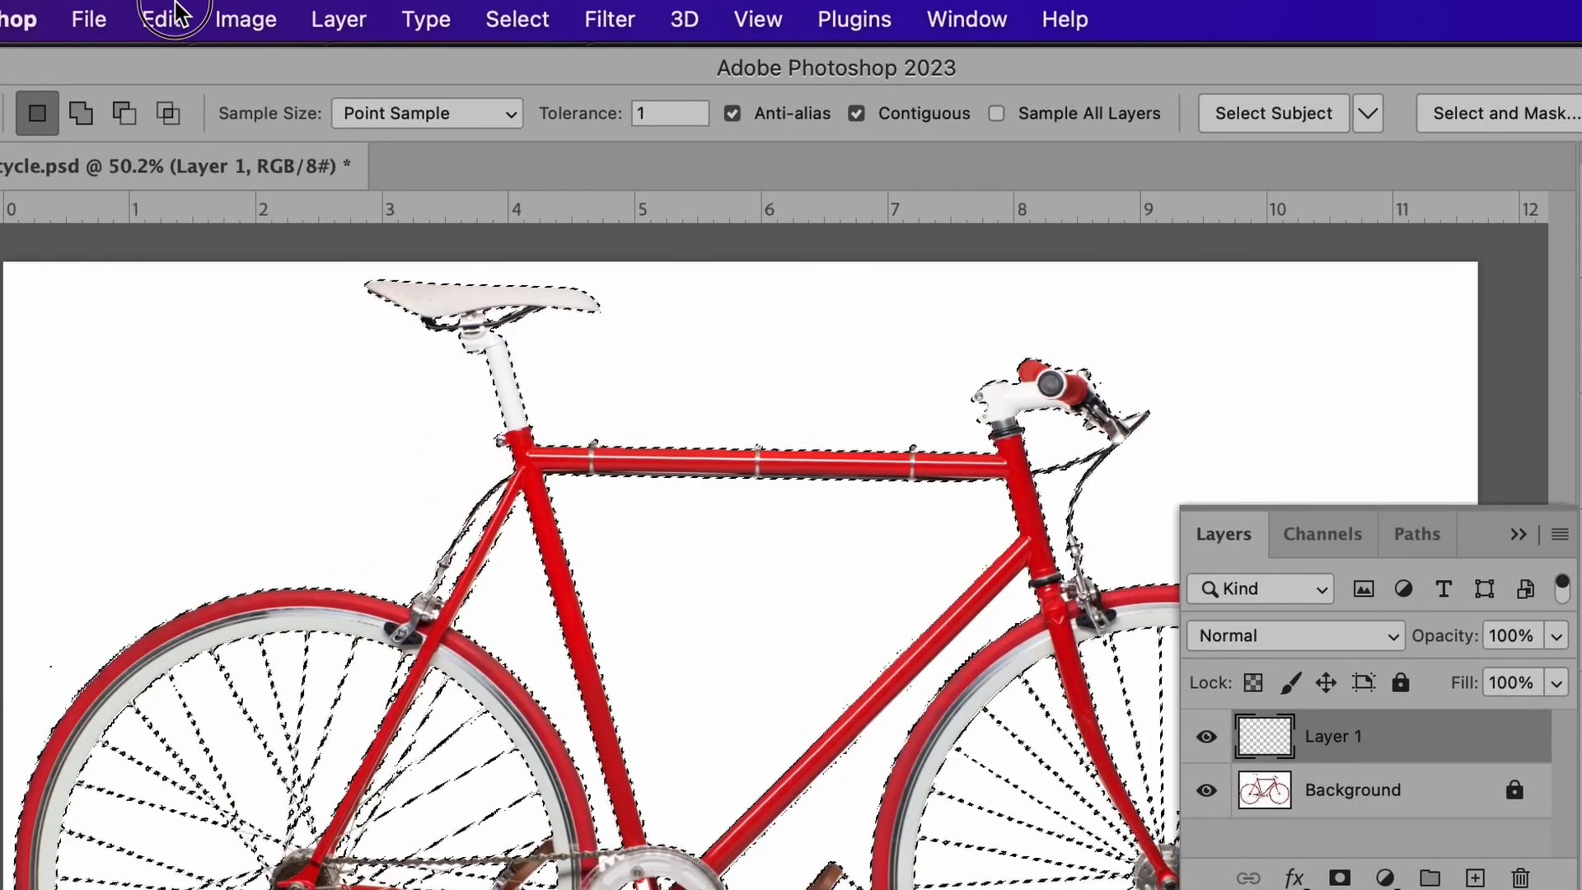
{"action": "left_click", "coordinate": [165, 16]}
{"action": "left_click", "coordinate": [236, 307]}
Step: Rename the layer to 'isolated' and hide the Background layer
{"action": "double_click", "coordinate": [1078, 465]}
{"action": "type", "text": "isolated"}
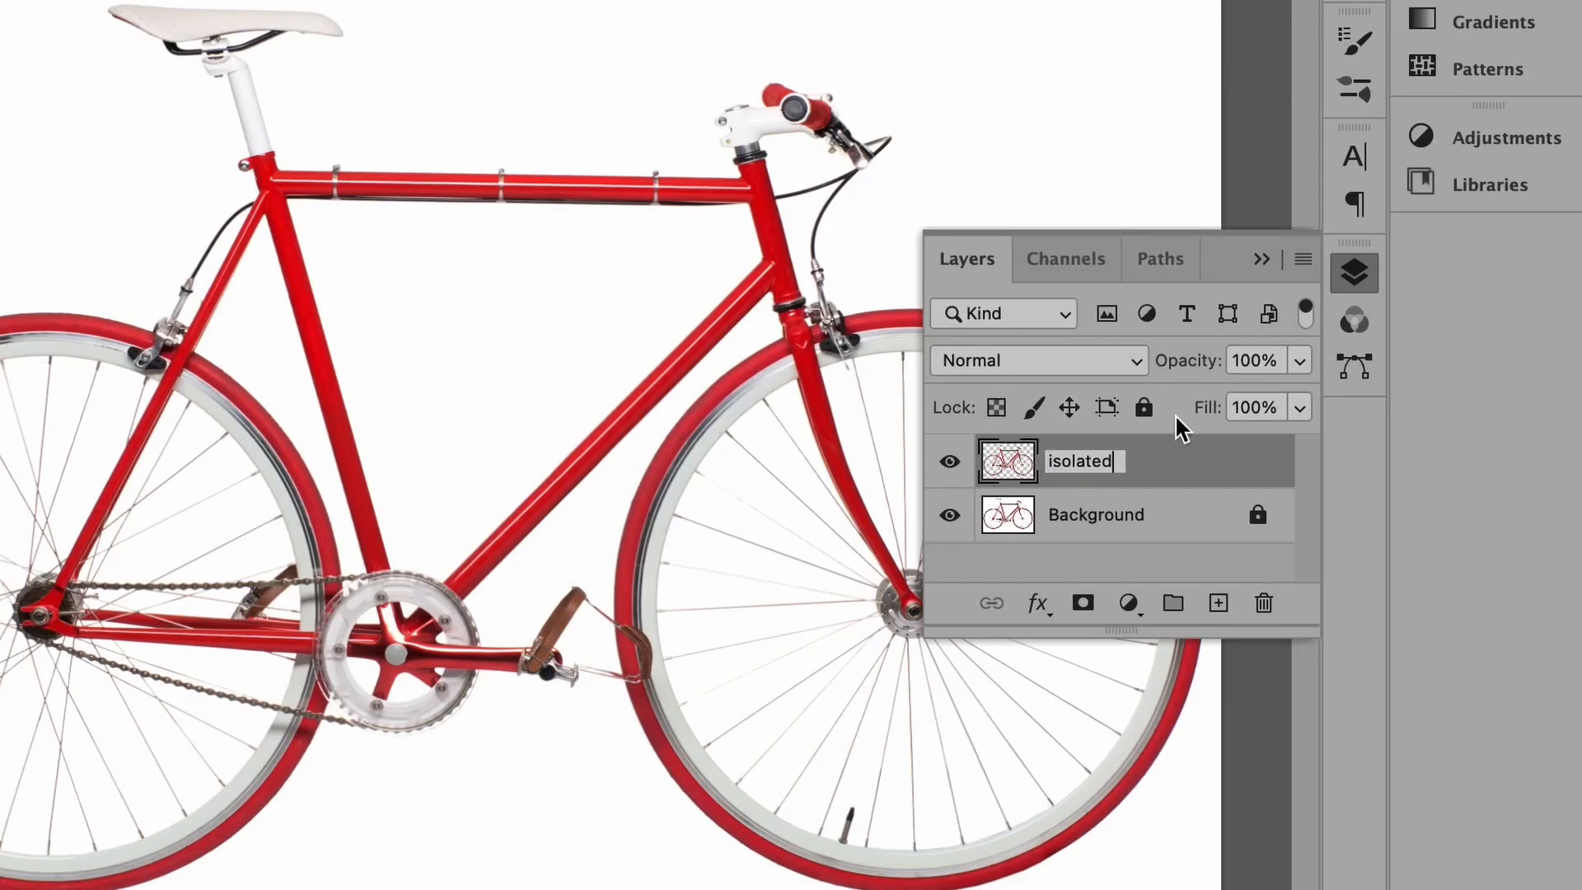
{"action": "left_click", "coordinate": [1117, 527]}
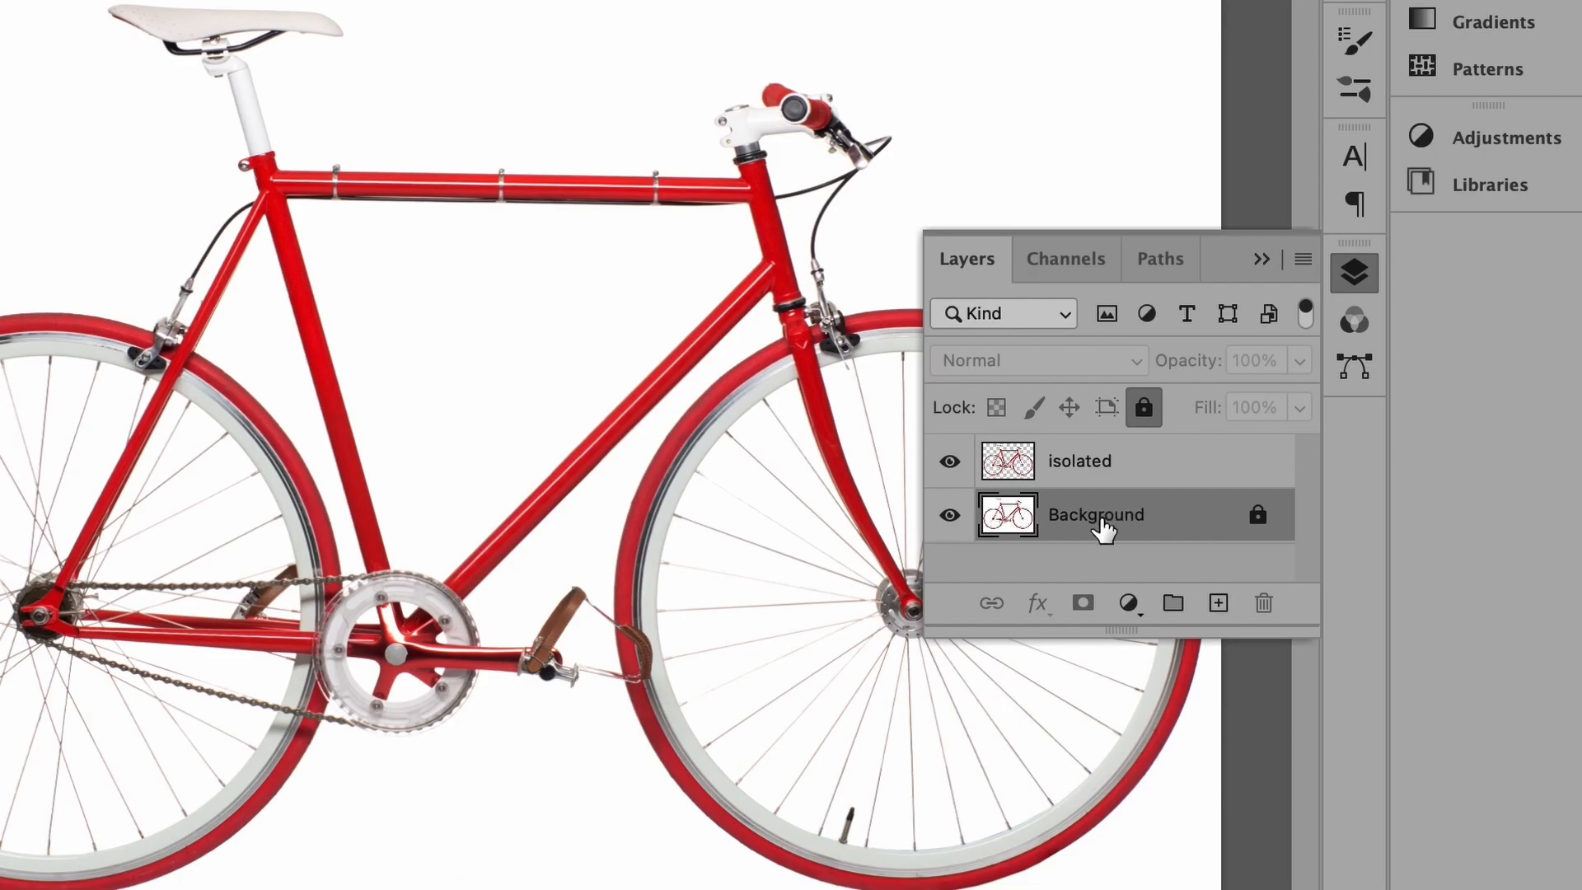
{"action": "left_click", "coordinate": [949, 516]}
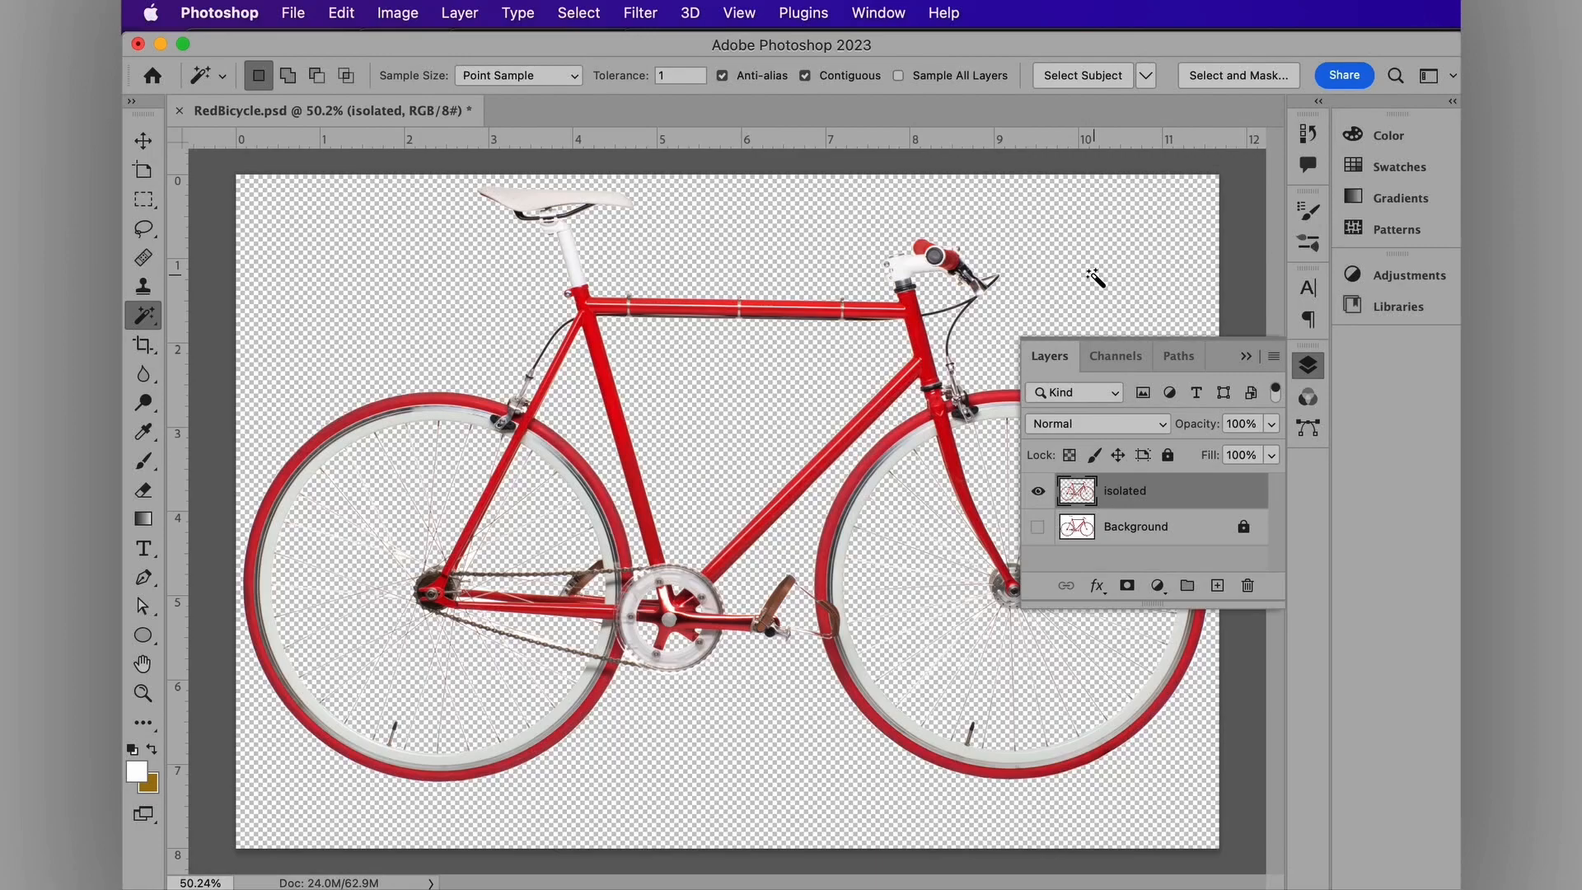
Step: Create a Solid Color fill layer named 'solid white' above the Background
{"action": "left_click", "coordinate": [1160, 532]}
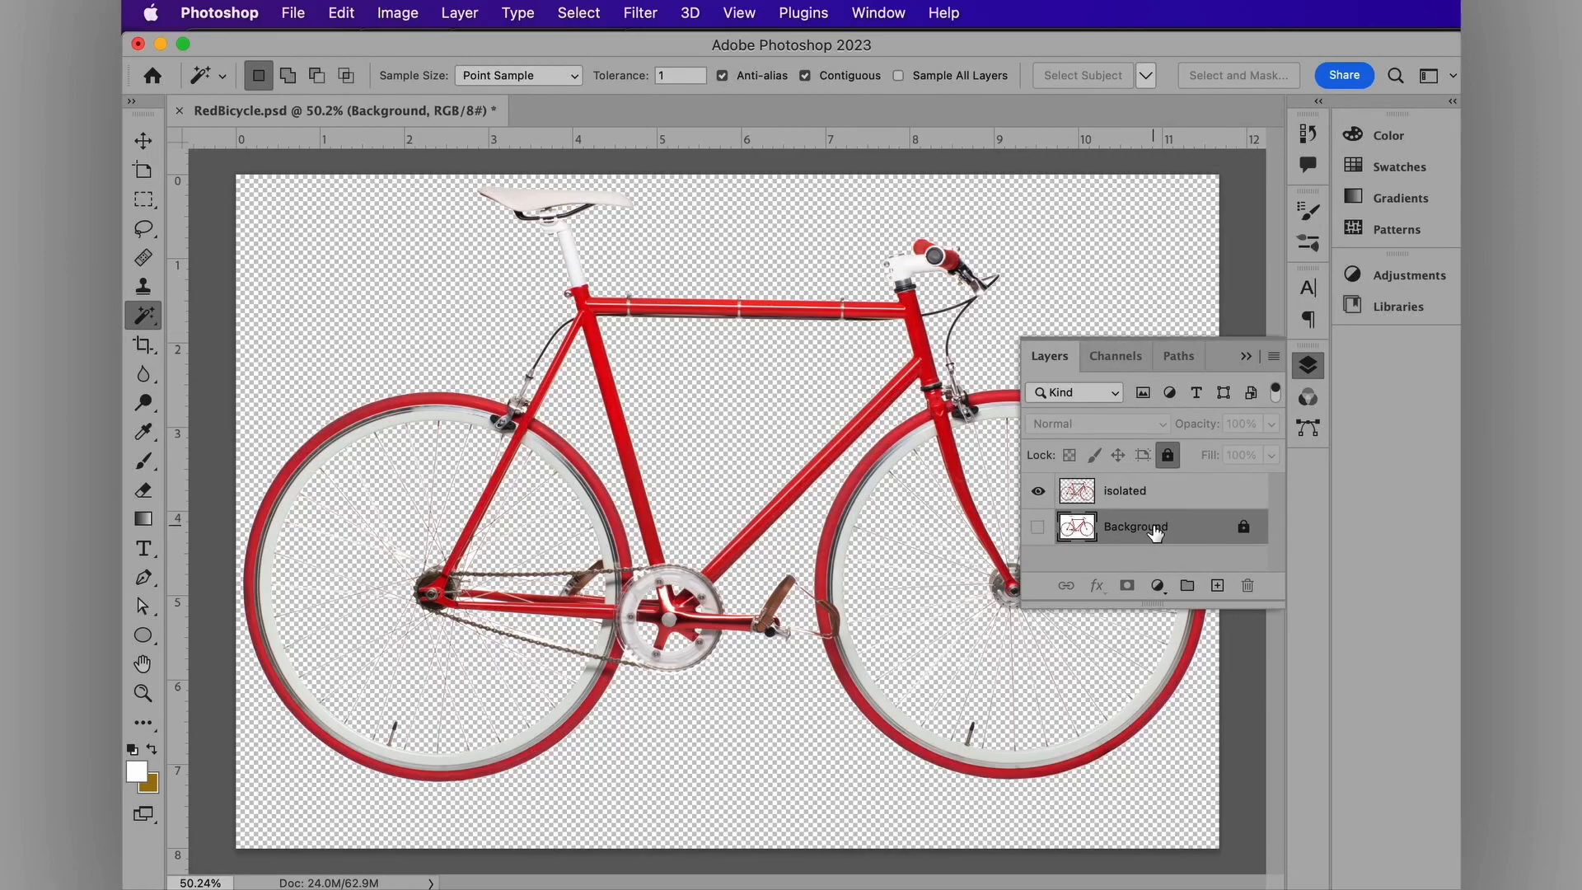
{"action": "left_click", "coordinate": [459, 13]}
{"action": "mouse_move", "coordinate": [548, 284]}
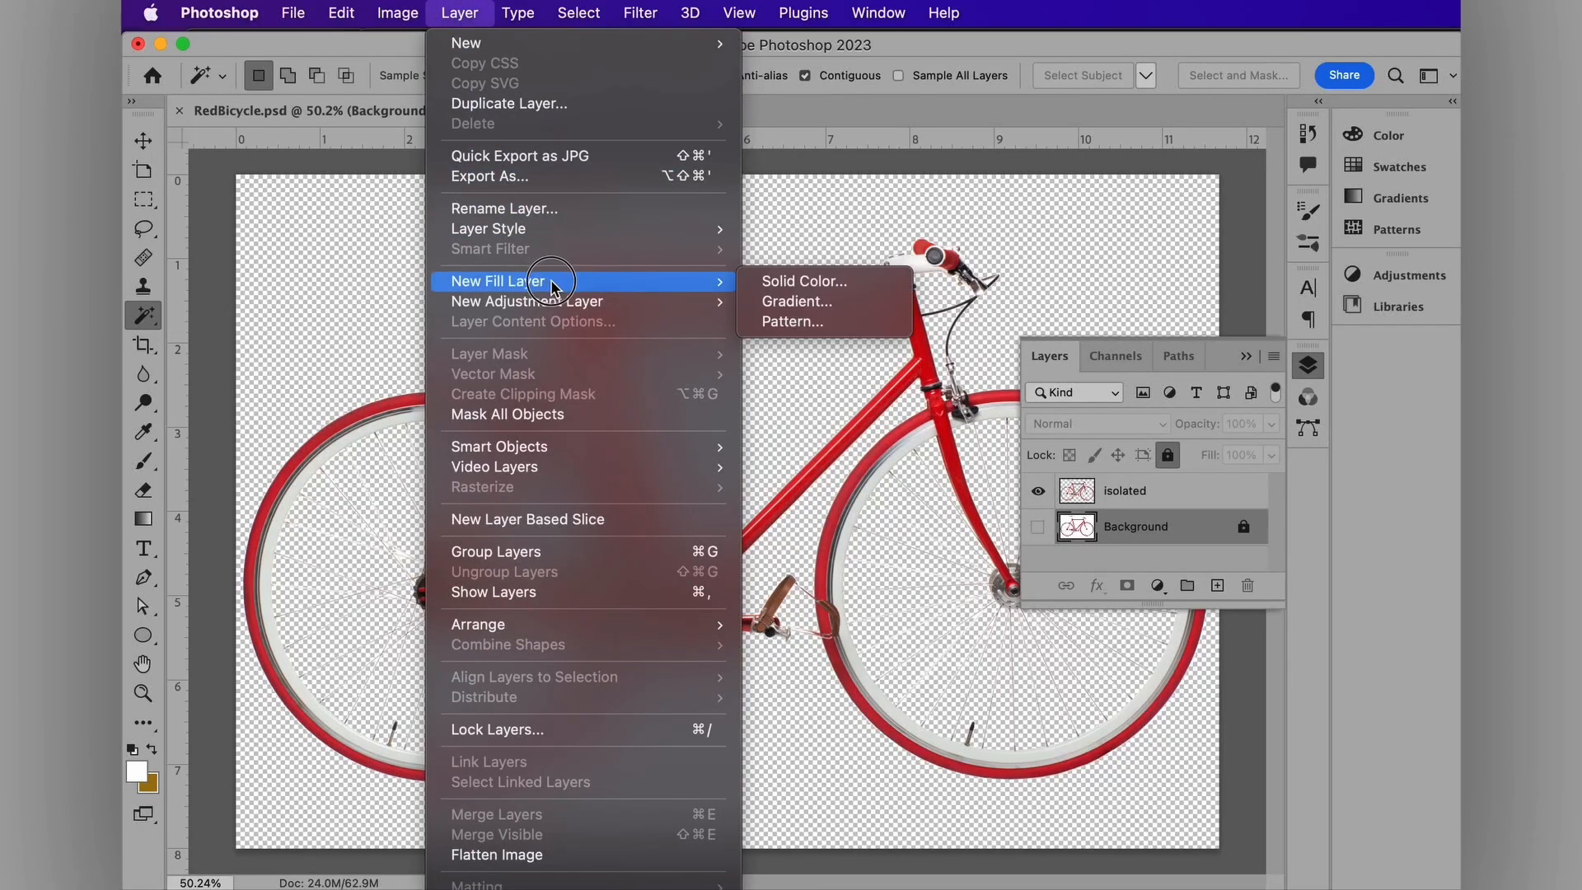
{"action": "left_click", "coordinate": [796, 281]}
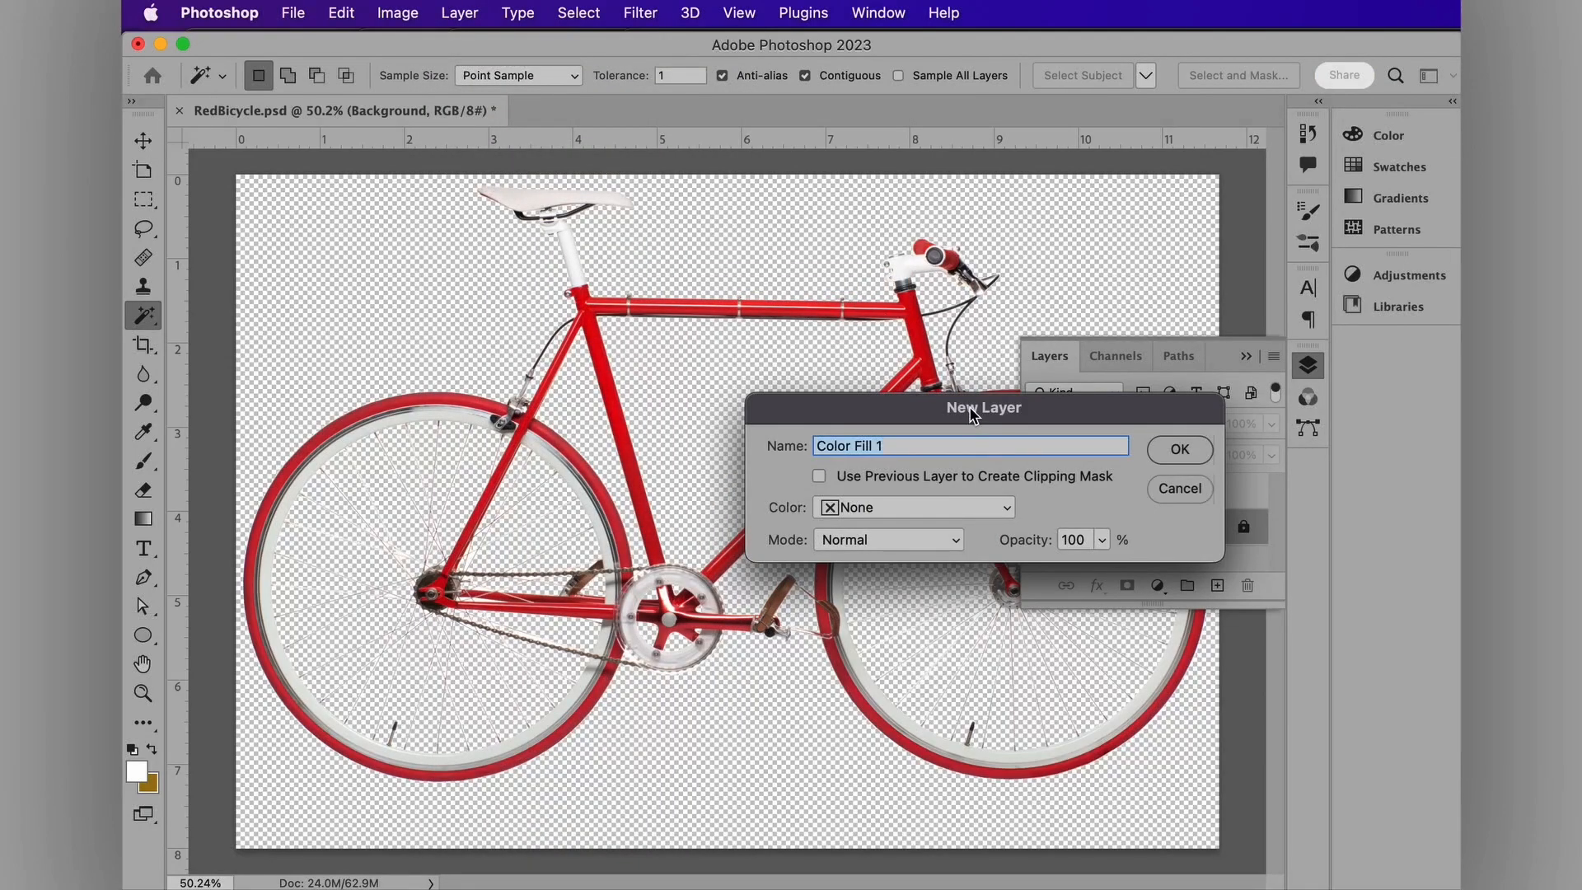
{"action": "type", "text": "solid white"}
{"action": "left_click", "coordinate": [1180, 449]}
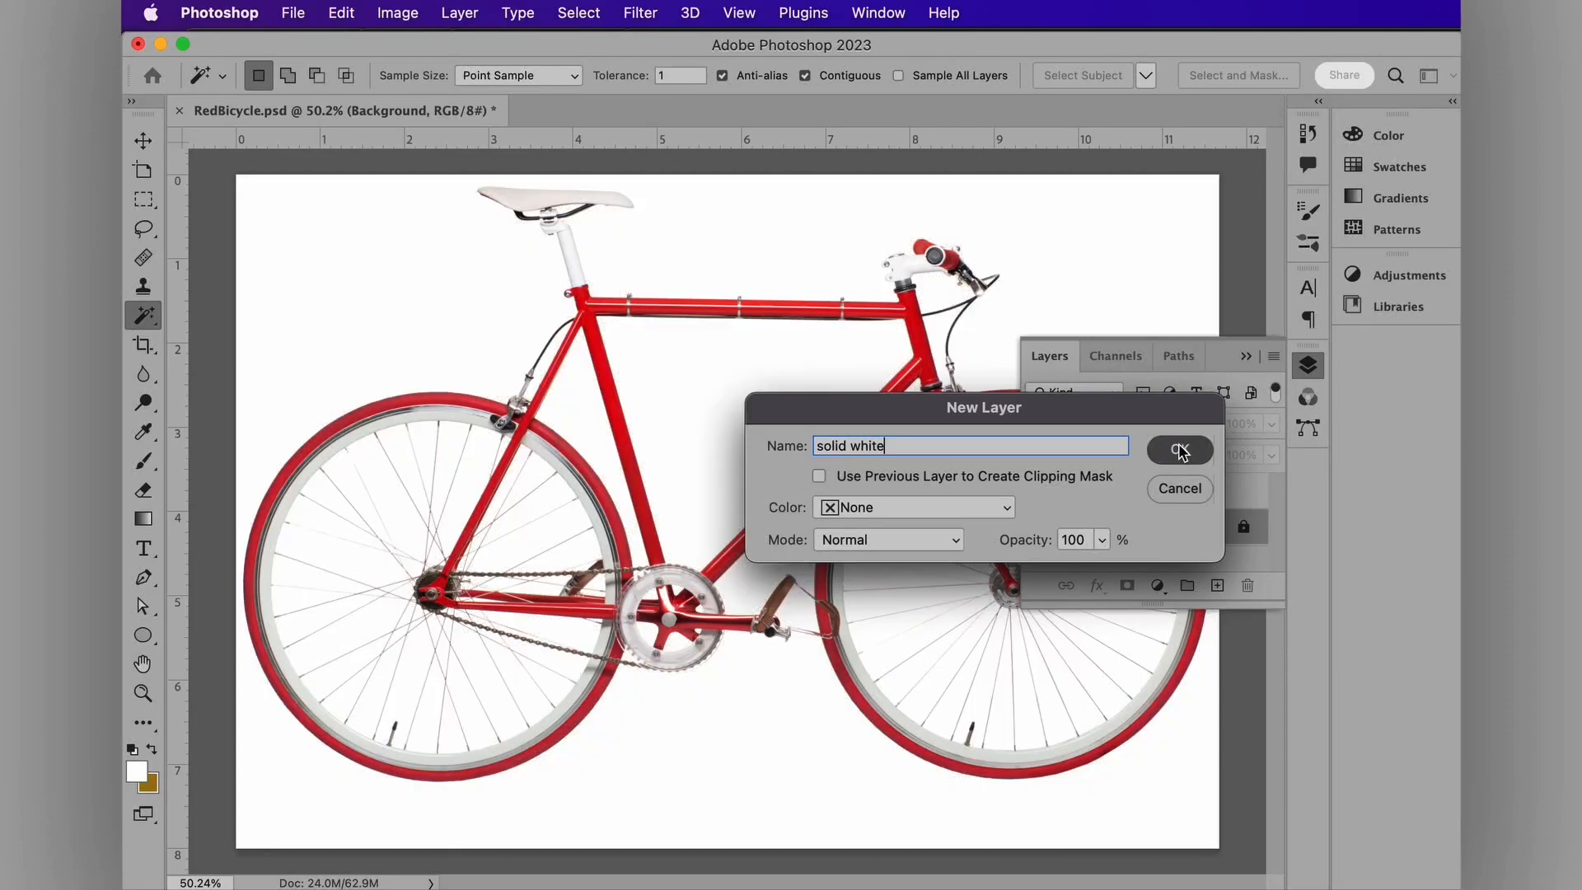
Step: Set the fill colour to pure white, hex ffffff
{"action": "left_click_drag", "start_coordinate": [1384, 406], "coordinate": [439, 263]}
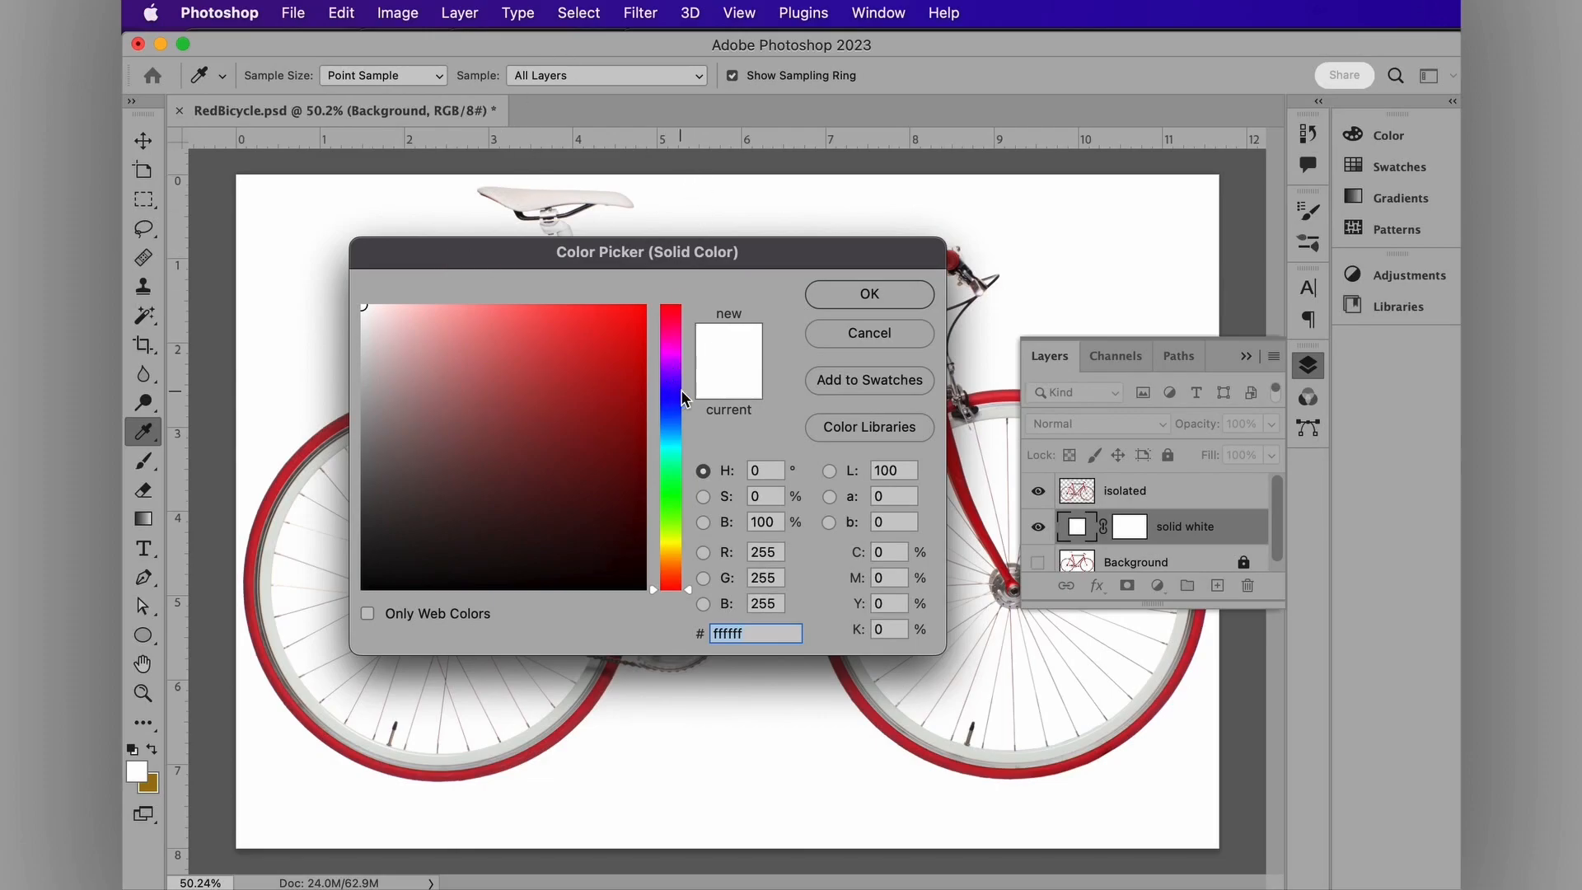
{"action": "left_click_drag", "start_coordinate": [395, 341], "coordinate": [360, 302]}
{"action": "left_click_drag", "start_coordinate": [761, 632], "coordinate": [688, 628]}
{"action": "left_click", "coordinate": [860, 298]}
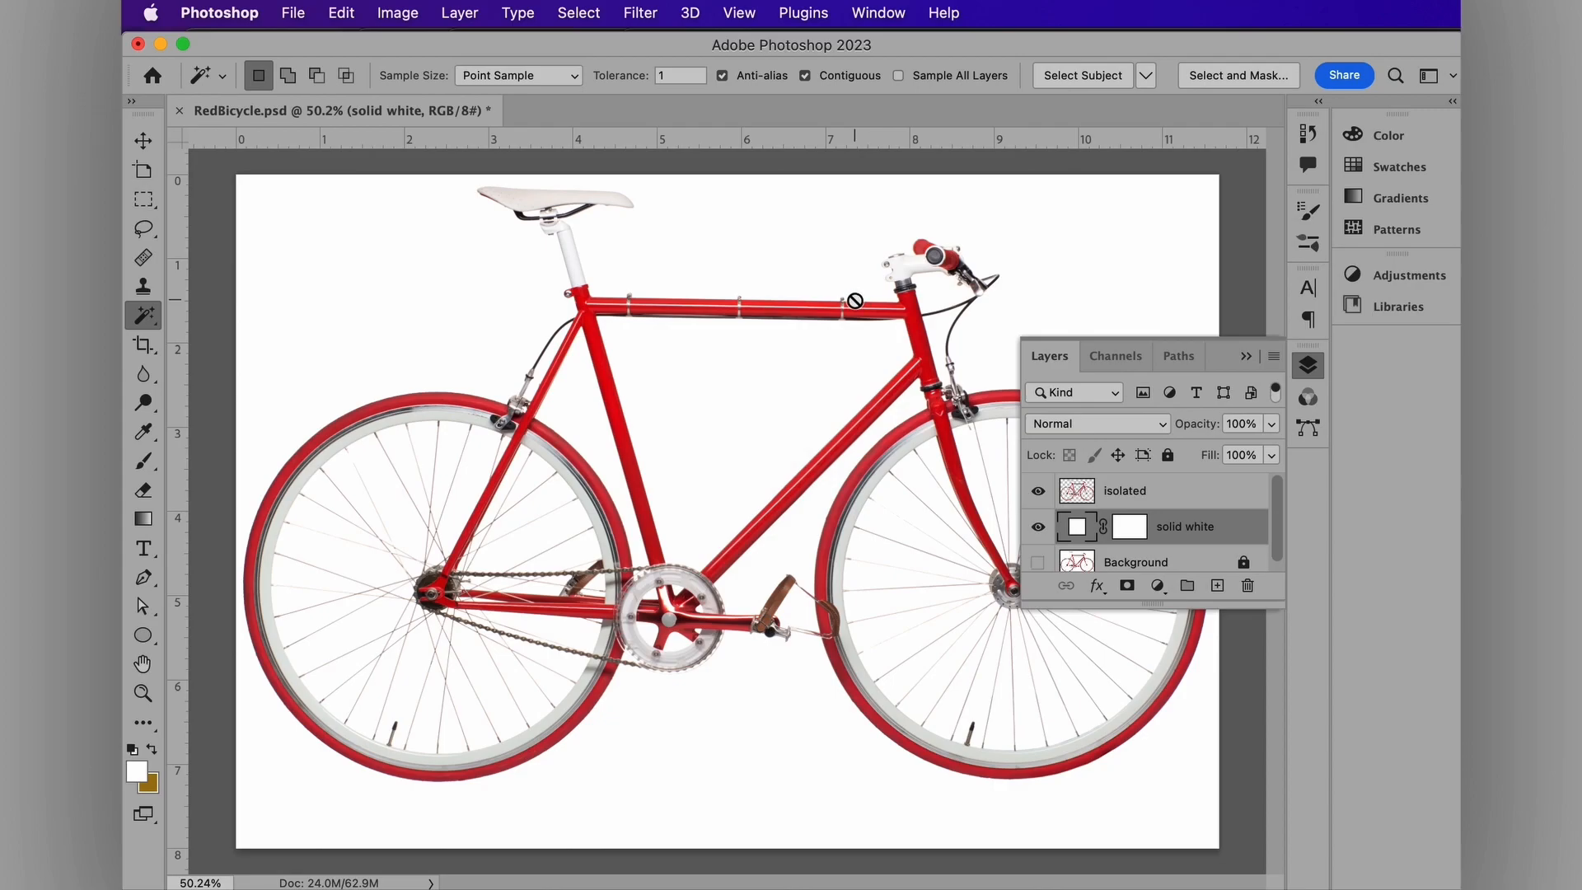
Step: Move the solid white layer beneath the isolated bicycle layer
{"action": "left_click", "coordinate": [1176, 531]}
{"action": "scroll", "coordinate": [1187, 526], "scroll_direction": "down", "scroll_amount": 1}
{"action": "left_click_drag", "start_coordinate": [1186, 517], "coordinate": [1188, 481]}
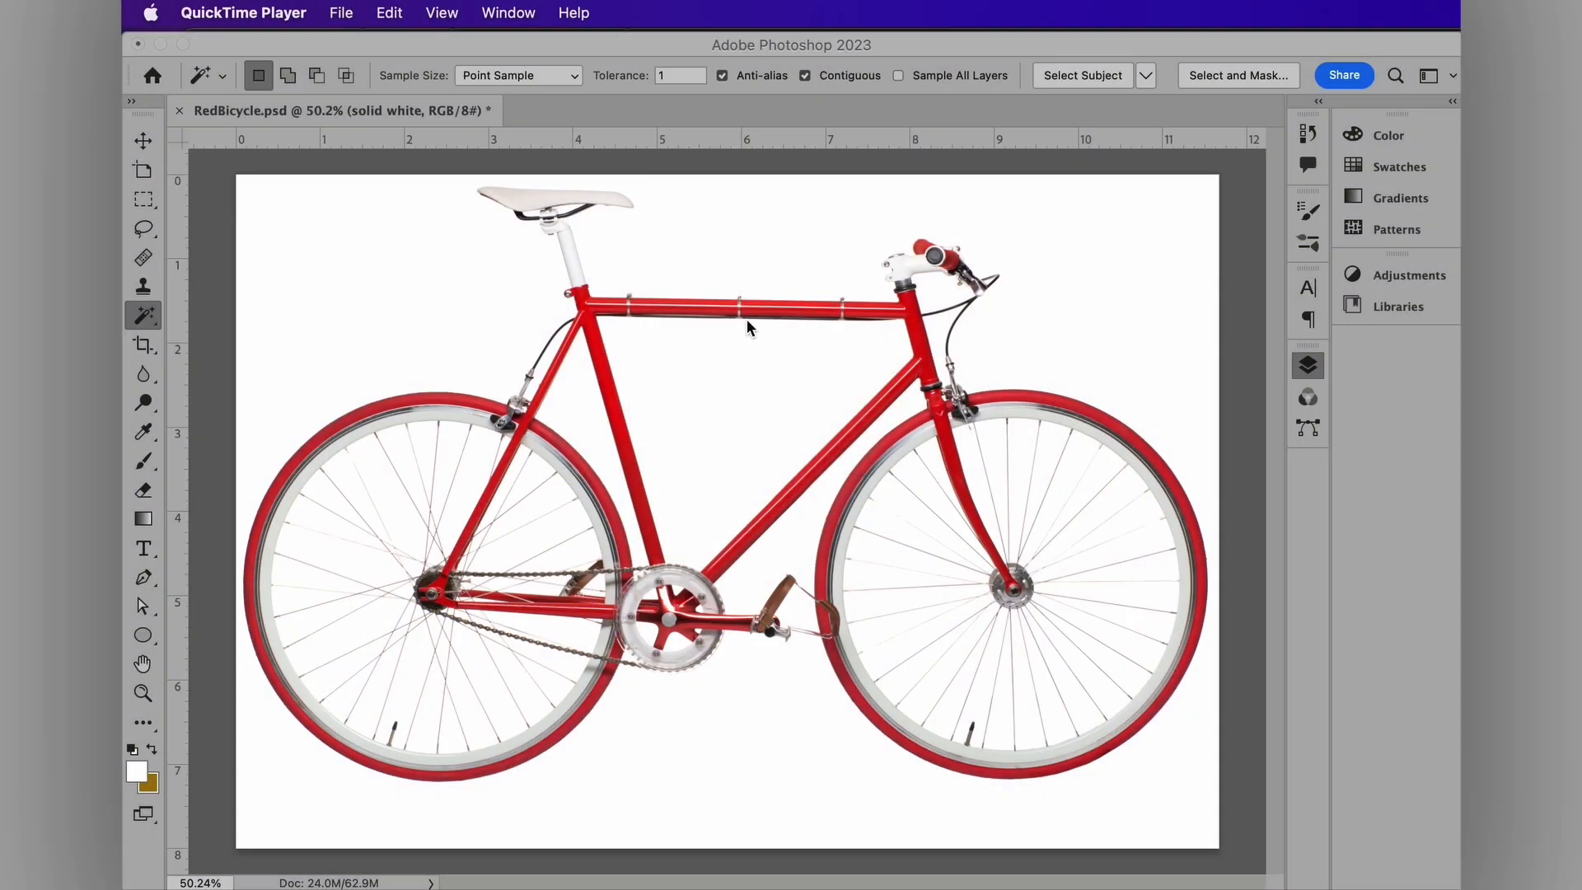
Step: Zoom to about 271% on the red head tube and select the Eyedropper tool
{"action": "left_click", "coordinate": [747, 318]}
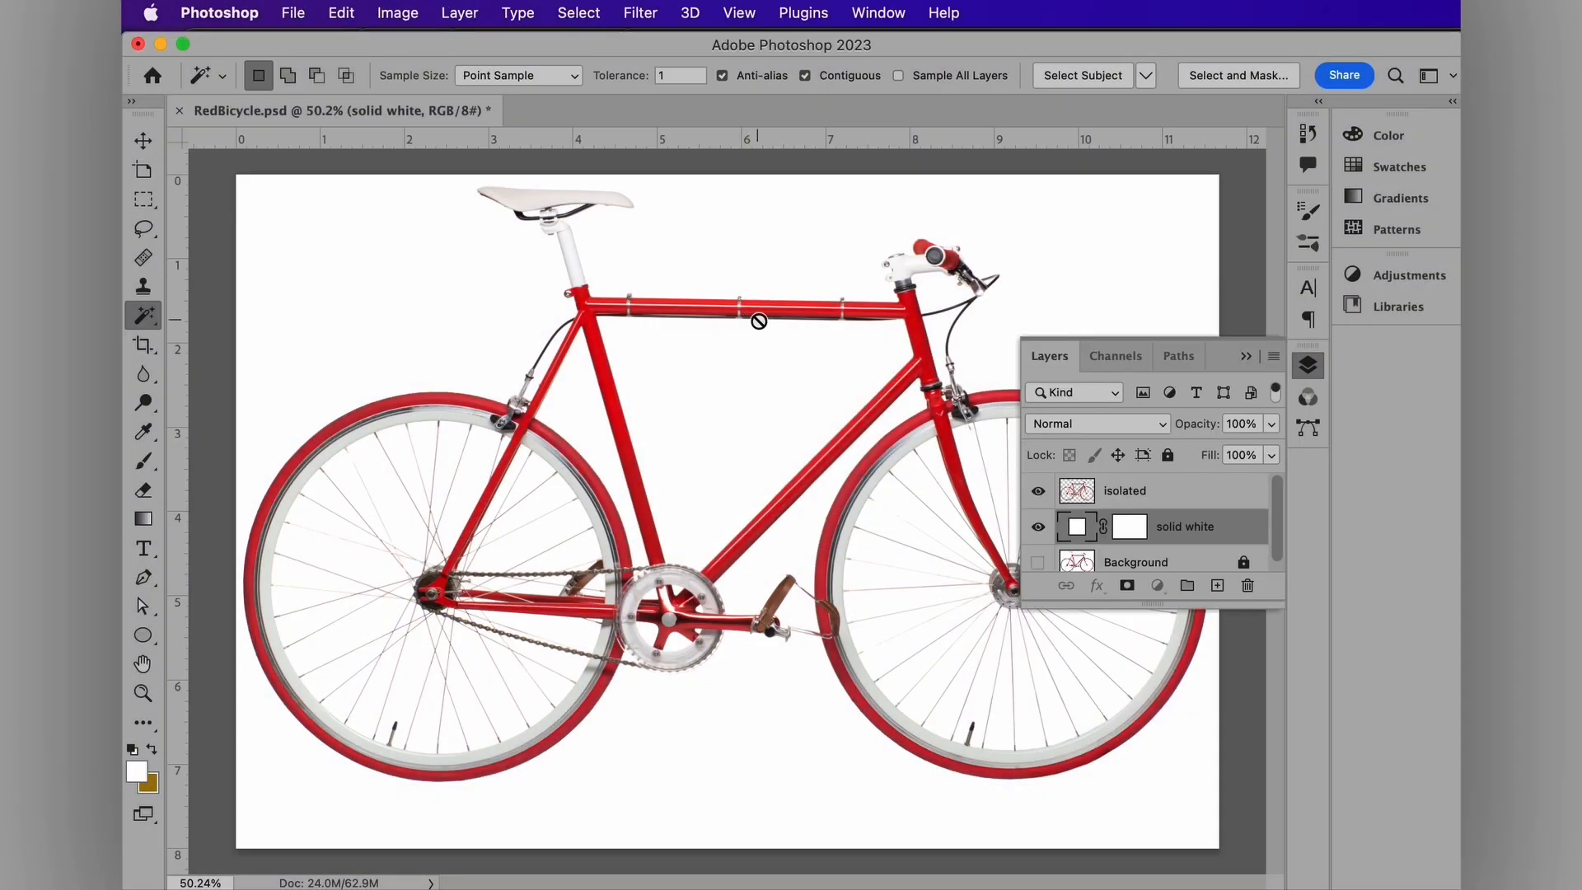
{"action": "scroll", "coordinate": [799, 323], "scroll_direction": "up", "scroll_amount": 3}
{"action": "scroll", "coordinate": [800, 323], "scroll_direction": "up", "scroll_amount": 8}
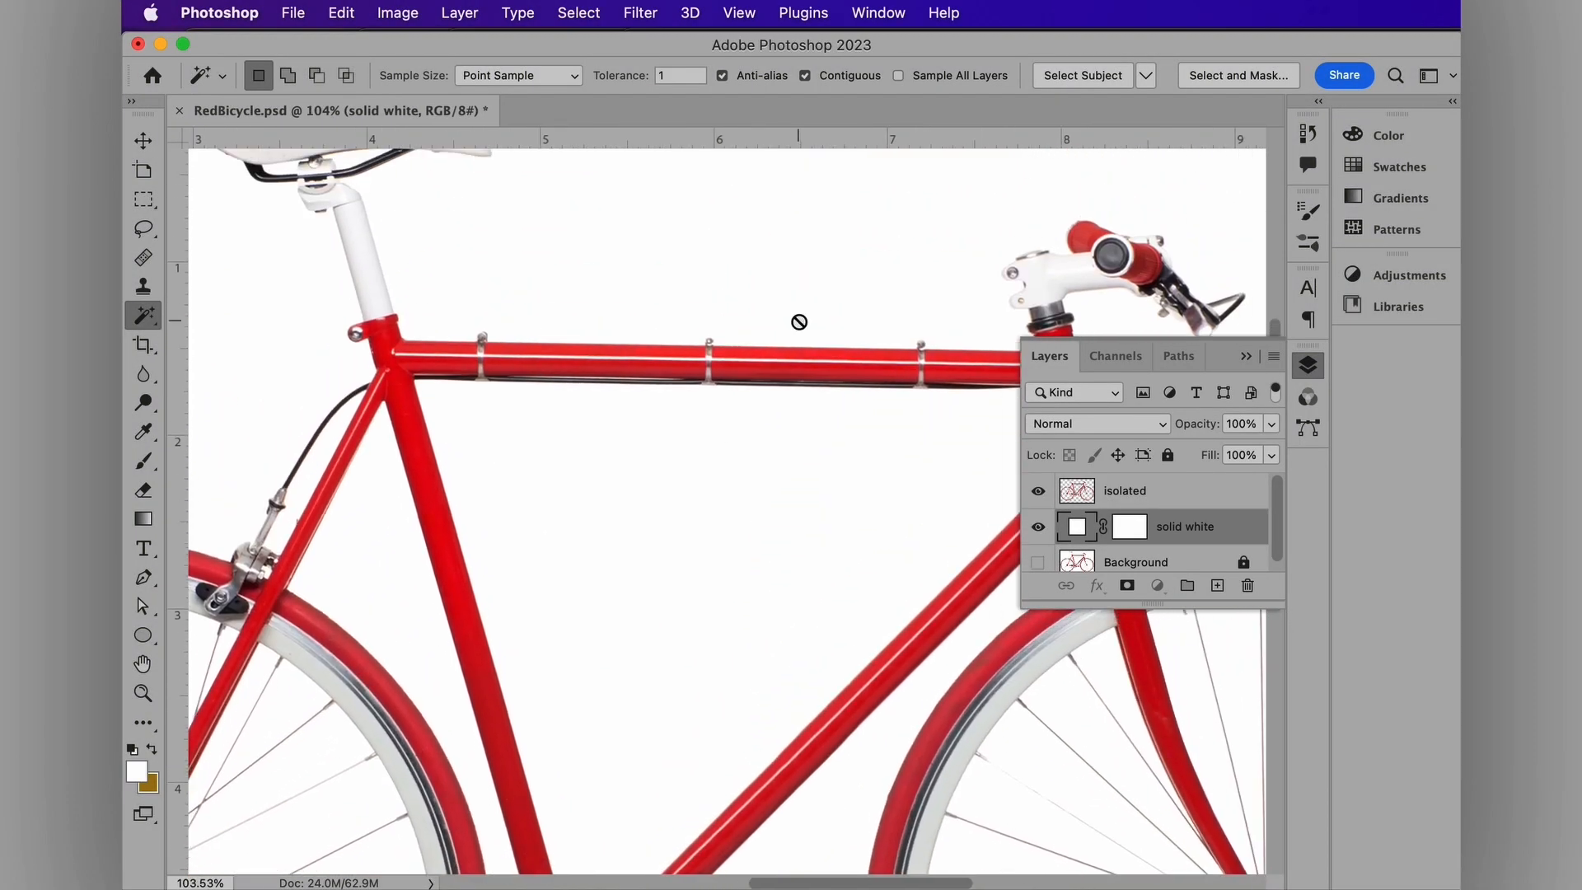
{"action": "scroll", "coordinate": [845, 261], "scroll_direction": "up", "scroll_amount": 4}
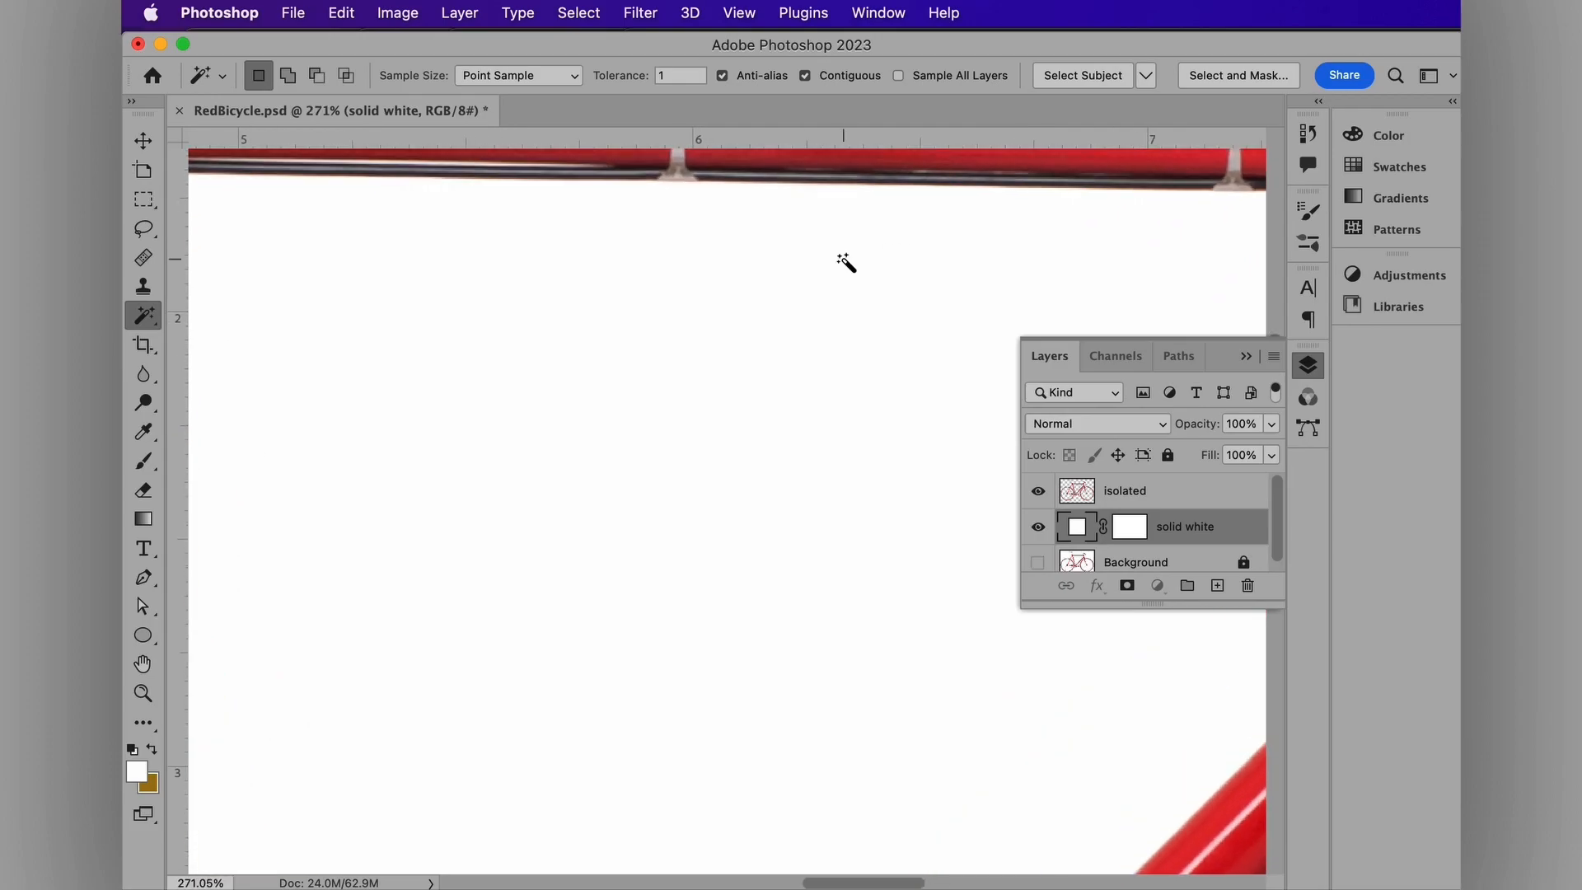
{"action": "scroll", "coordinate": [845, 261], "scroll_direction": "right", "scroll_amount": 9}
{"action": "scroll", "coordinate": [845, 261], "scroll_direction": "down", "scroll_amount": 2}
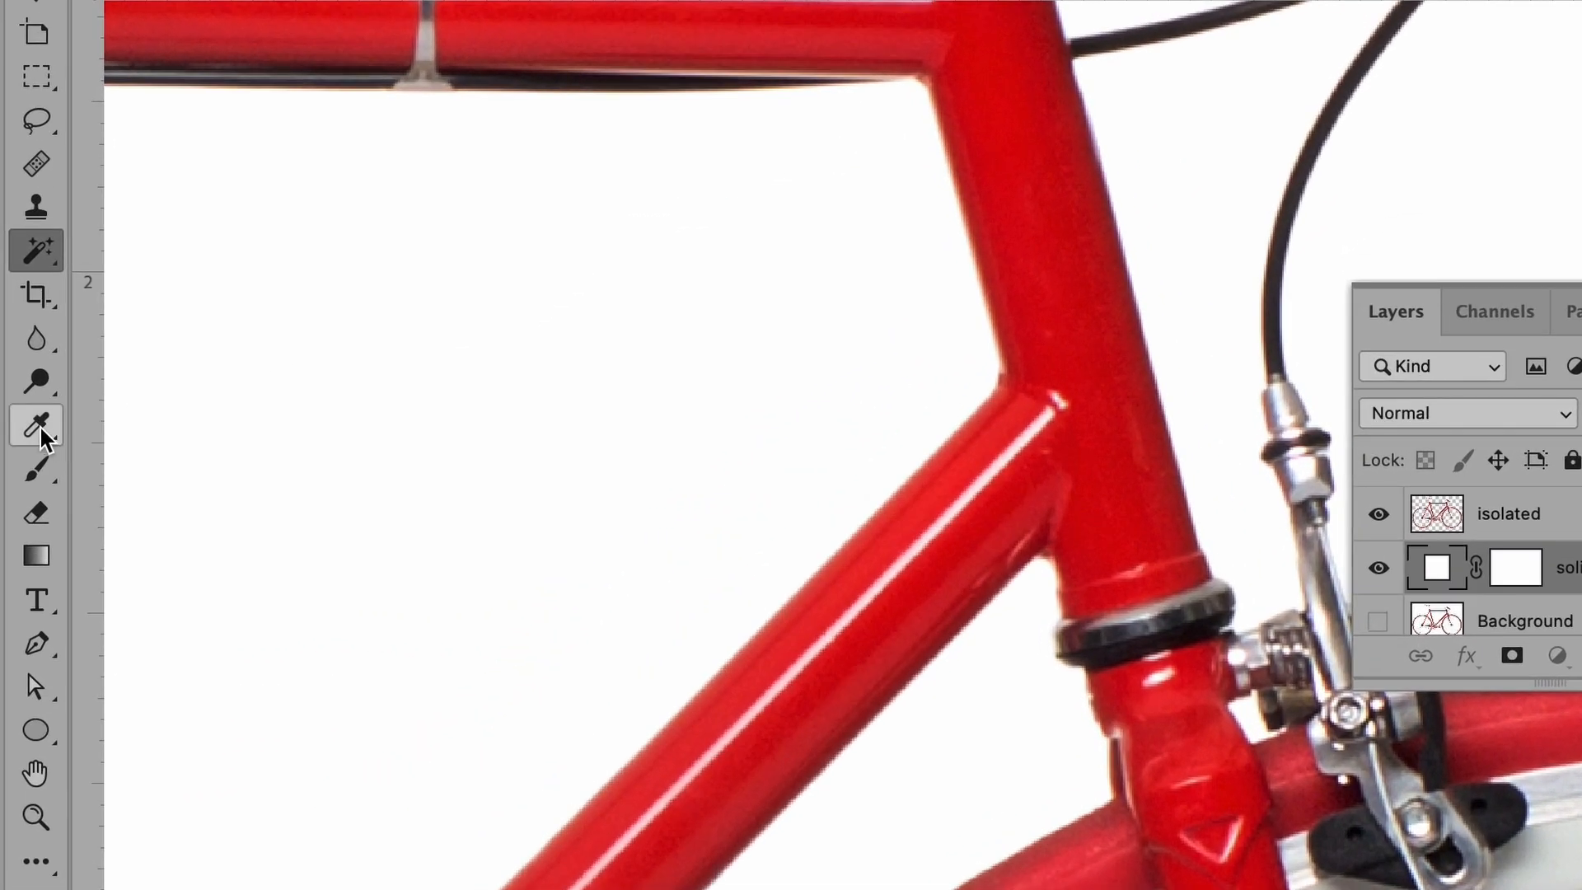
{"action": "left_click", "coordinate": [143, 431]}
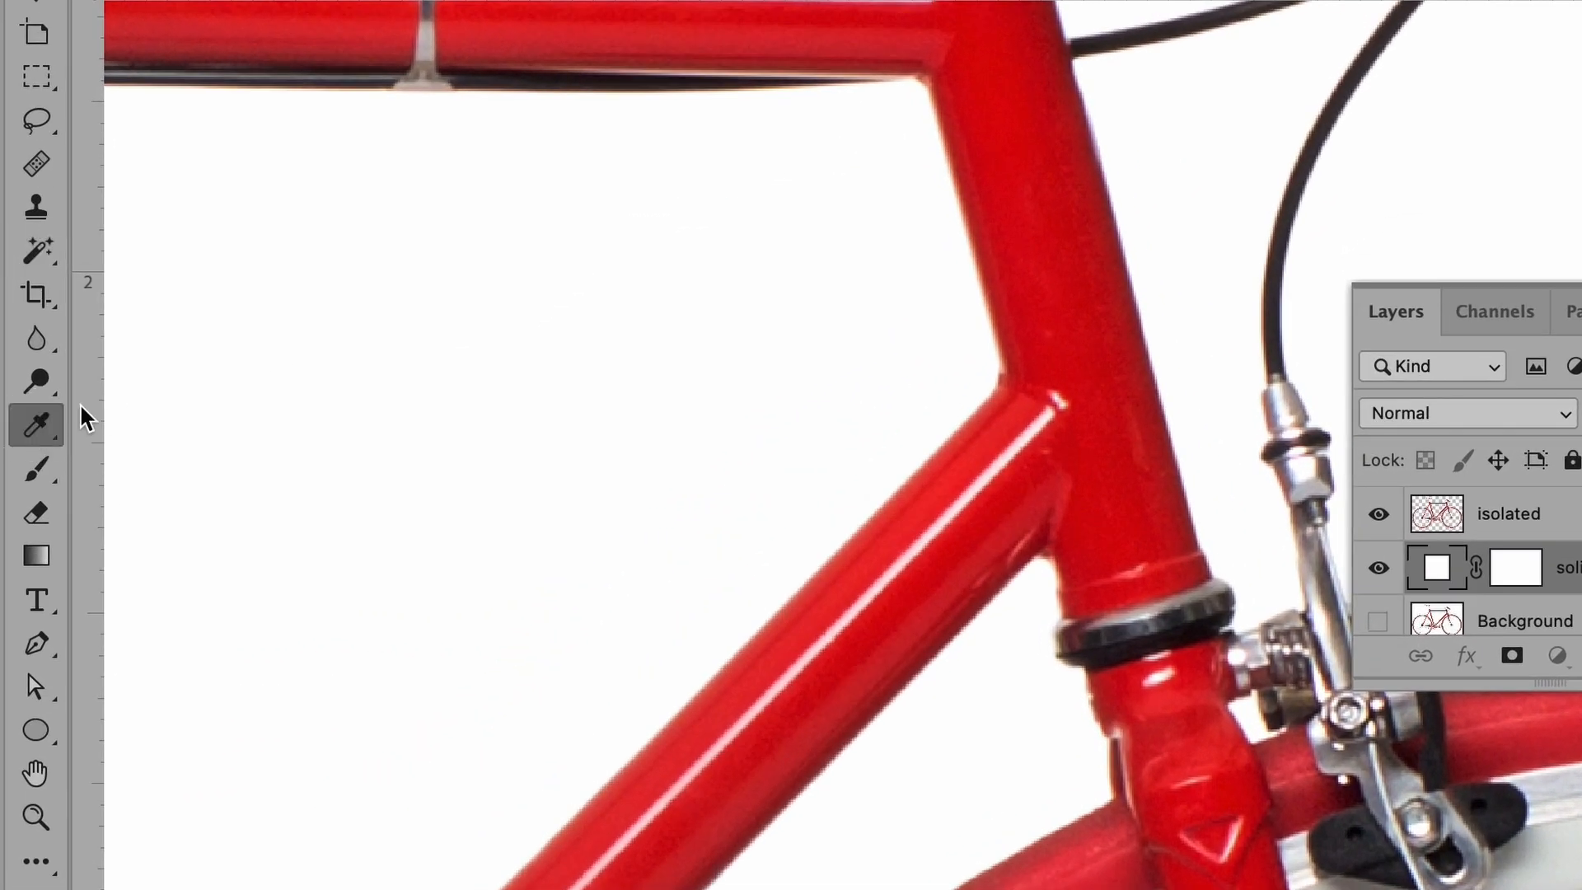
Step: With the isolated layer selected, set the foreground colour to dark red #3e080a
{"action": "left_click", "coordinate": [1436, 513]}
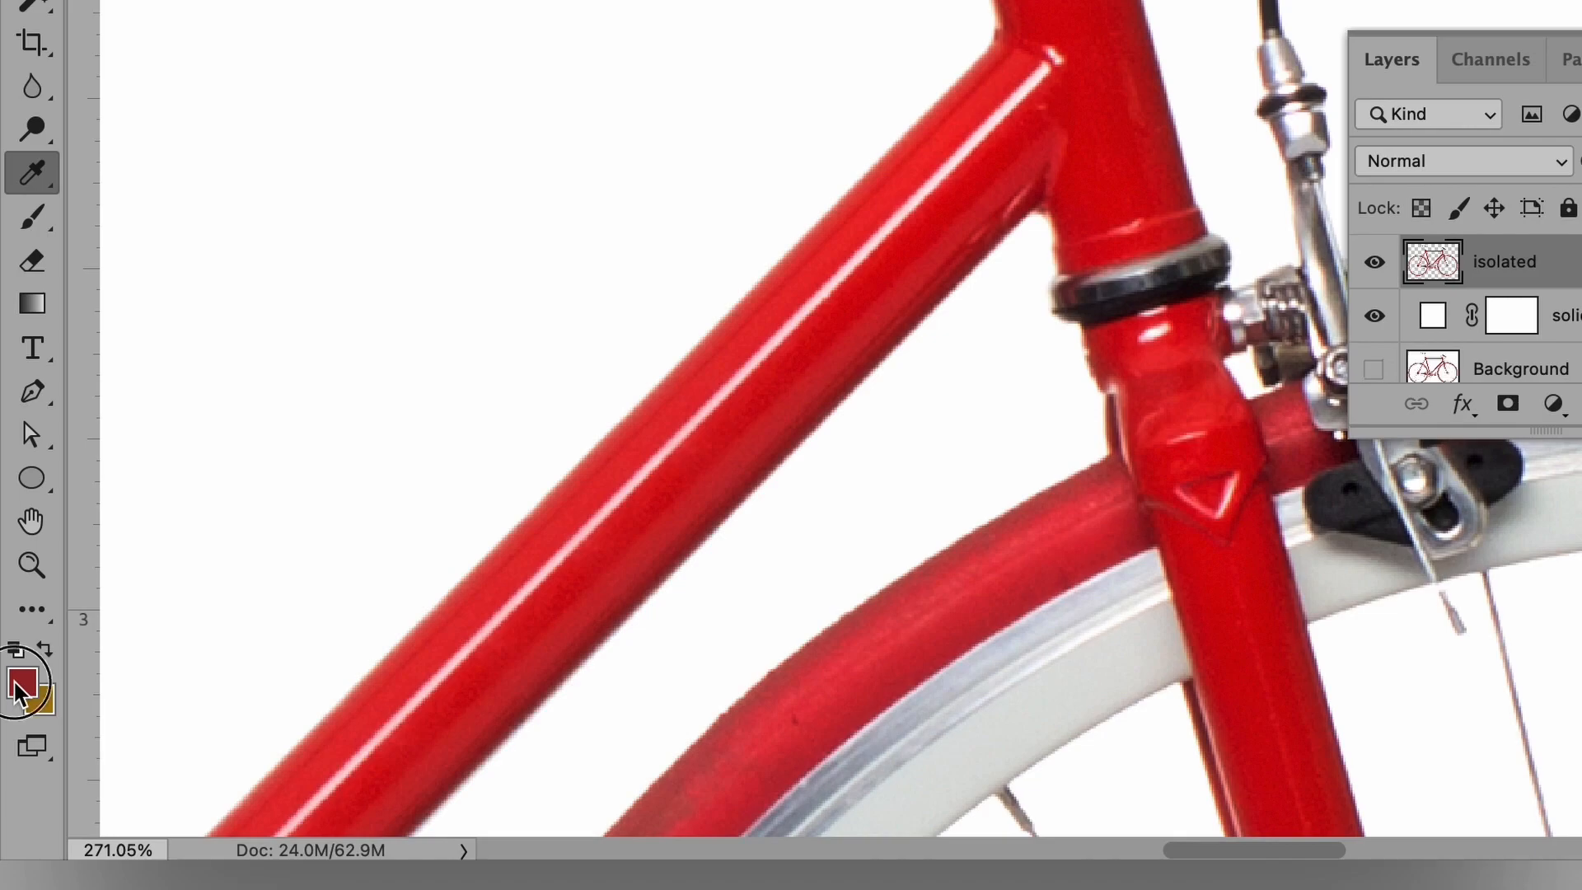
{"action": "left_click", "coordinate": [20, 684]}
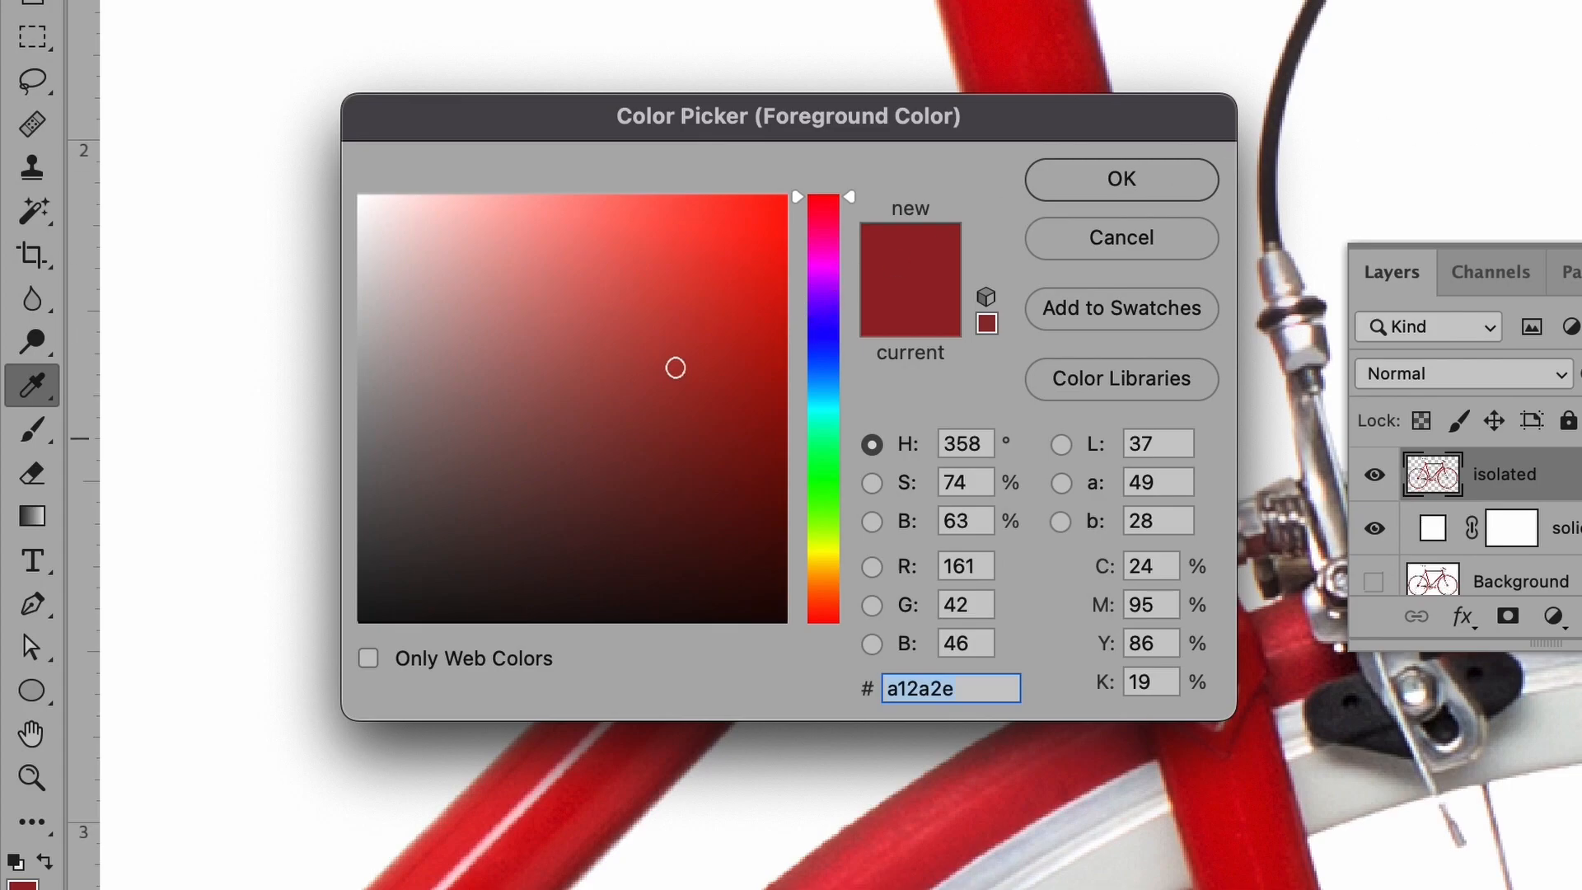
{"action": "left_click_drag", "start_coordinate": [664, 374], "coordinate": [578, 567]}
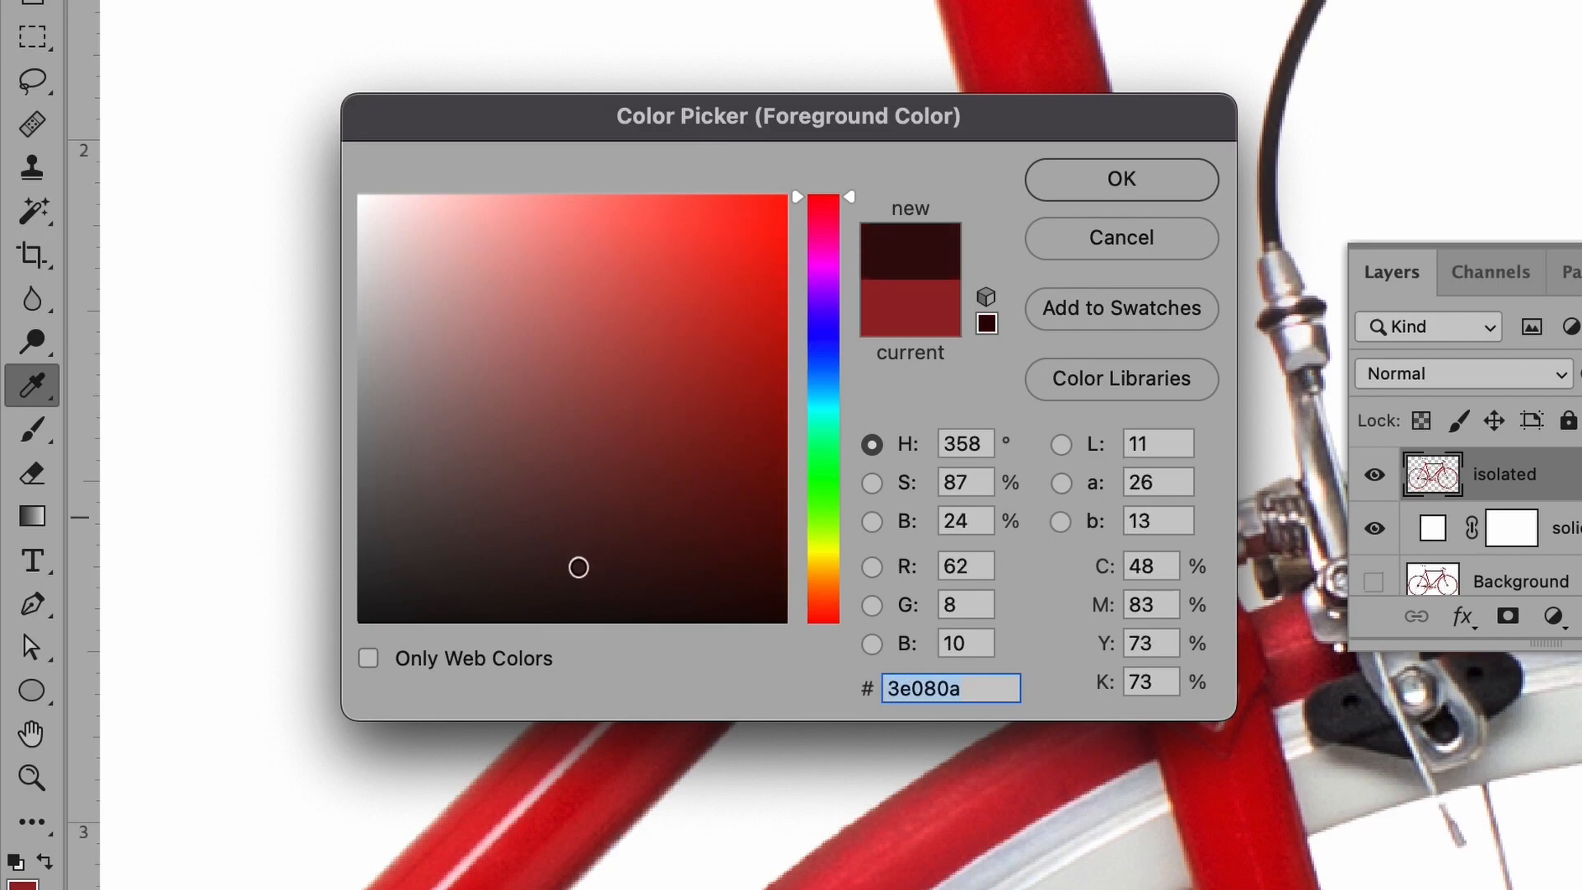
{"action": "left_click", "coordinate": [1124, 177]}
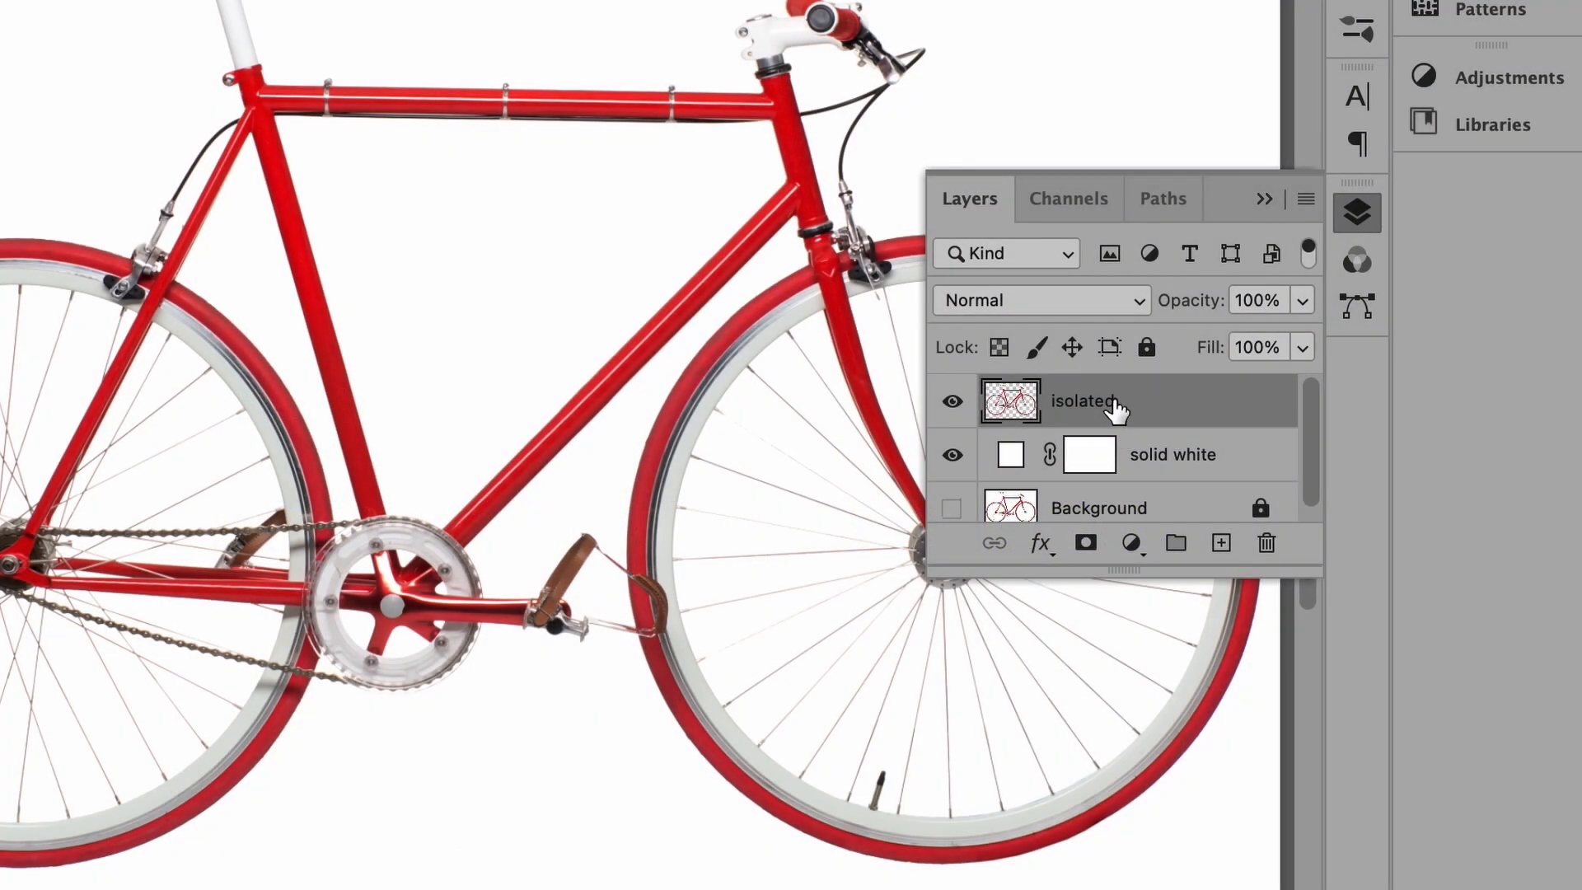
Step: Add a dark red Multiply drop shadow: 57% opacity, 75 px distance, 19% spread, 35 px size
{"action": "left_click", "coordinate": [1064, 560]}
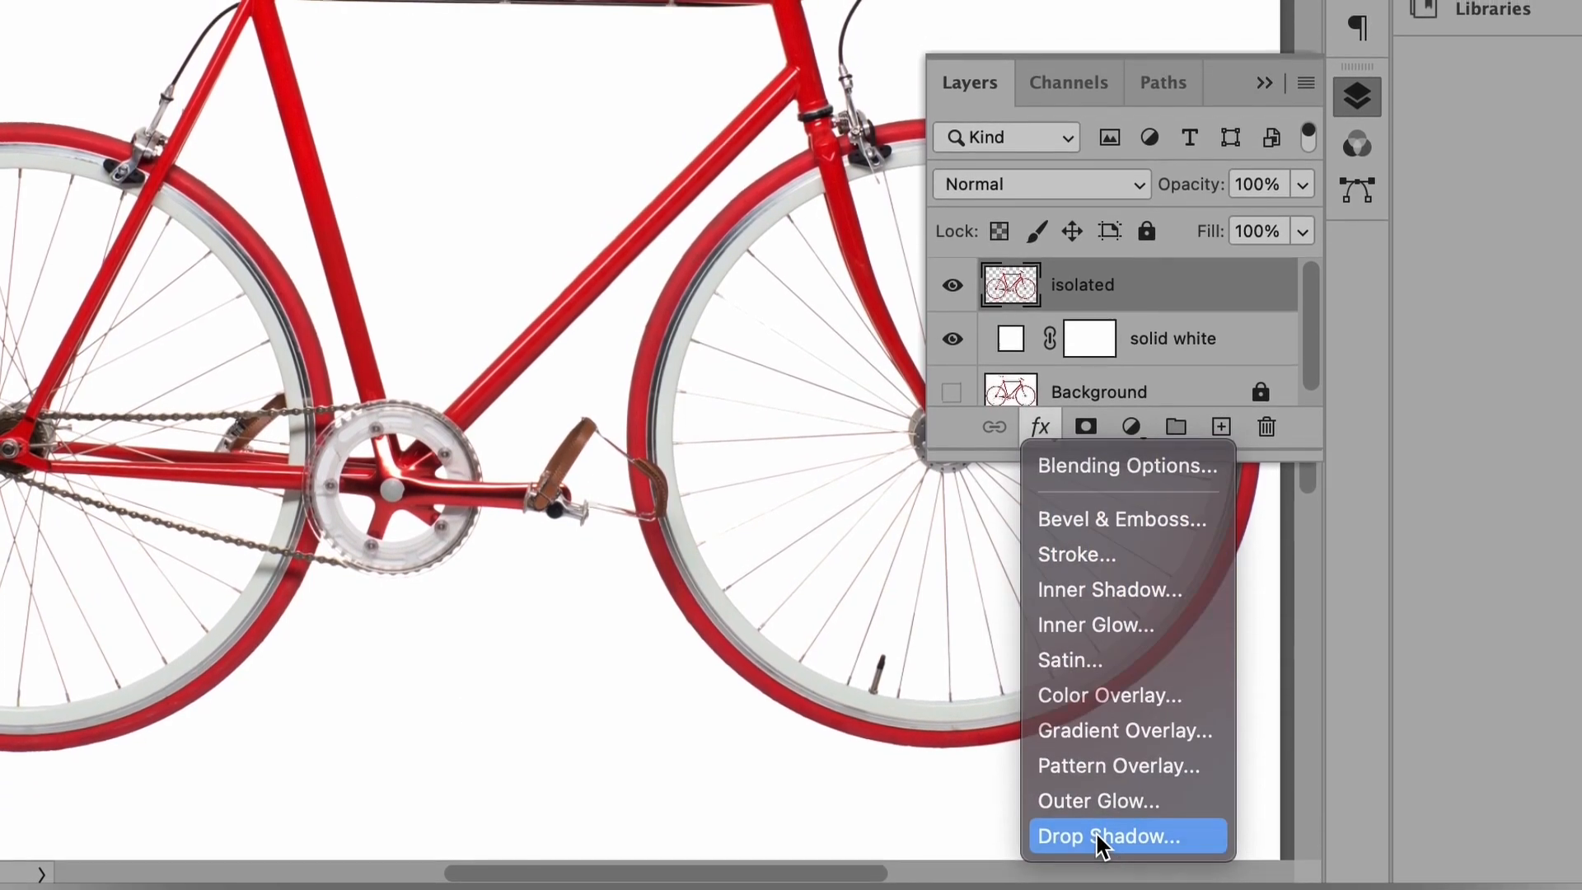
{"action": "left_click", "coordinate": [1102, 837]}
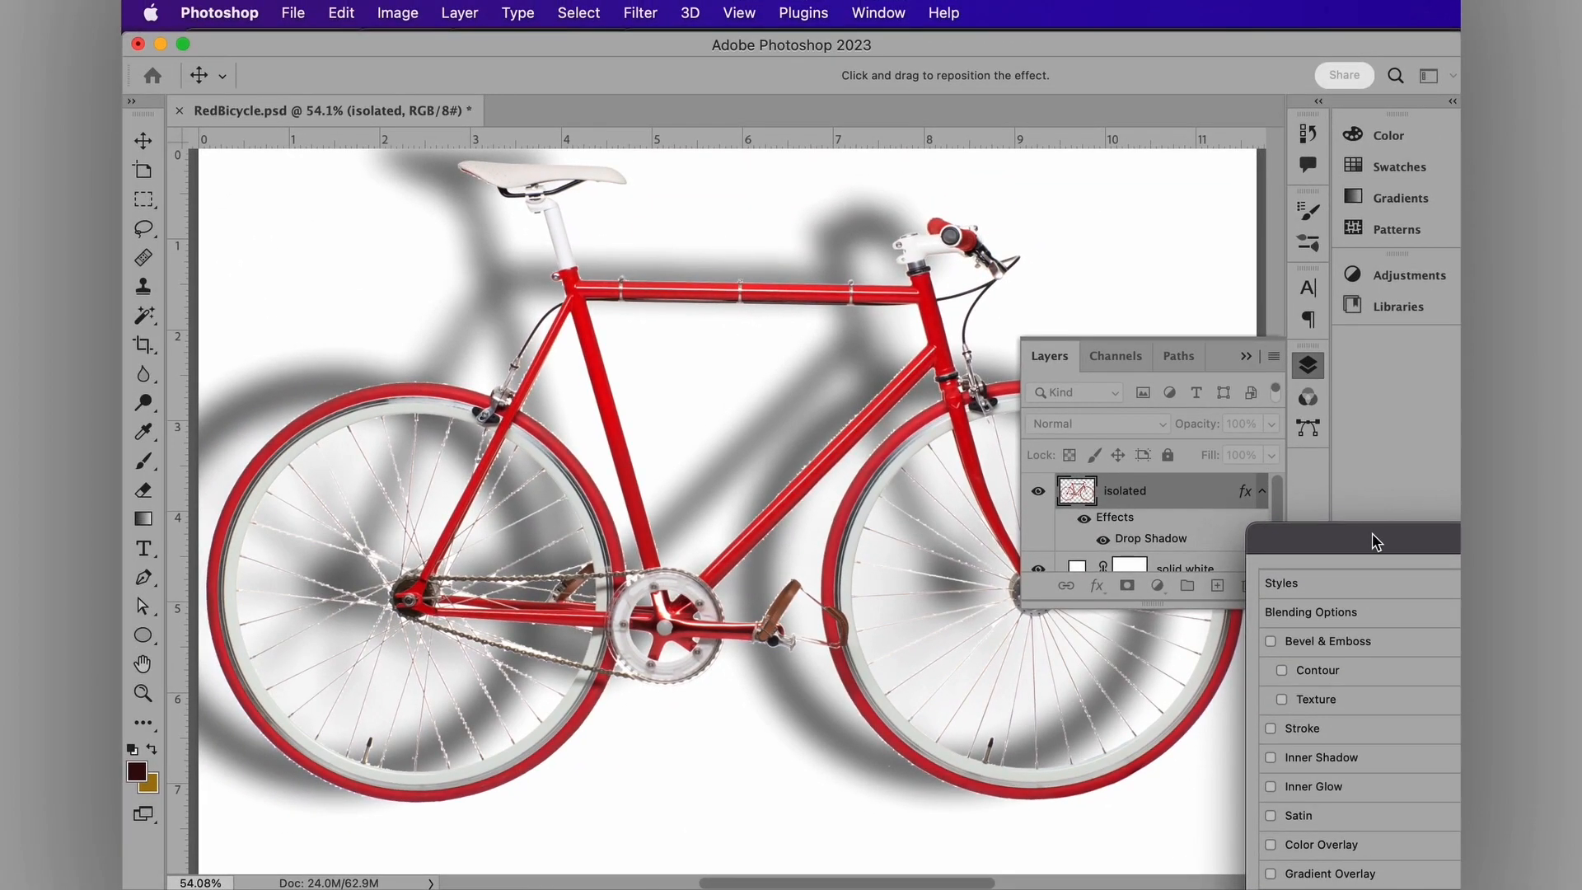
{"action": "left_click_drag", "start_coordinate": [1352, 524], "coordinate": [453, 204]}
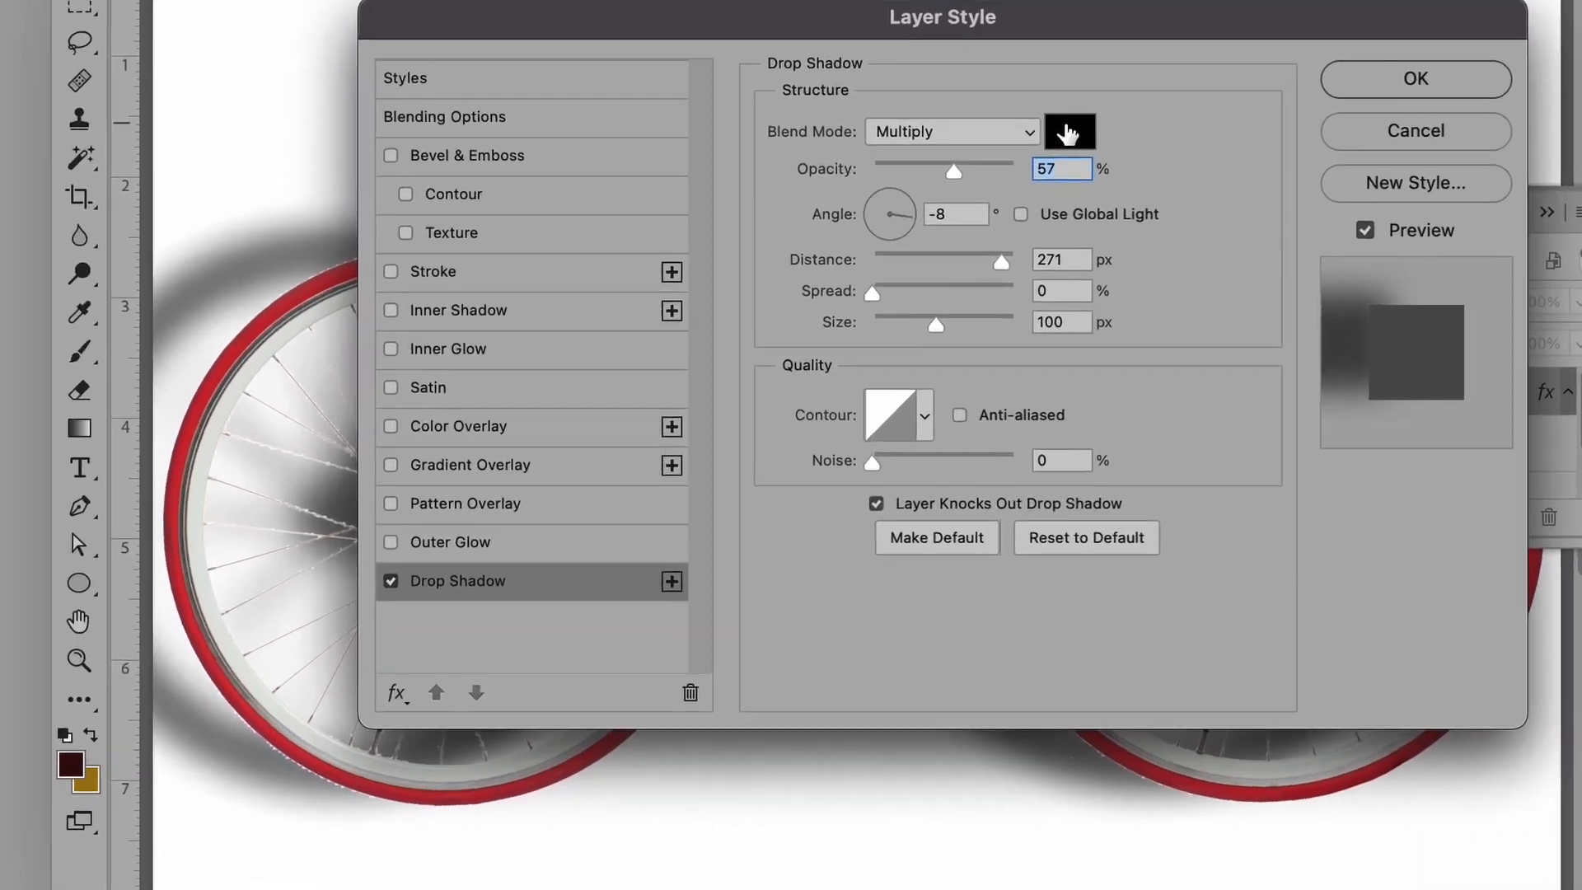
{"action": "left_click", "coordinate": [888, 295]}
{"action": "left_click", "coordinate": [20, 774]}
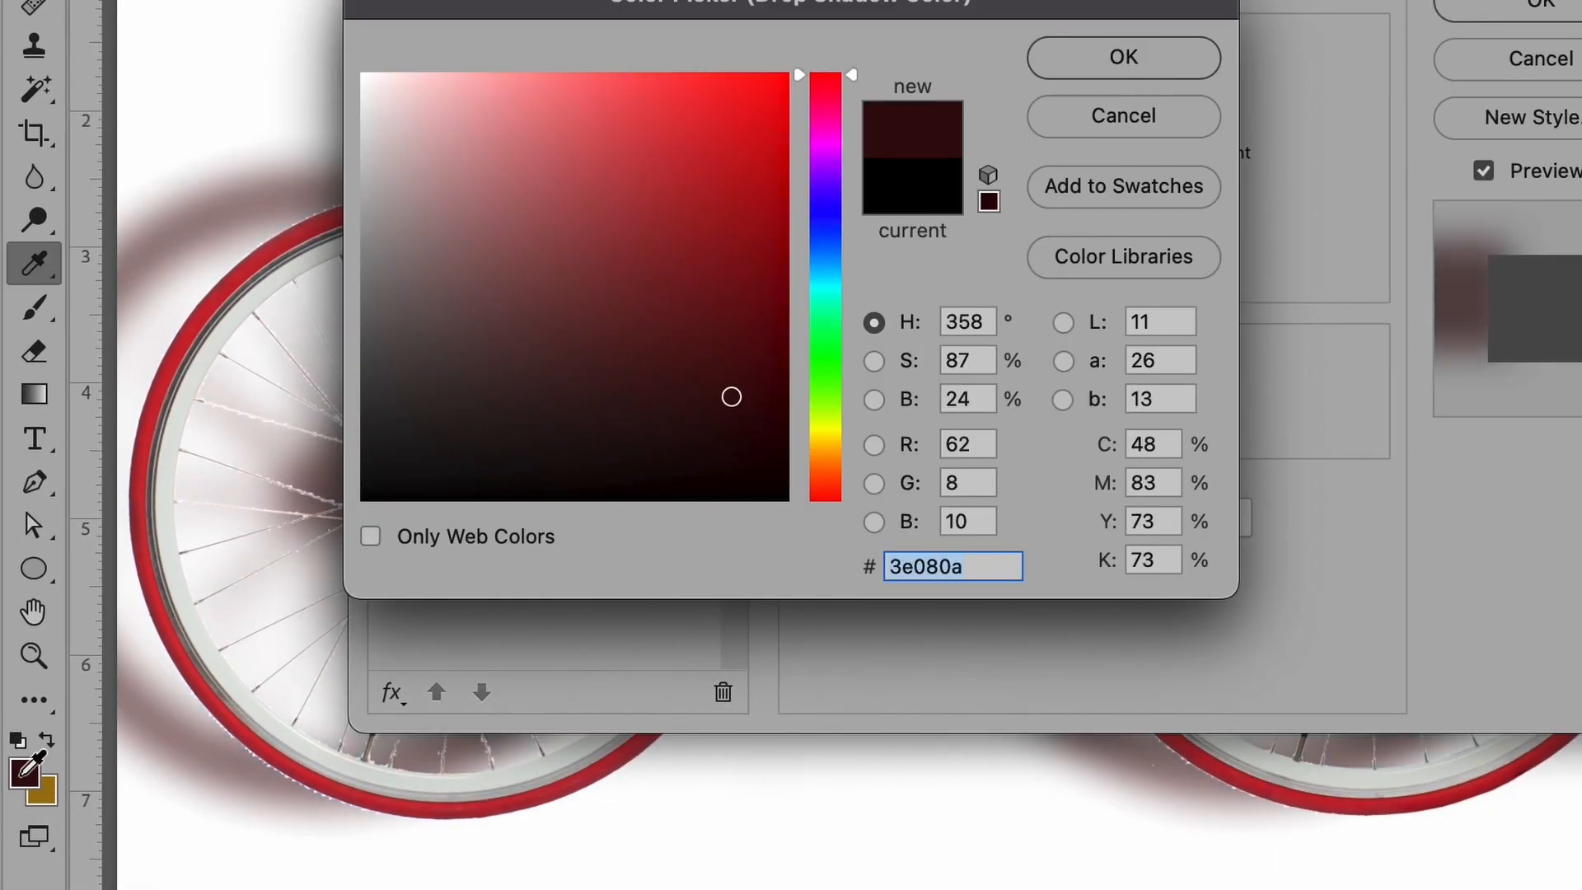
{"action": "left_click", "coordinate": [1141, 56]}
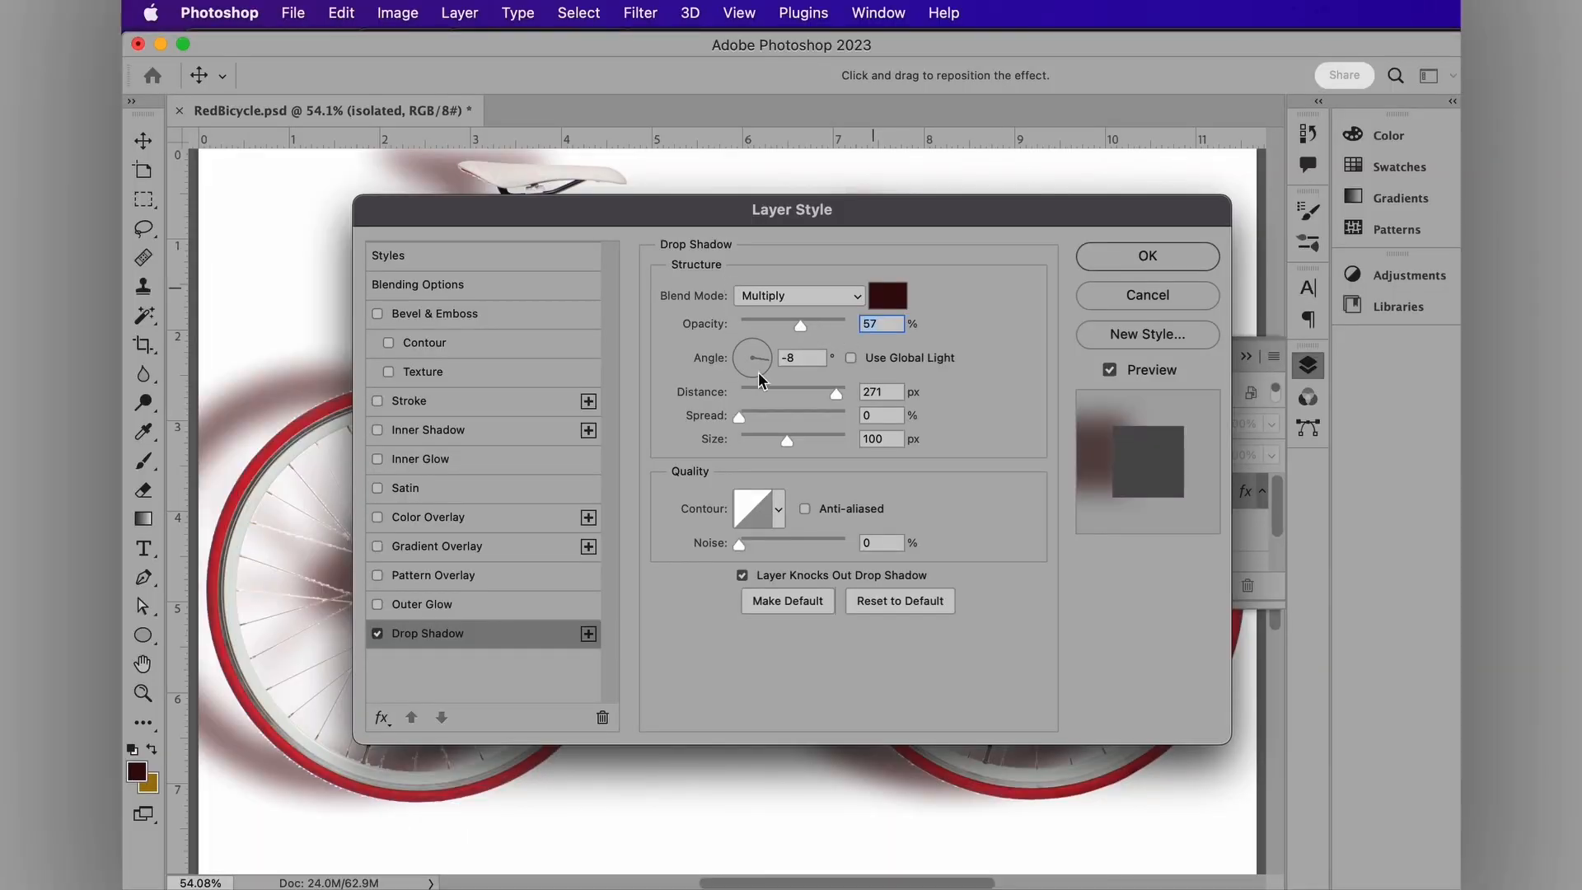
{"action": "left_click_drag", "start_coordinate": [842, 323], "coordinate": [804, 360]}
{"action": "left_click_drag", "start_coordinate": [739, 416], "coordinate": [765, 440]}
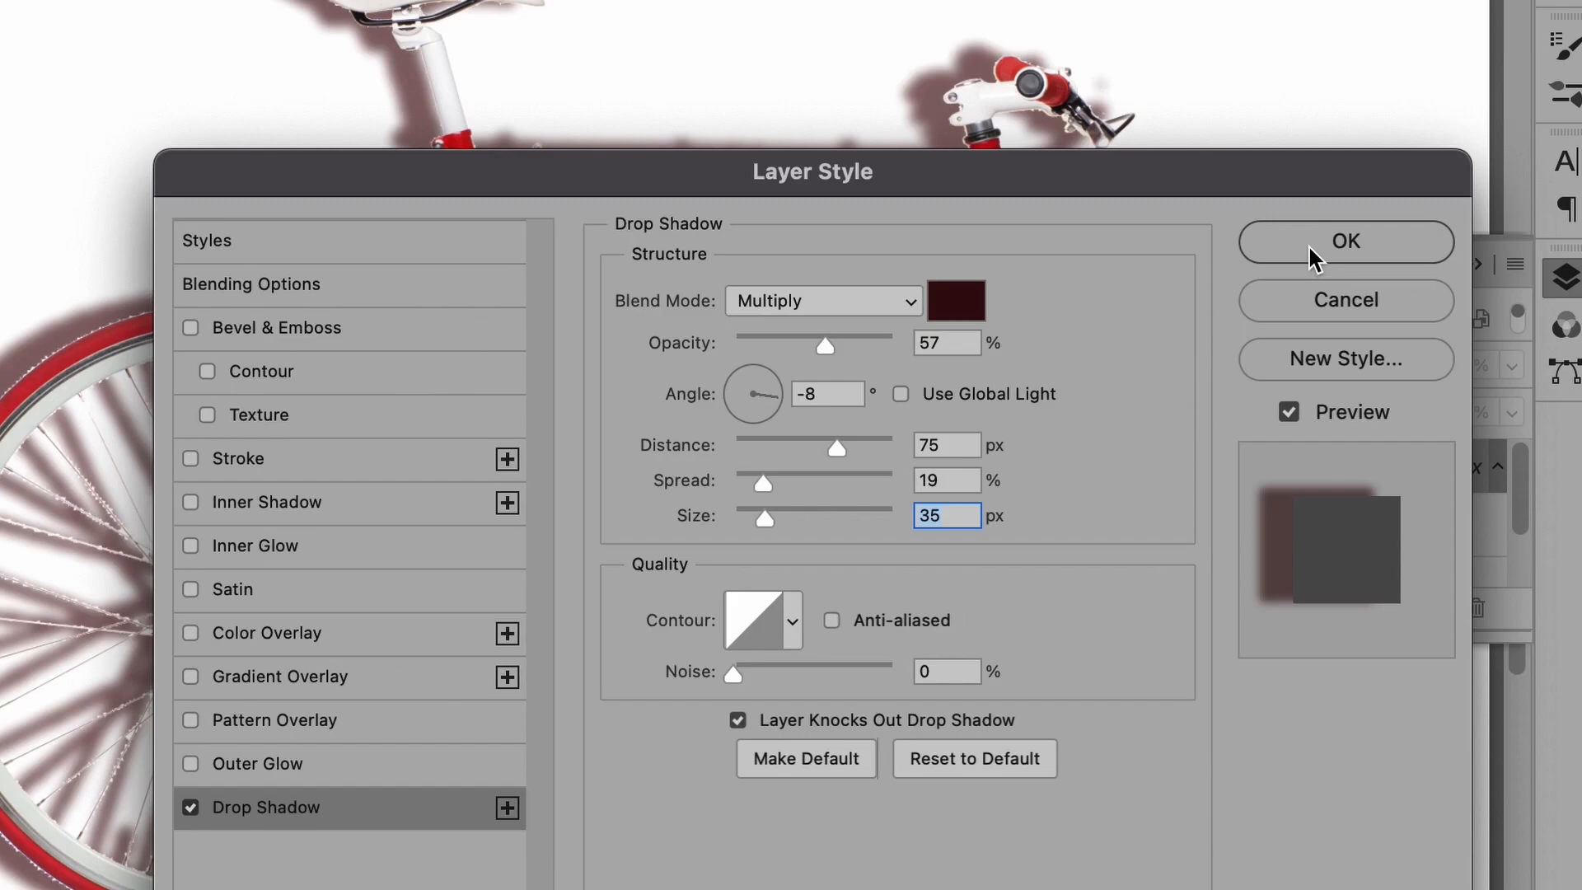
{"action": "left_click", "coordinate": [1304, 242]}
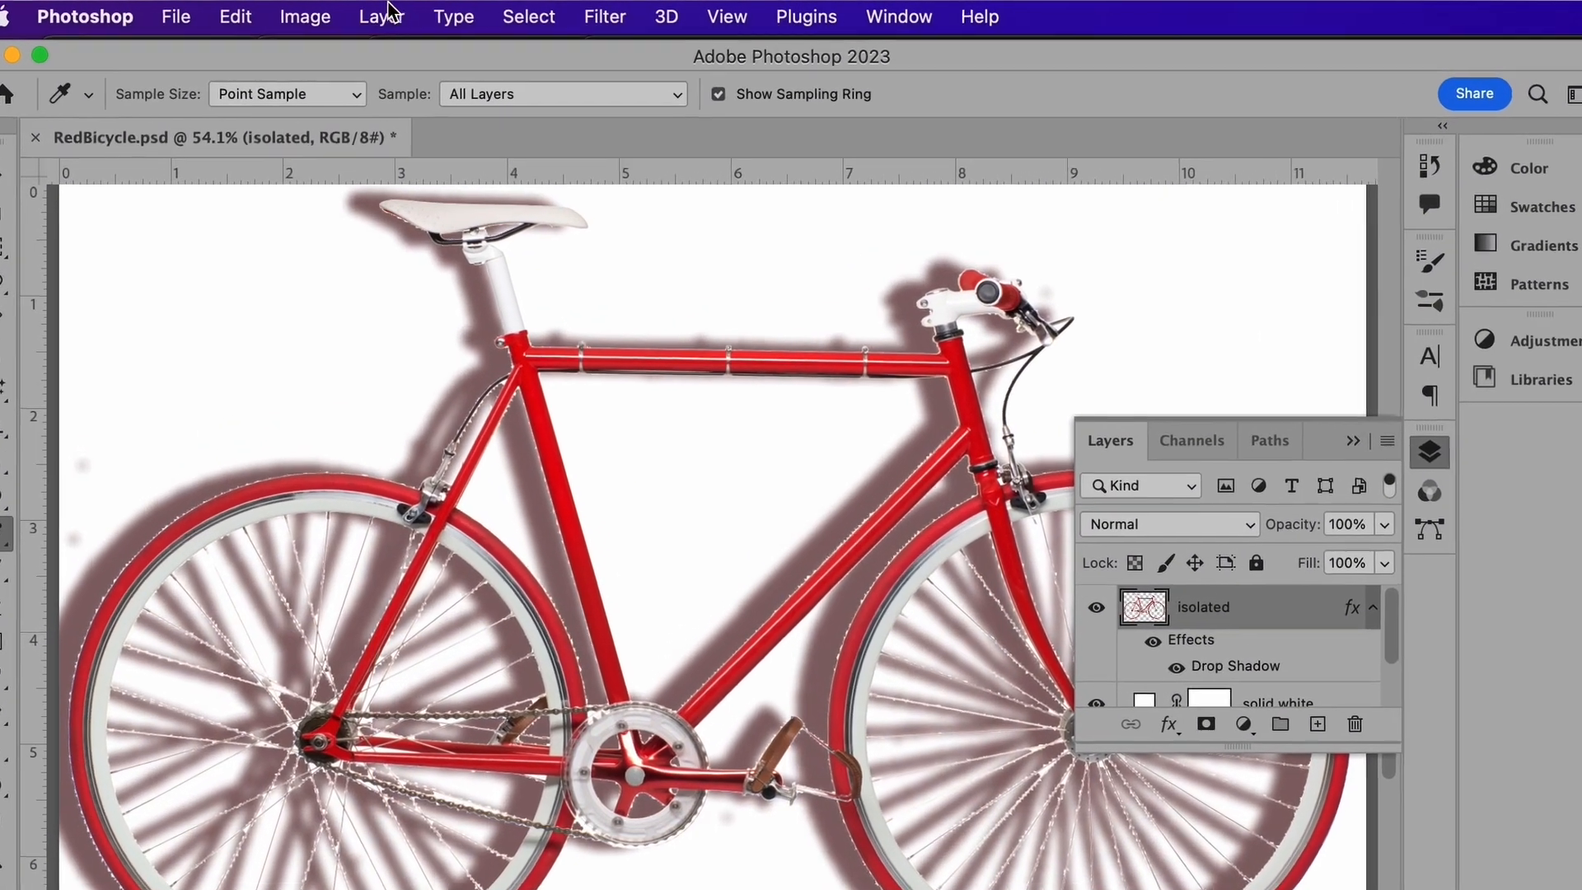
Step: Convert the drop shadow effect into its own 'isolated's Drop Shadow' layer, accepting the warning
{"action": "left_click", "coordinate": [456, 11]}
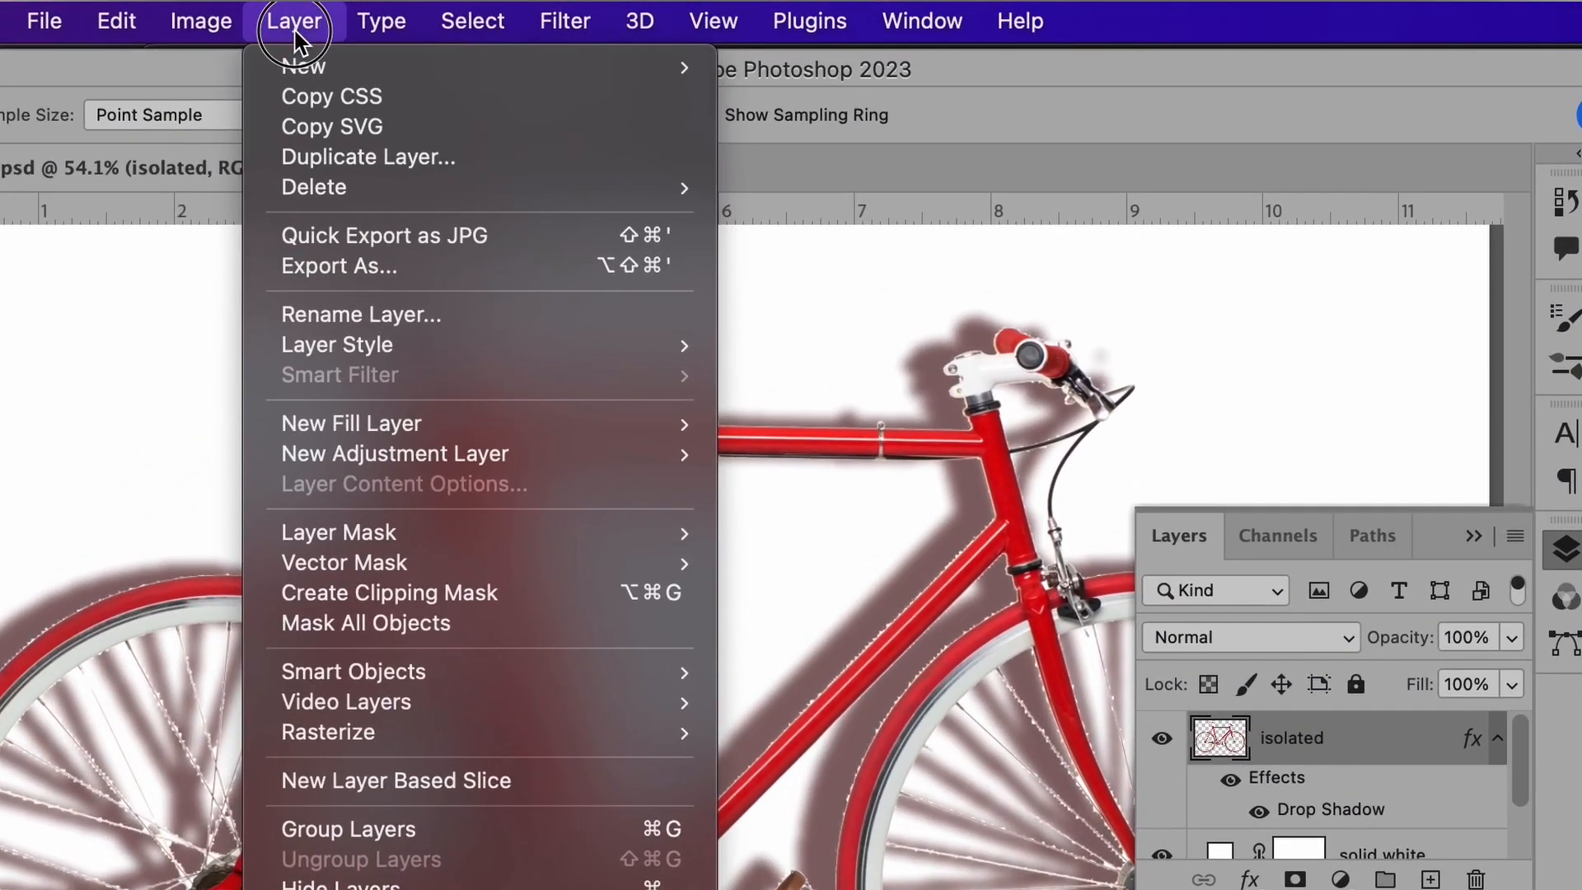
{"action": "mouse_move", "coordinate": [431, 343]}
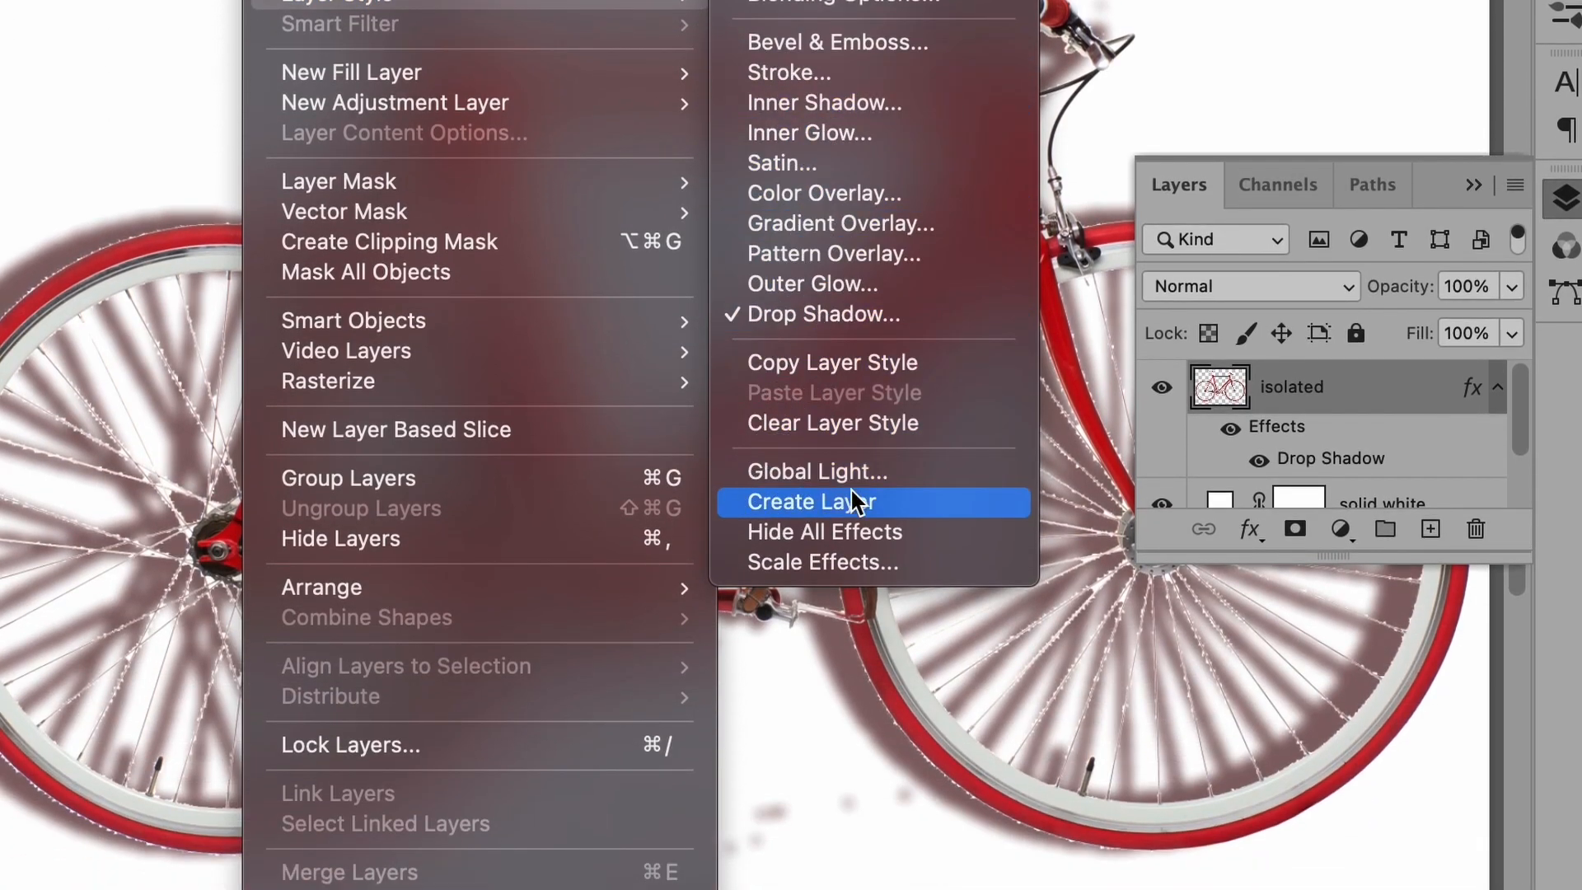
{"action": "left_click", "coordinate": [847, 628]}
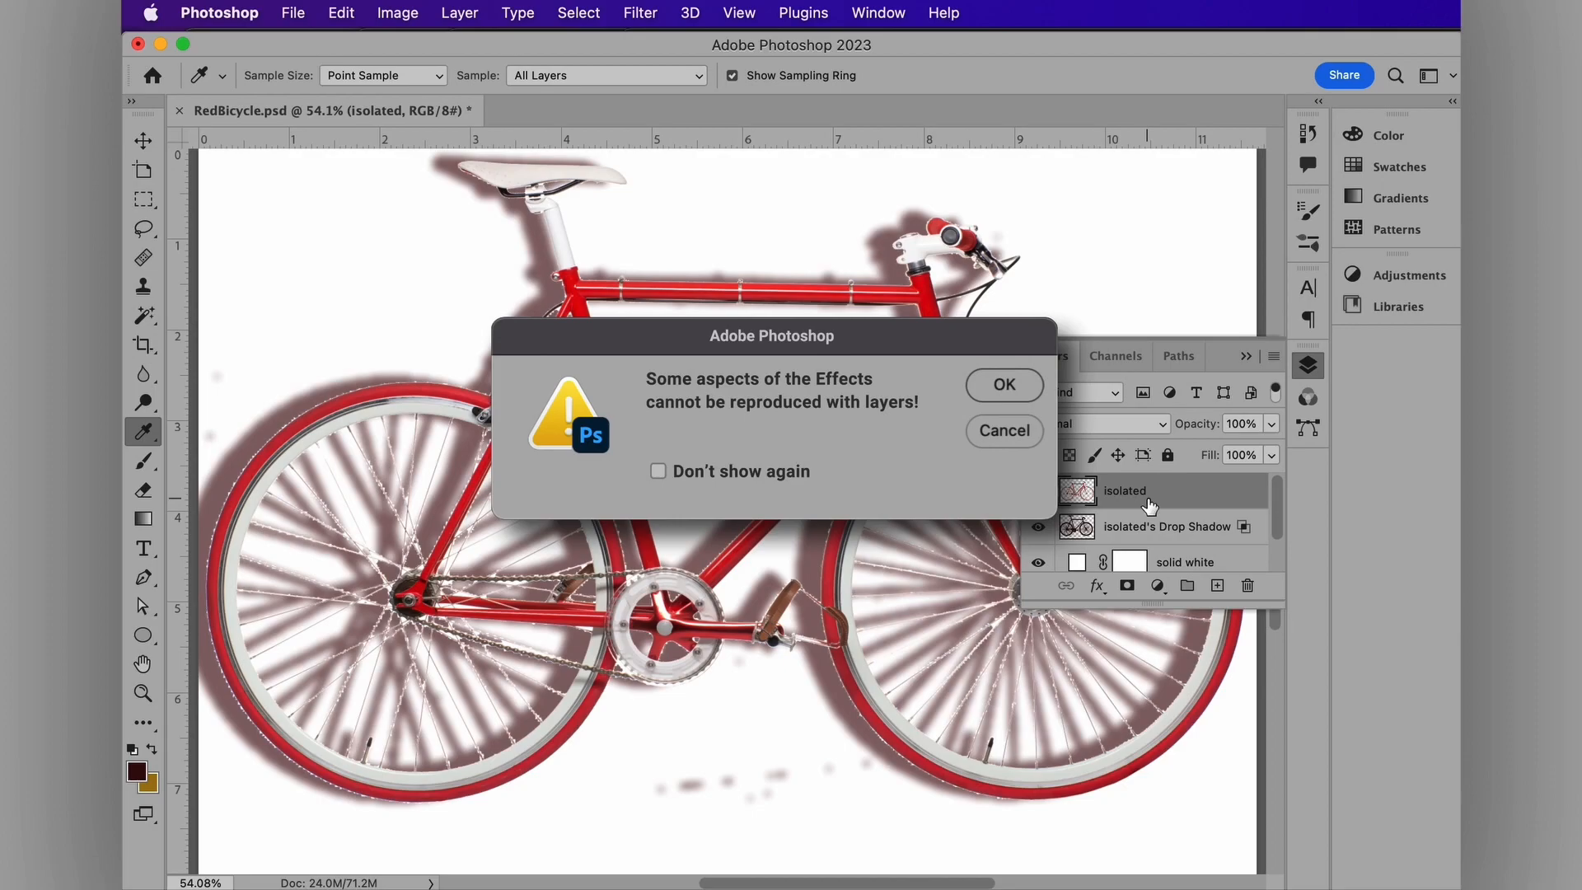
{"action": "key", "text": "Return"}
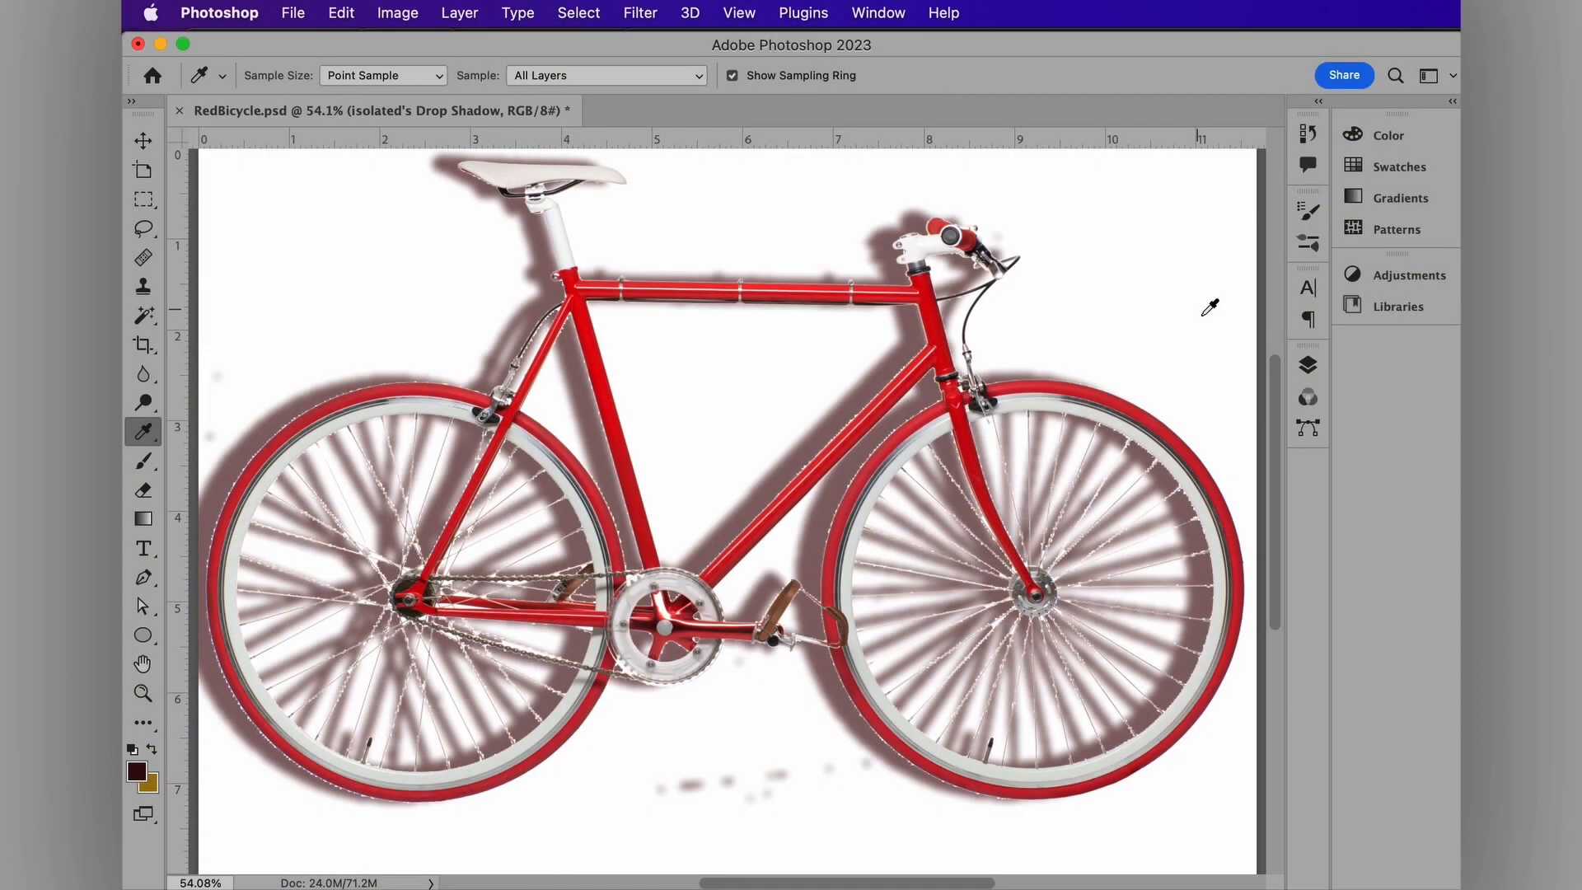
{"action": "left_click", "coordinate": [1307, 365]}
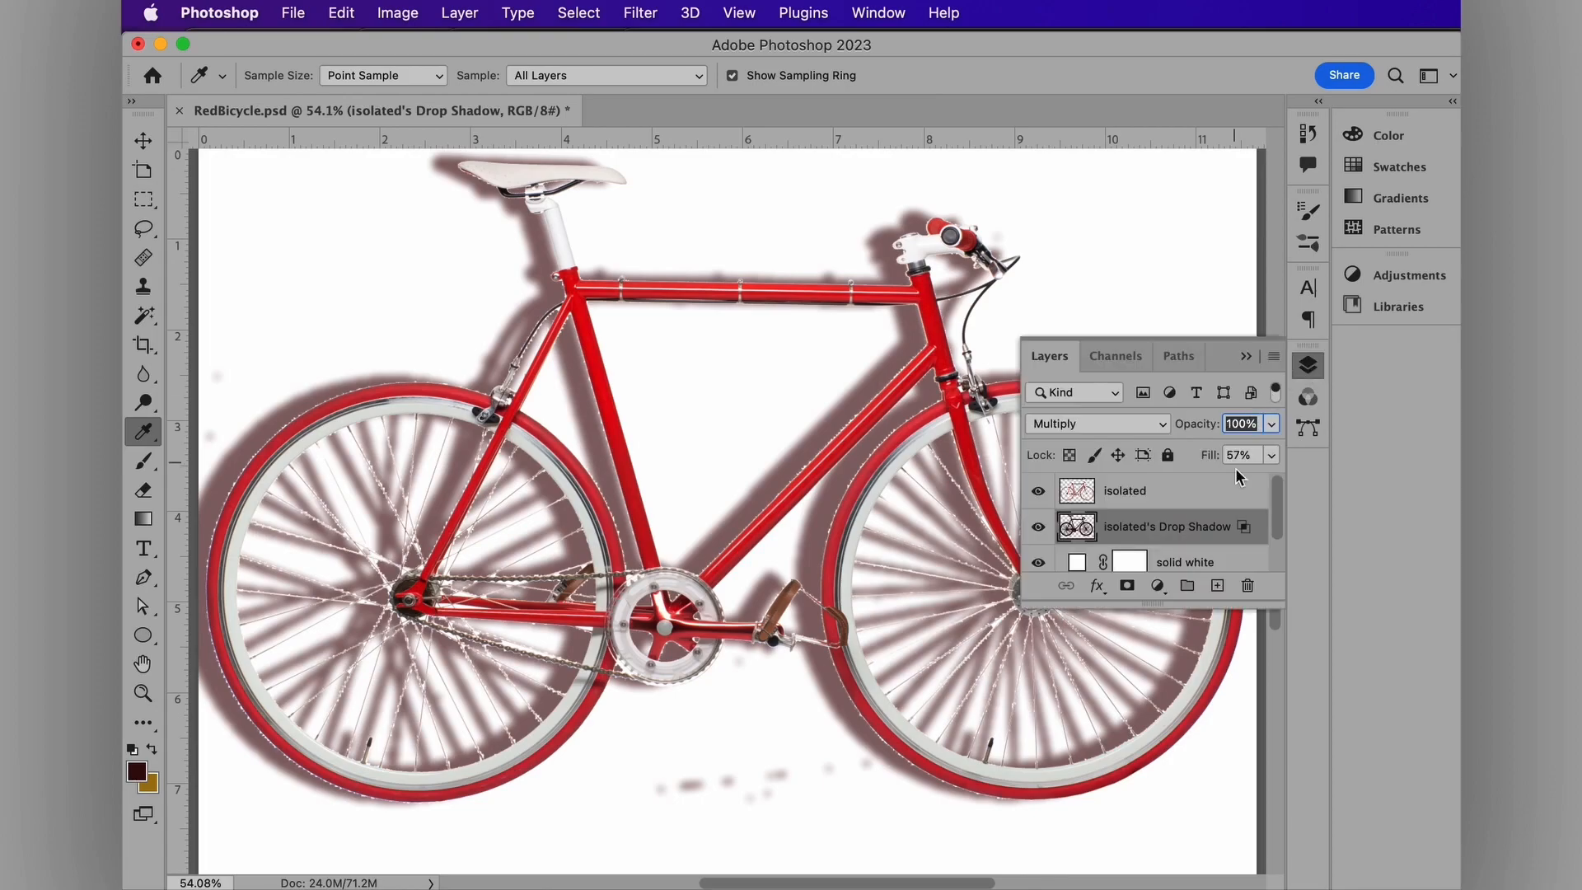
{"action": "left_click", "coordinate": [1246, 356]}
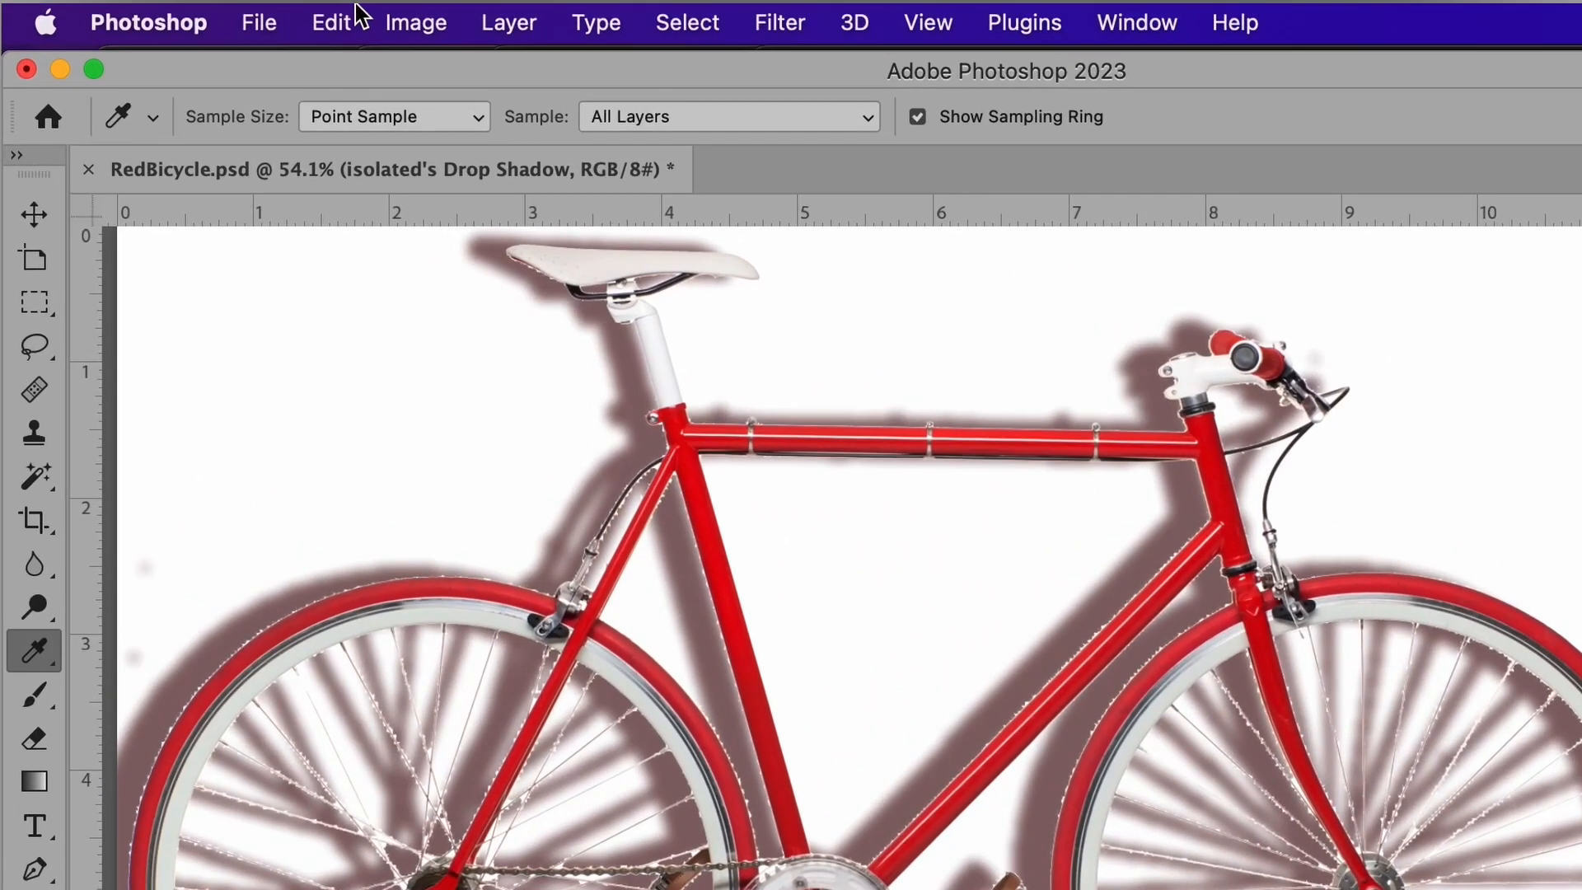
Step: Start a Distort transform on the shadow and squash it down toward the ground
{"action": "left_click", "coordinate": [360, 15]}
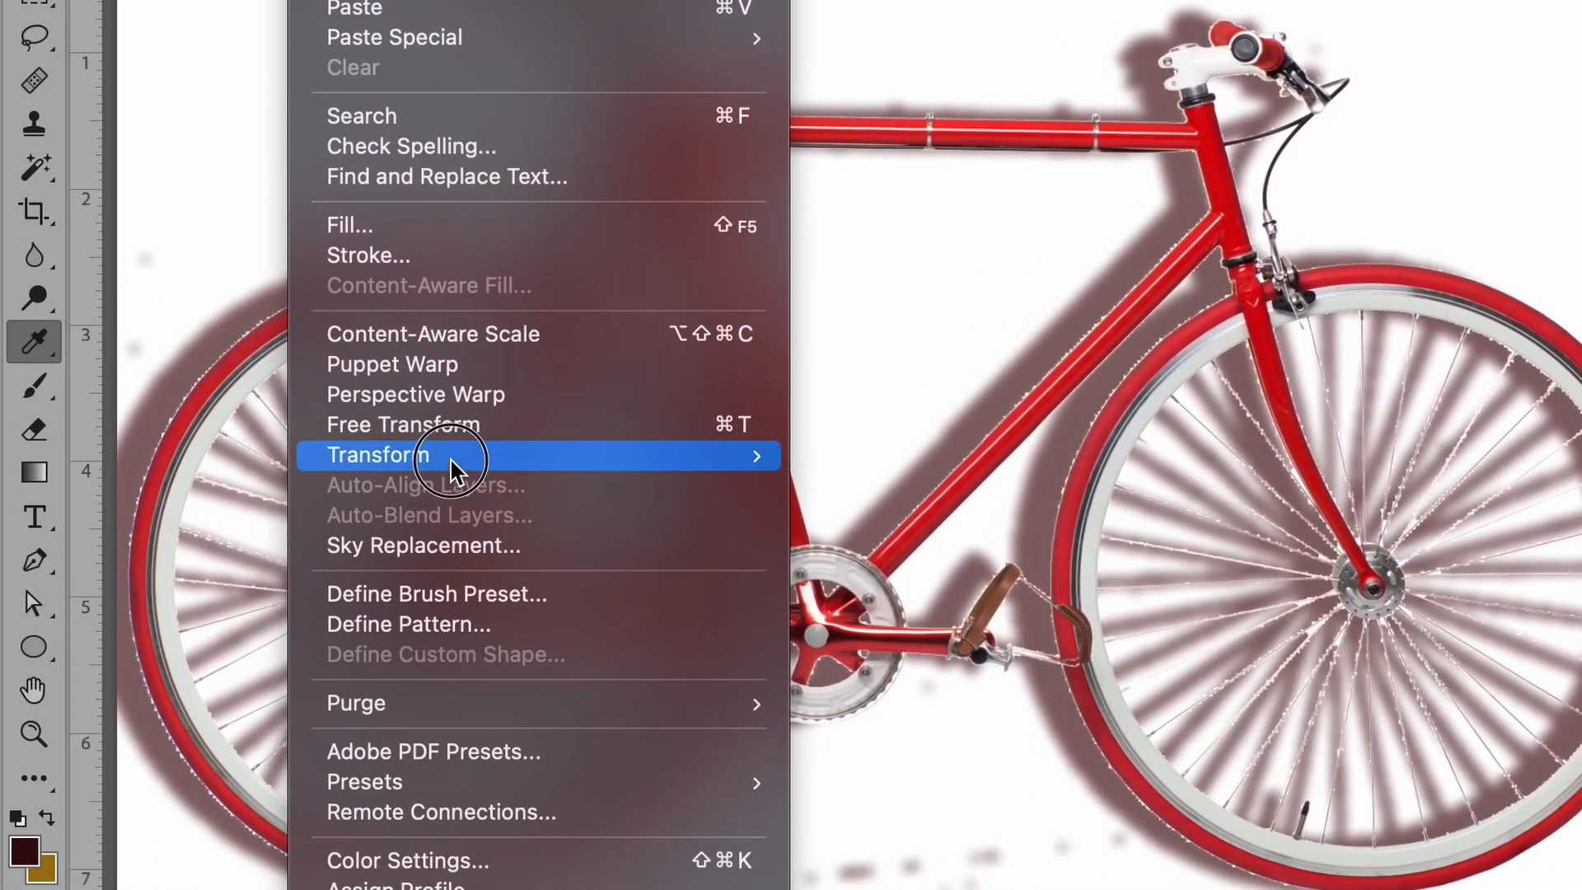
{"action": "mouse_move", "coordinate": [595, 764]}
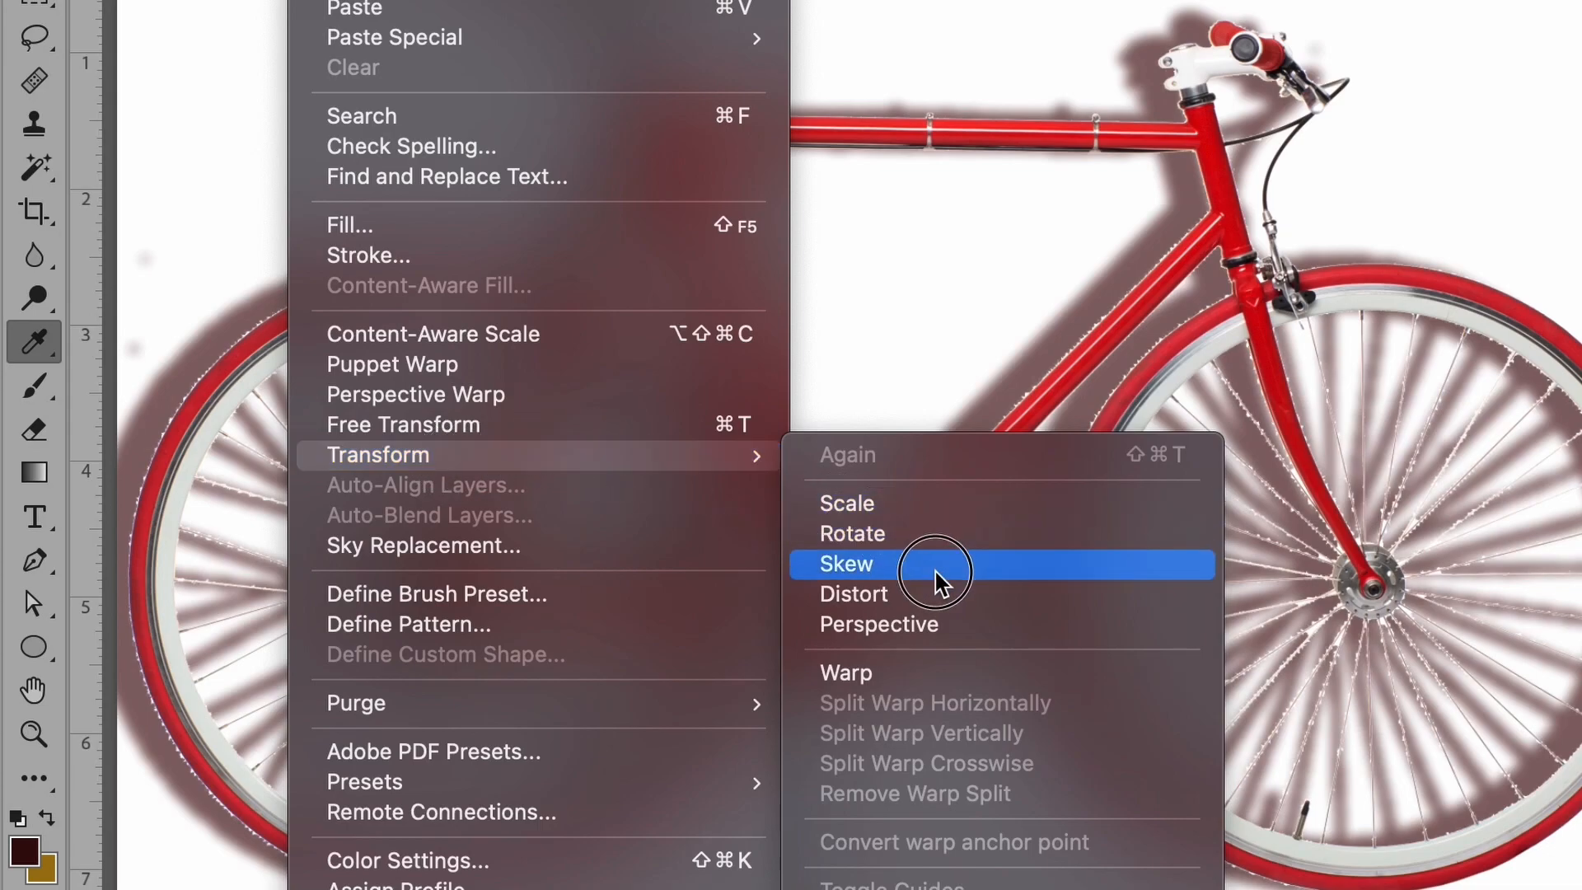
{"action": "left_click", "coordinate": [939, 593]}
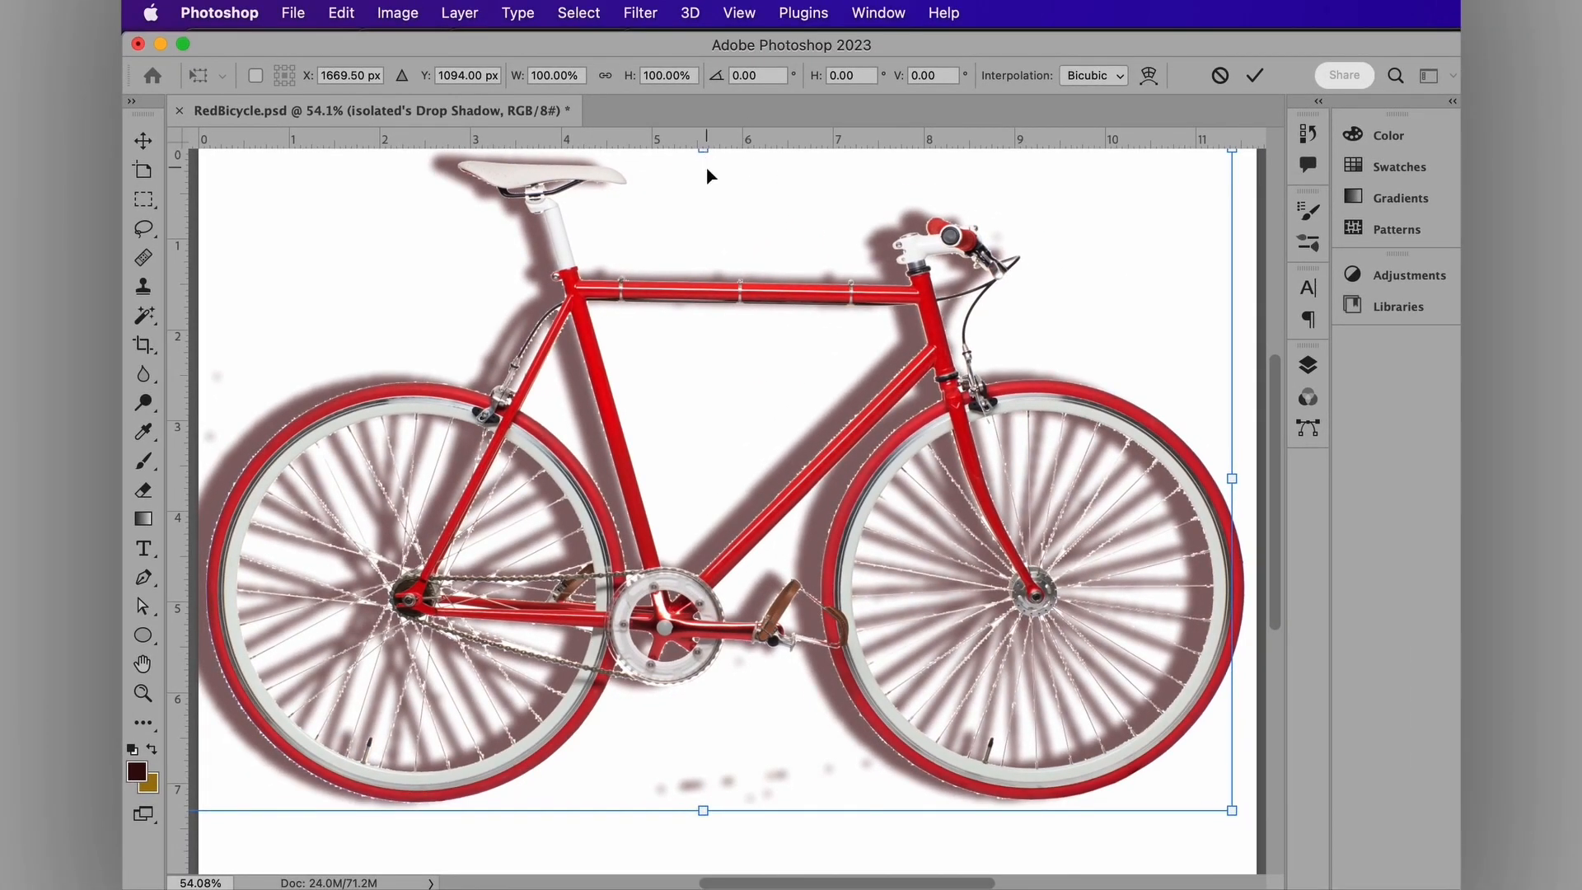
{"action": "key", "text": "super+0"}
{"action": "left_click_drag", "start_coordinate": [705, 180], "coordinate": [718, 557]}
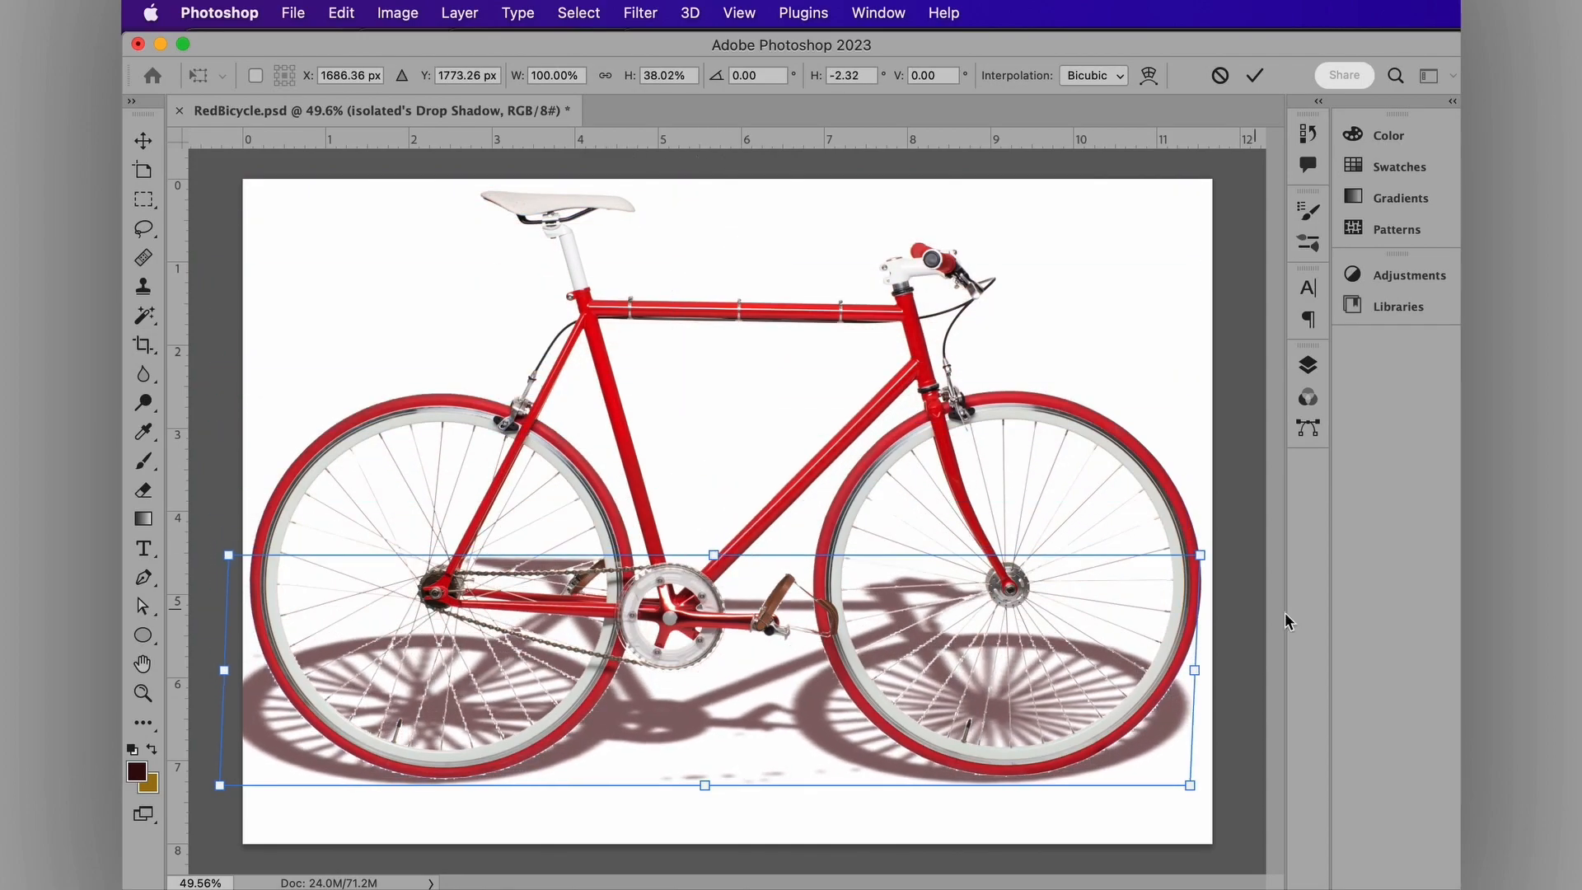
Step: Pull the shadow's far corners inward and skew its far edge left to slant it
{"action": "left_click_drag", "start_coordinate": [231, 558], "coordinate": [306, 603]}
{"action": "left_click_drag", "start_coordinate": [1201, 557], "coordinate": [1143, 604]}
{"action": "left_click_drag", "start_coordinate": [723, 602], "coordinate": [736, 563]}
{"action": "left_click_drag", "start_coordinate": [1141, 558], "coordinate": [1089, 556]}
{"action": "left_click_drag", "start_coordinate": [315, 558], "coordinate": [360, 557]}
{"action": "left_click_drag", "start_coordinate": [1089, 557], "coordinate": [1021, 568]}
{"action": "left_click_drag", "start_coordinate": [361, 562], "coordinate": [425, 559]}
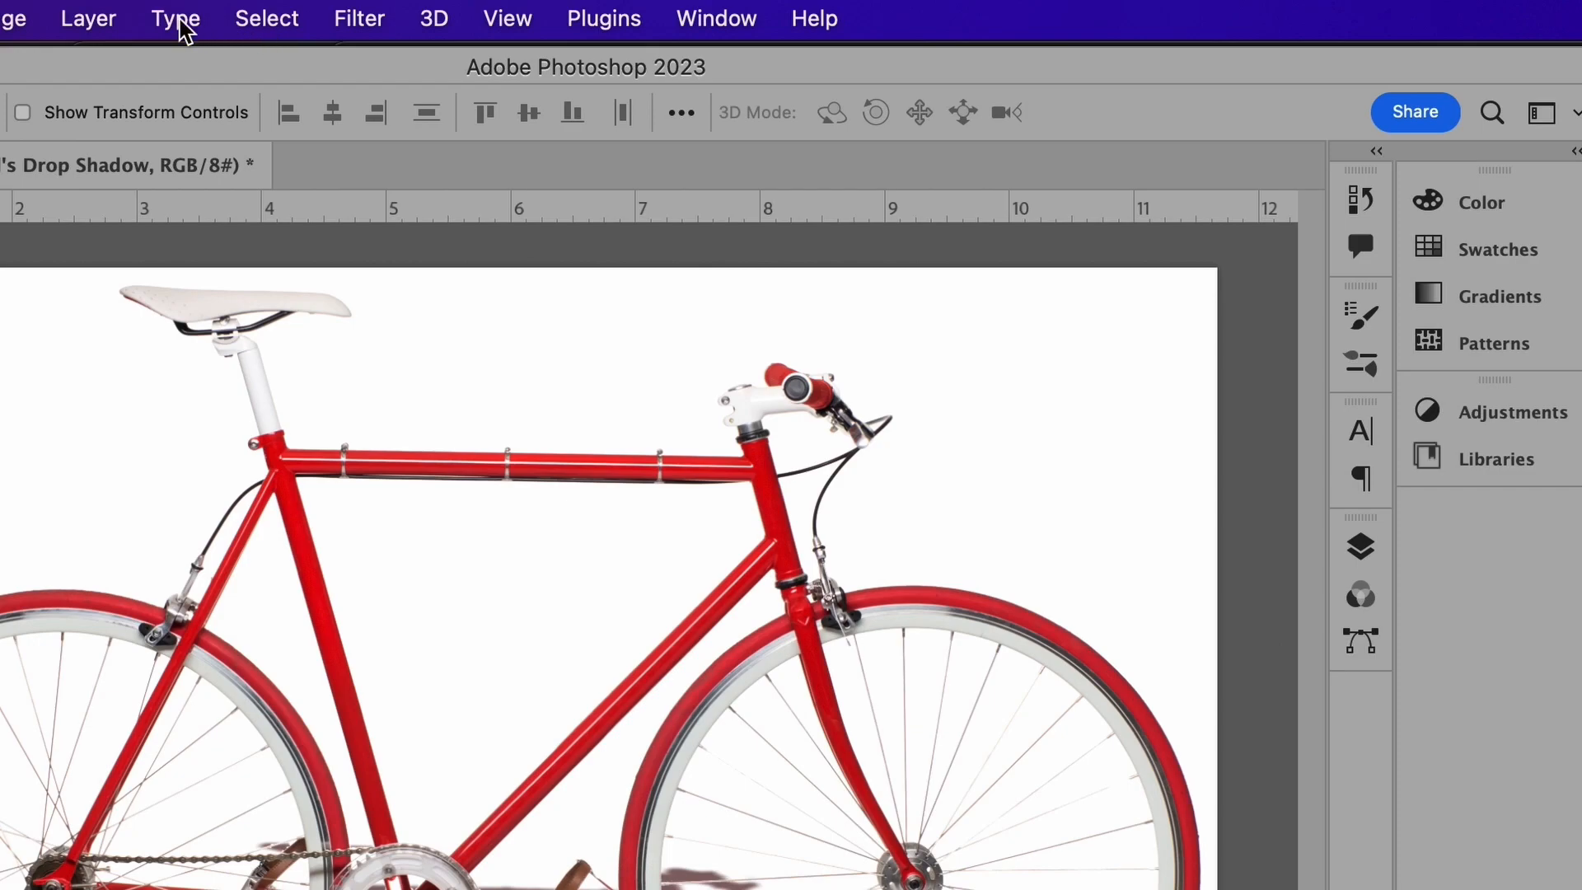
Step: Show the Channels panel, add a new Alpha 1 channel and make it visible
{"action": "left_click", "coordinate": [756, 18]}
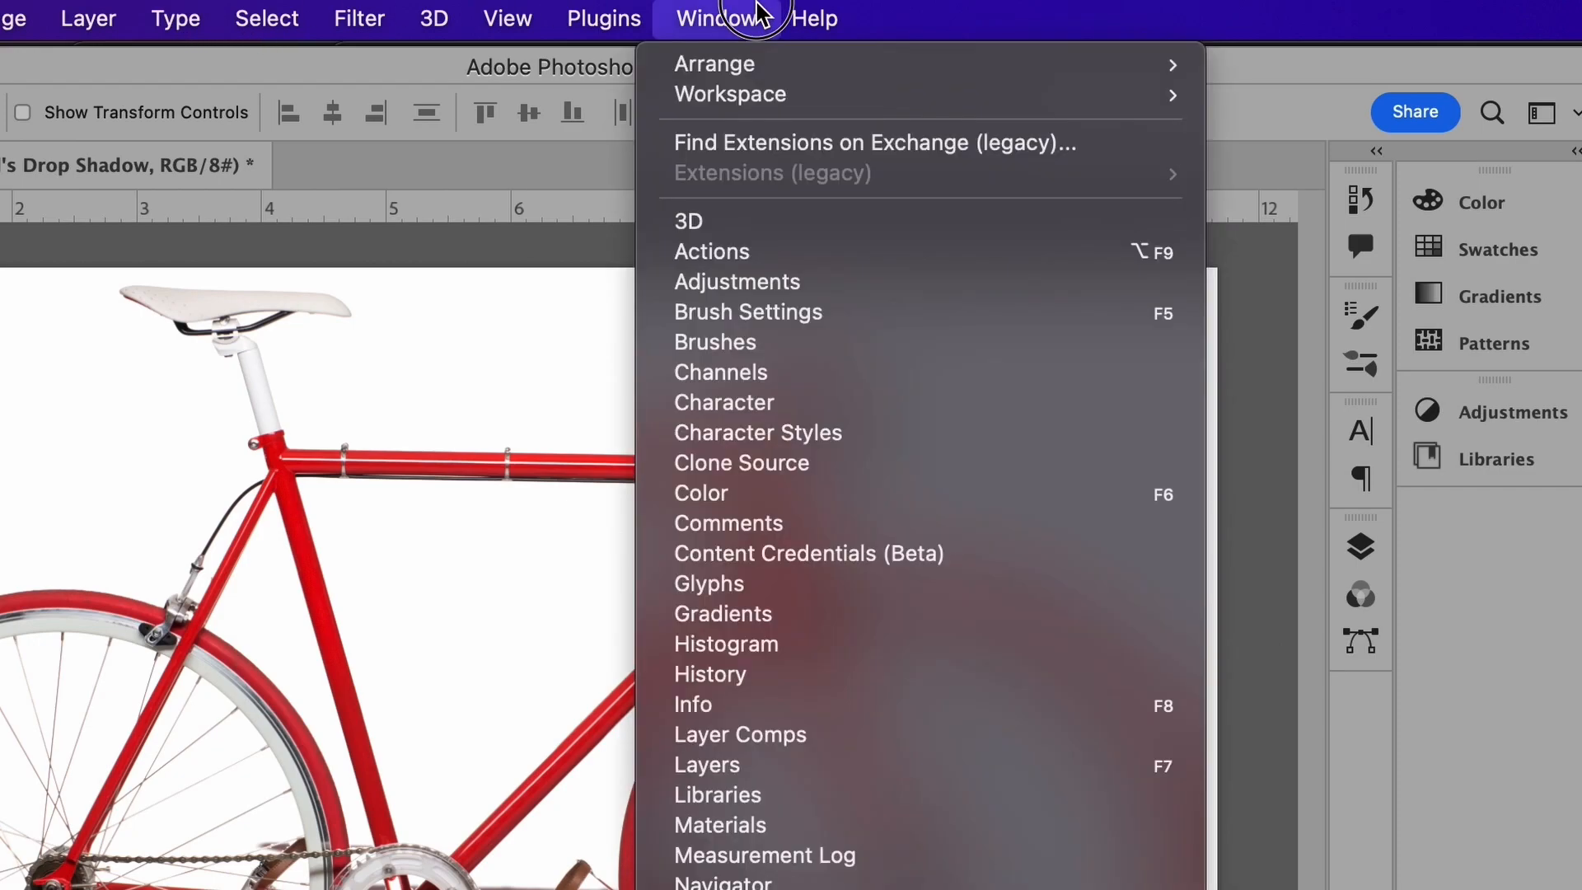
{"action": "left_click", "coordinate": [700, 372]}
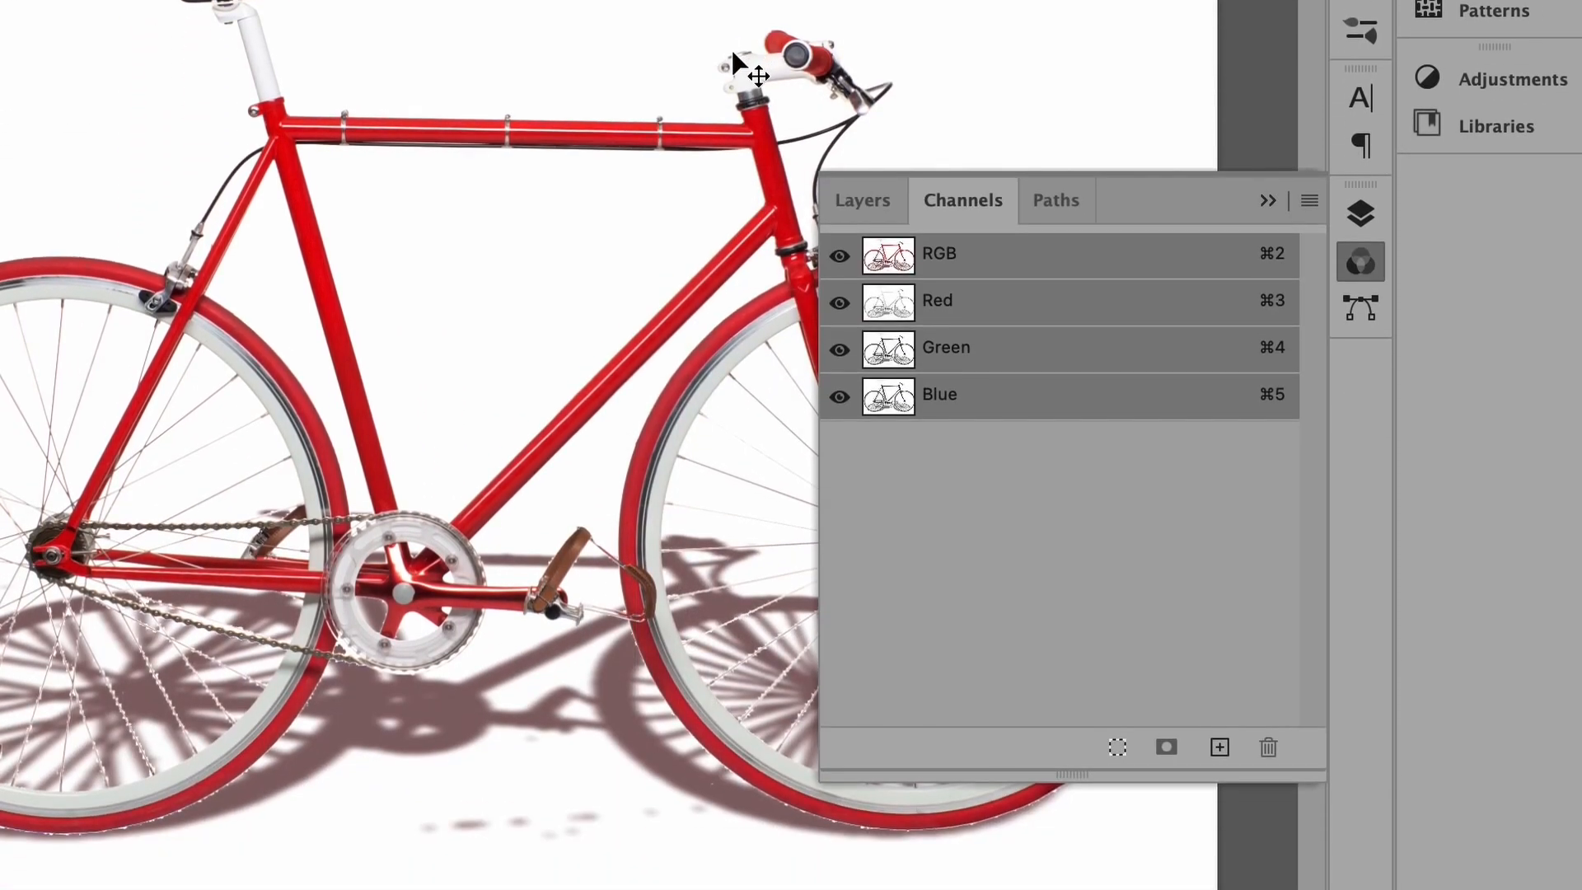
{"action": "left_click", "coordinate": [1308, 200]}
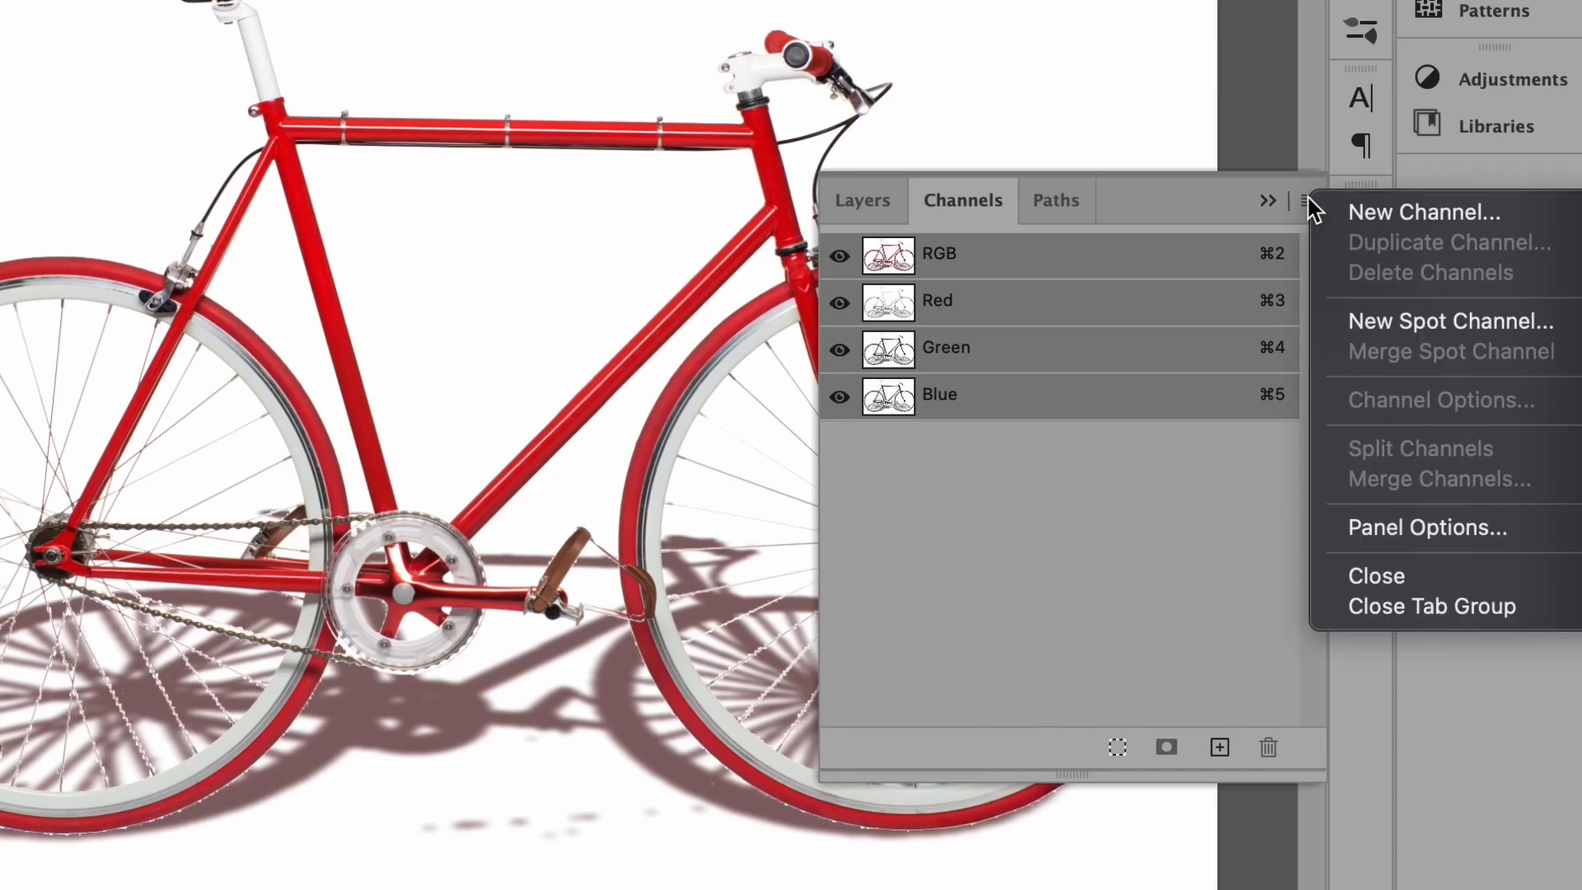
{"action": "left_click", "coordinate": [1365, 212]}
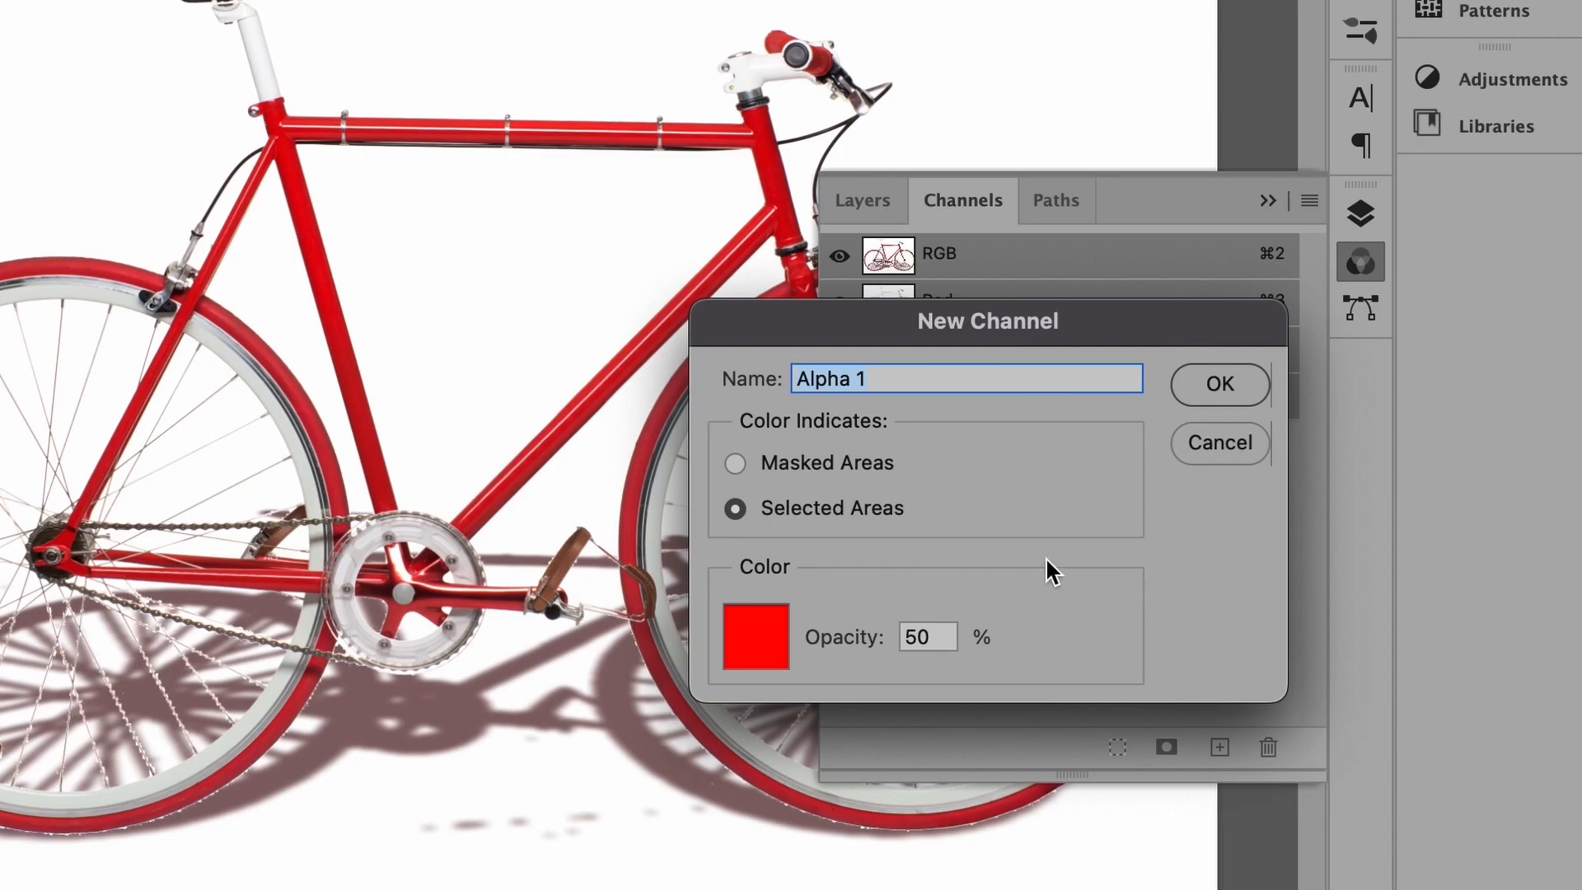
{"action": "left_click", "coordinate": [963, 591]}
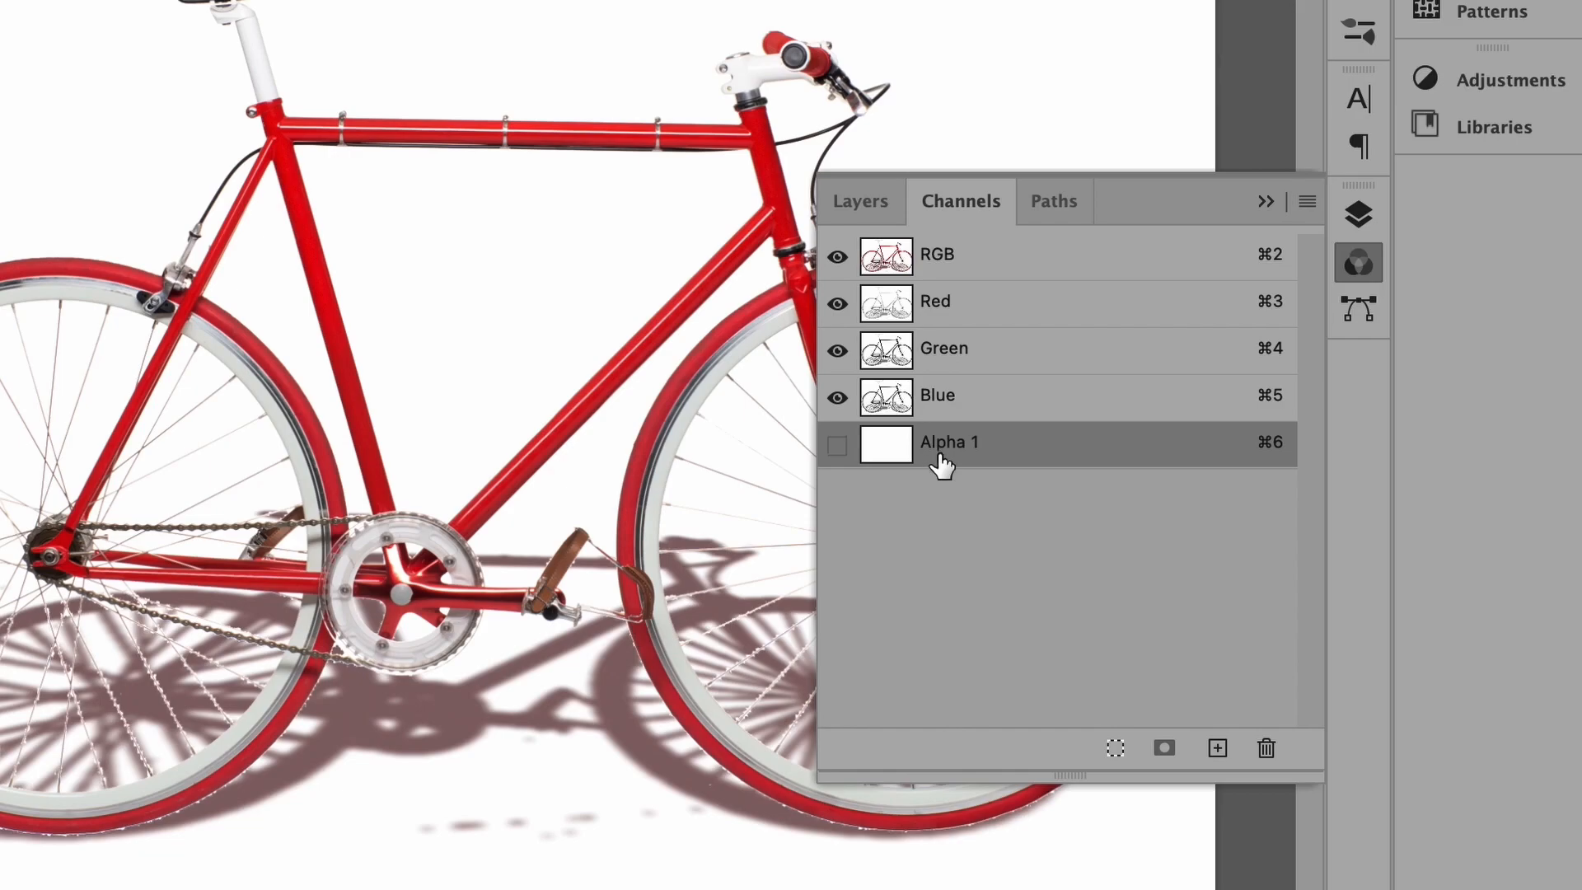
{"action": "left_click", "coordinate": [837, 446]}
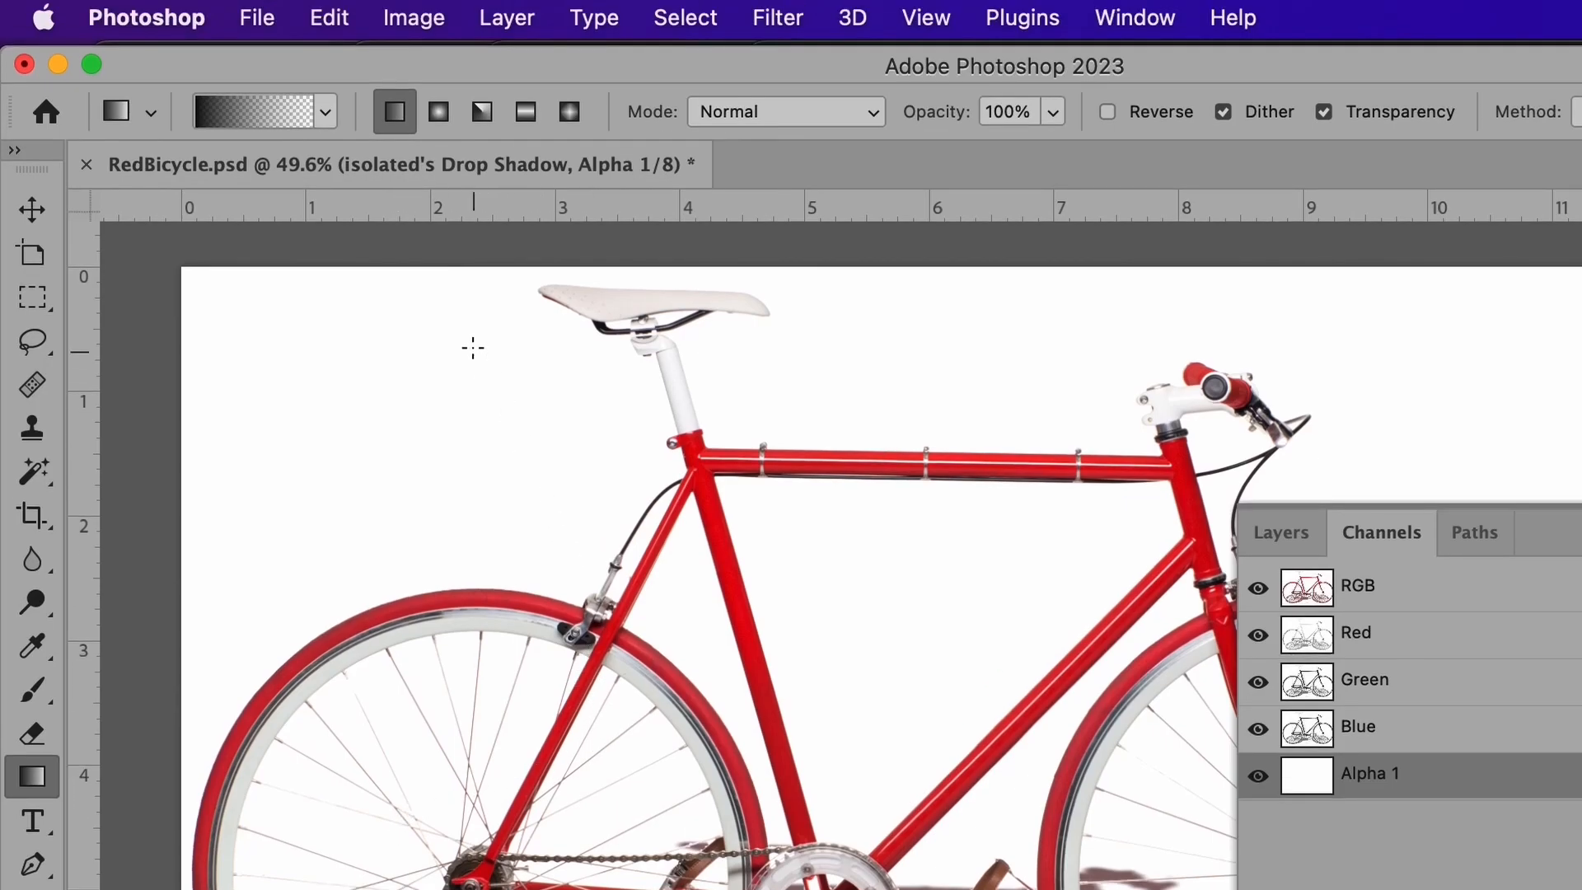
Step: Draw a vertical black-to-white gradient down the Alpha 1 channel
{"action": "left_click", "coordinate": [321, 109]}
{"action": "double_click", "coordinate": [77, 234]}
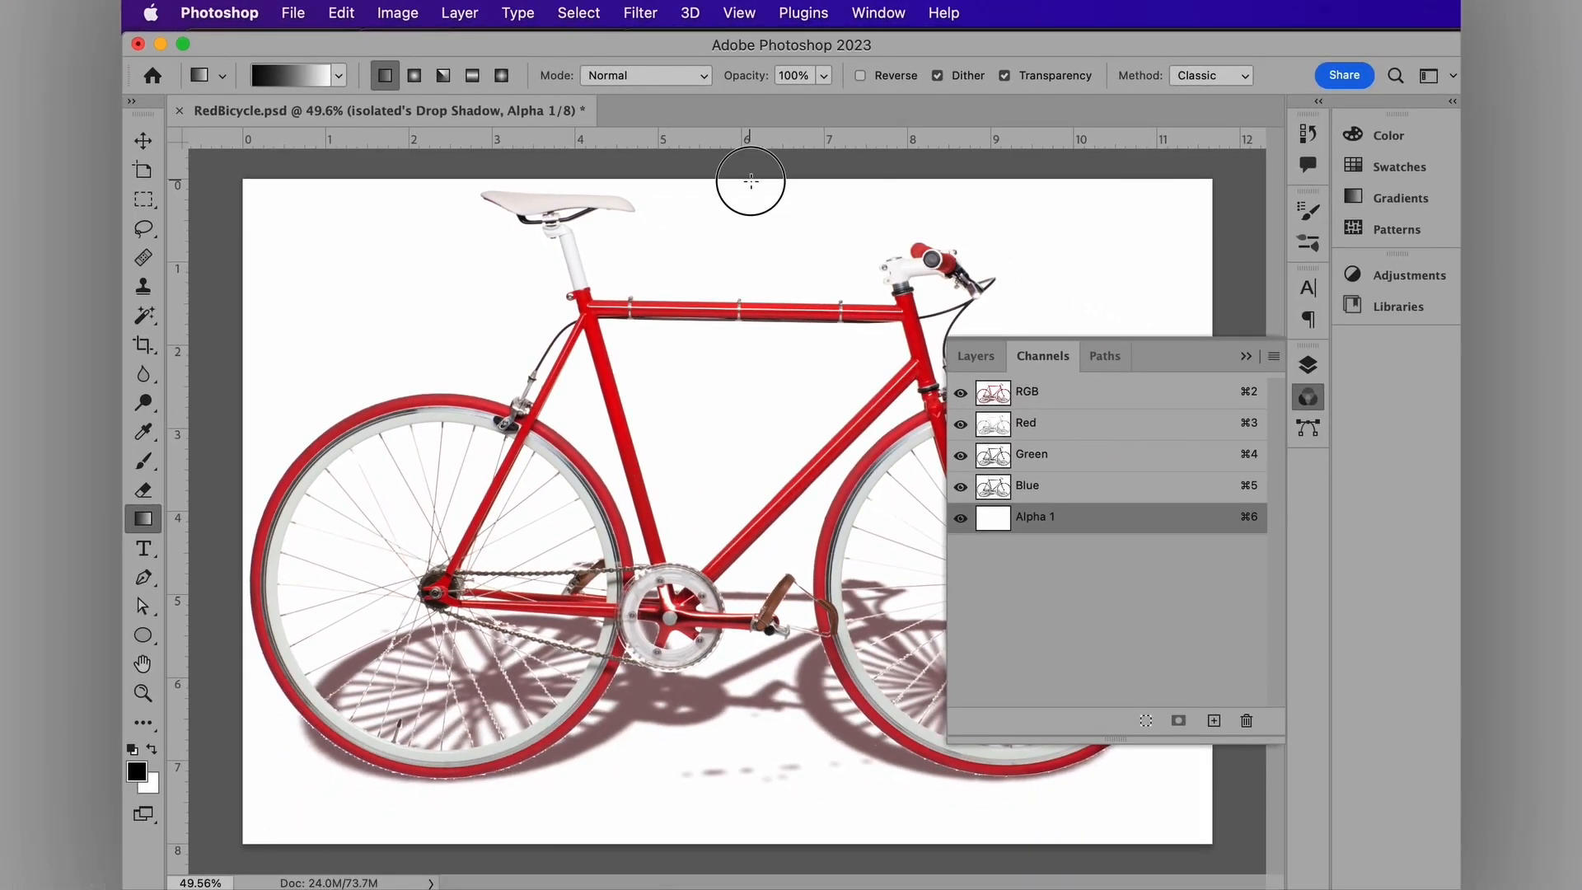
{"action": "left_click_drag", "start_coordinate": [751, 180], "coordinate": [755, 717]}
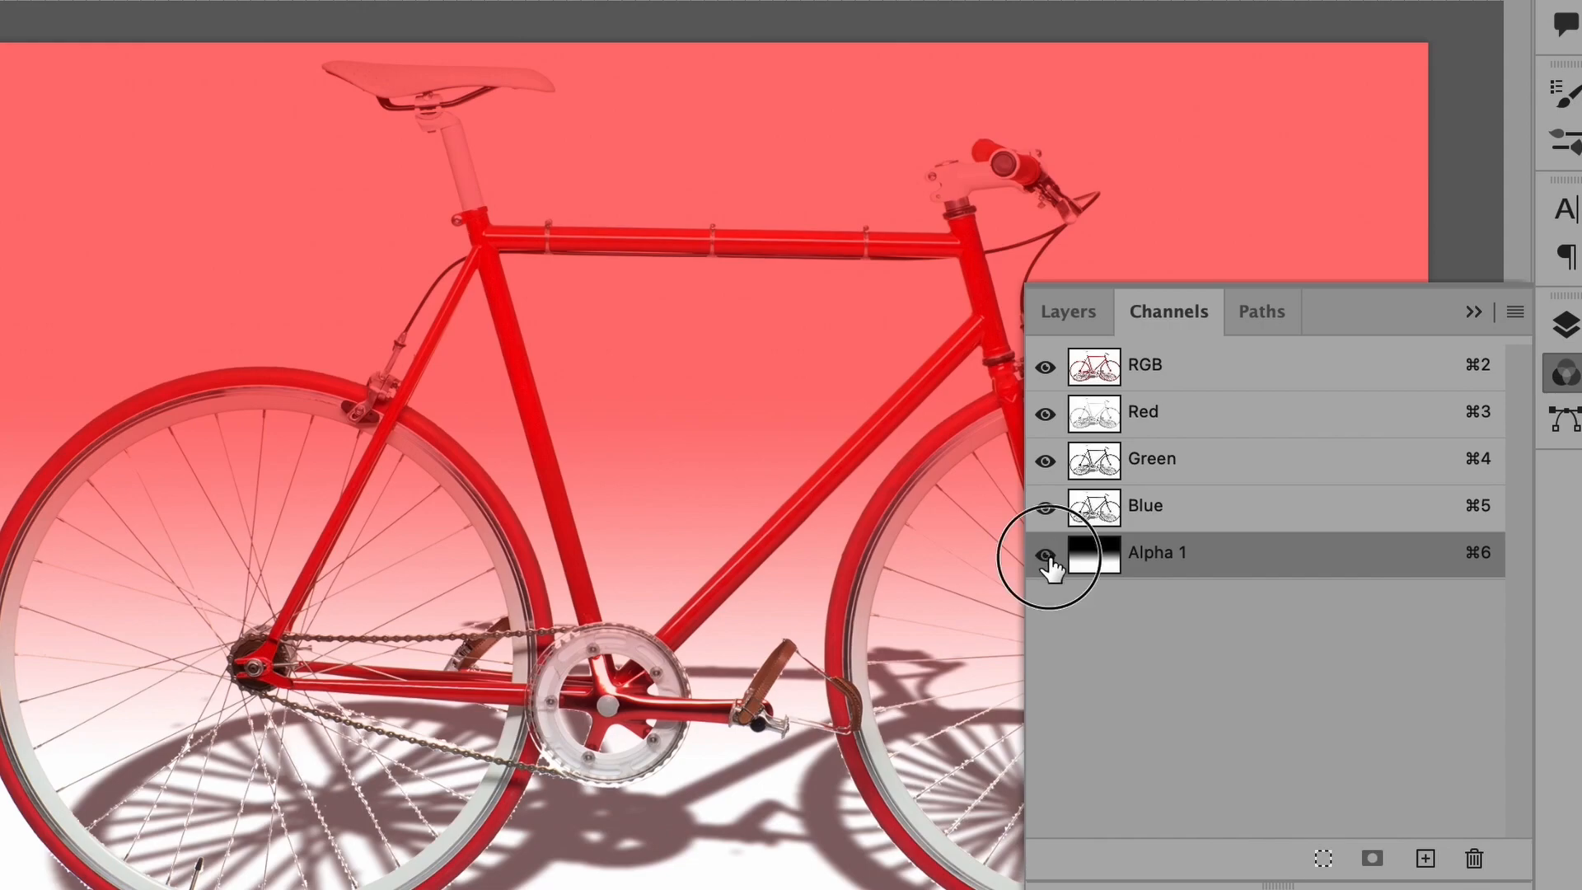
Step: Hide Alpha 1, reselect the RGB channel and return to the Layers panel
{"action": "left_click", "coordinate": [1045, 553]}
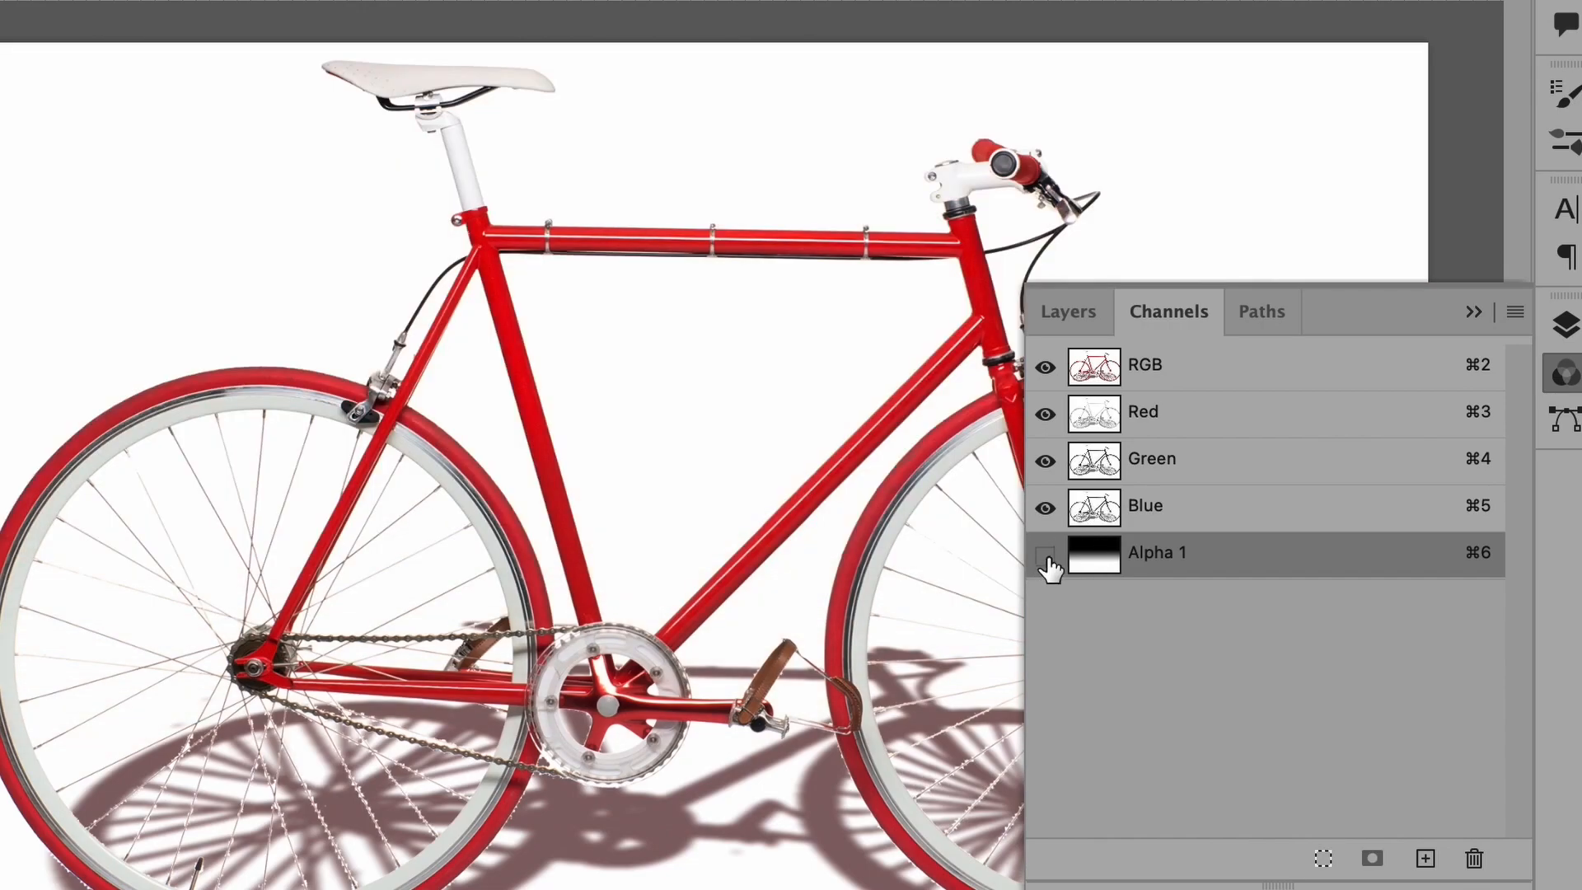
{"action": "left_click", "coordinate": [1216, 368]}
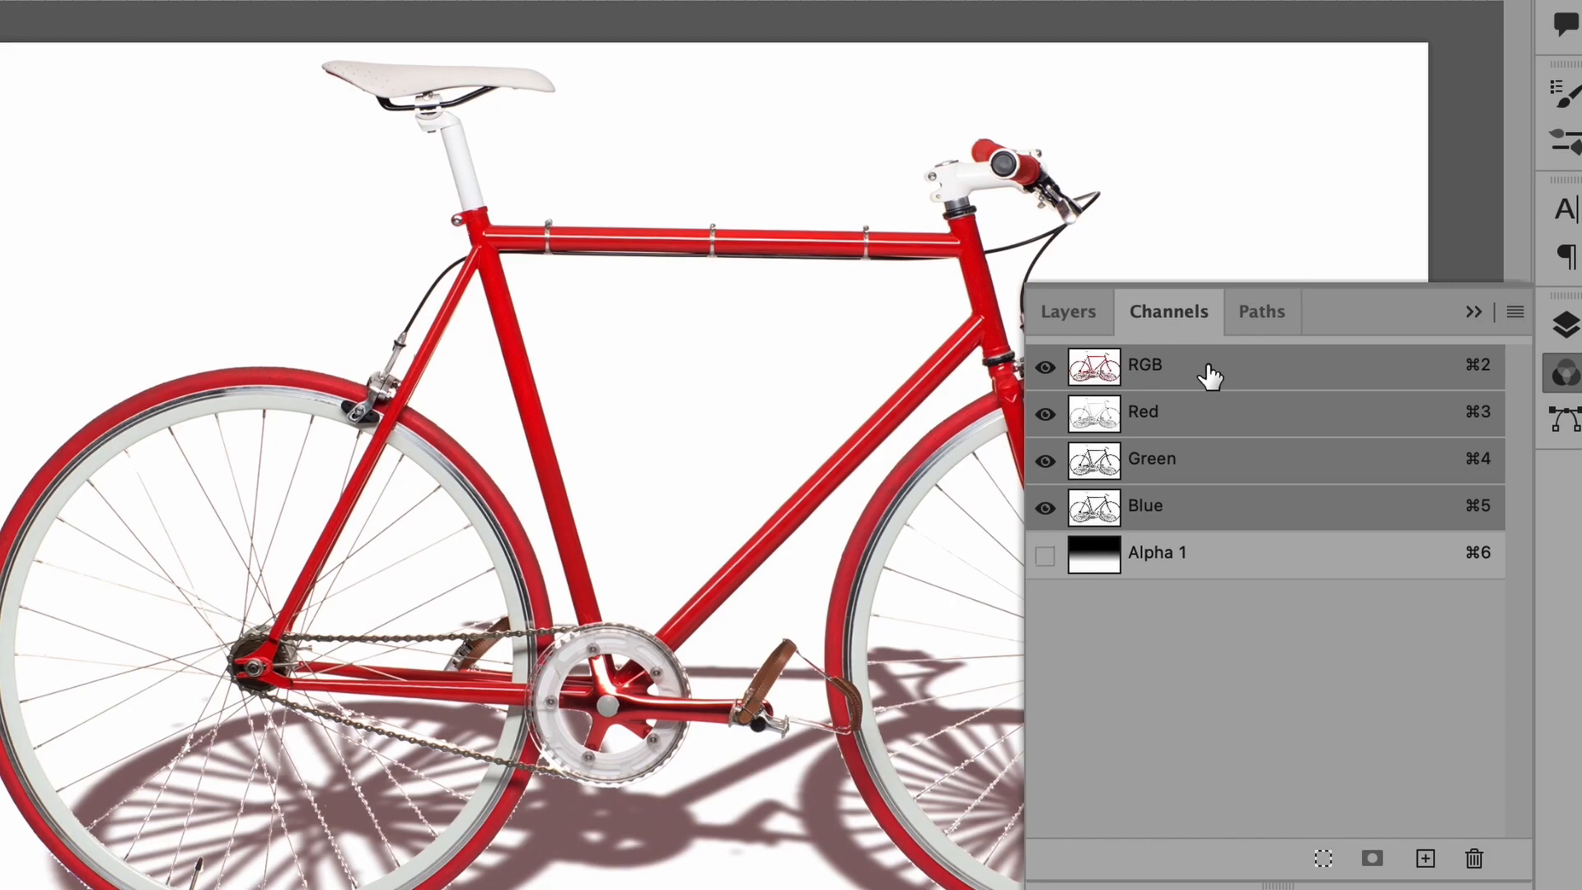
{"action": "left_click", "coordinate": [1085, 309]}
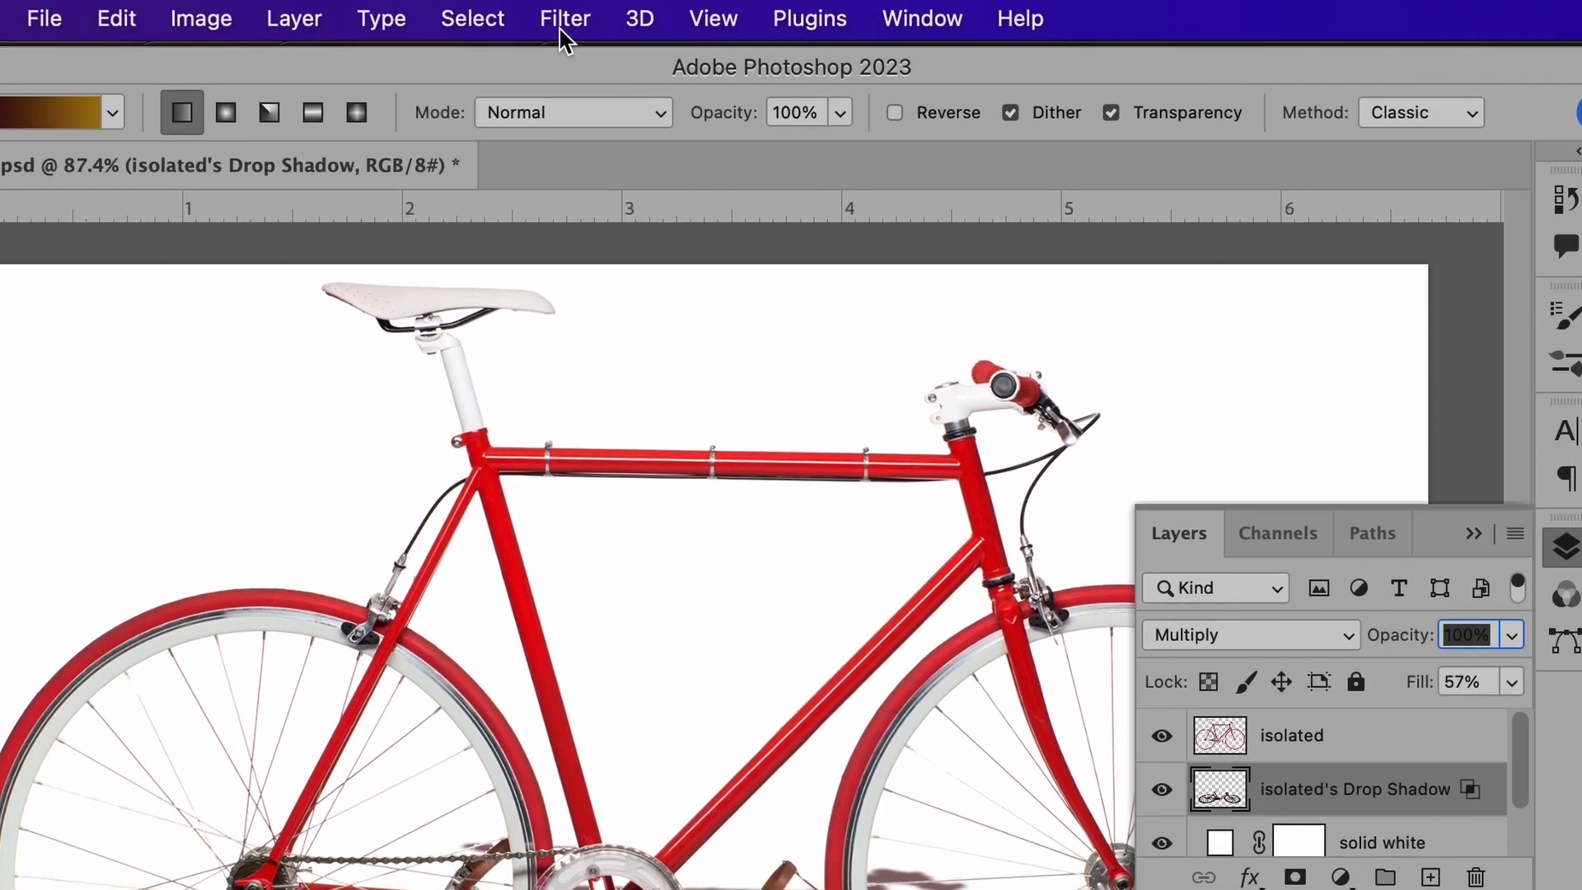
Step: Apply Lens Blur with inverted Alpha 1 depth map, focal distance 0, radius 72
{"action": "left_click", "coordinate": [565, 18]}
{"action": "mouse_move", "coordinate": [626, 453]}
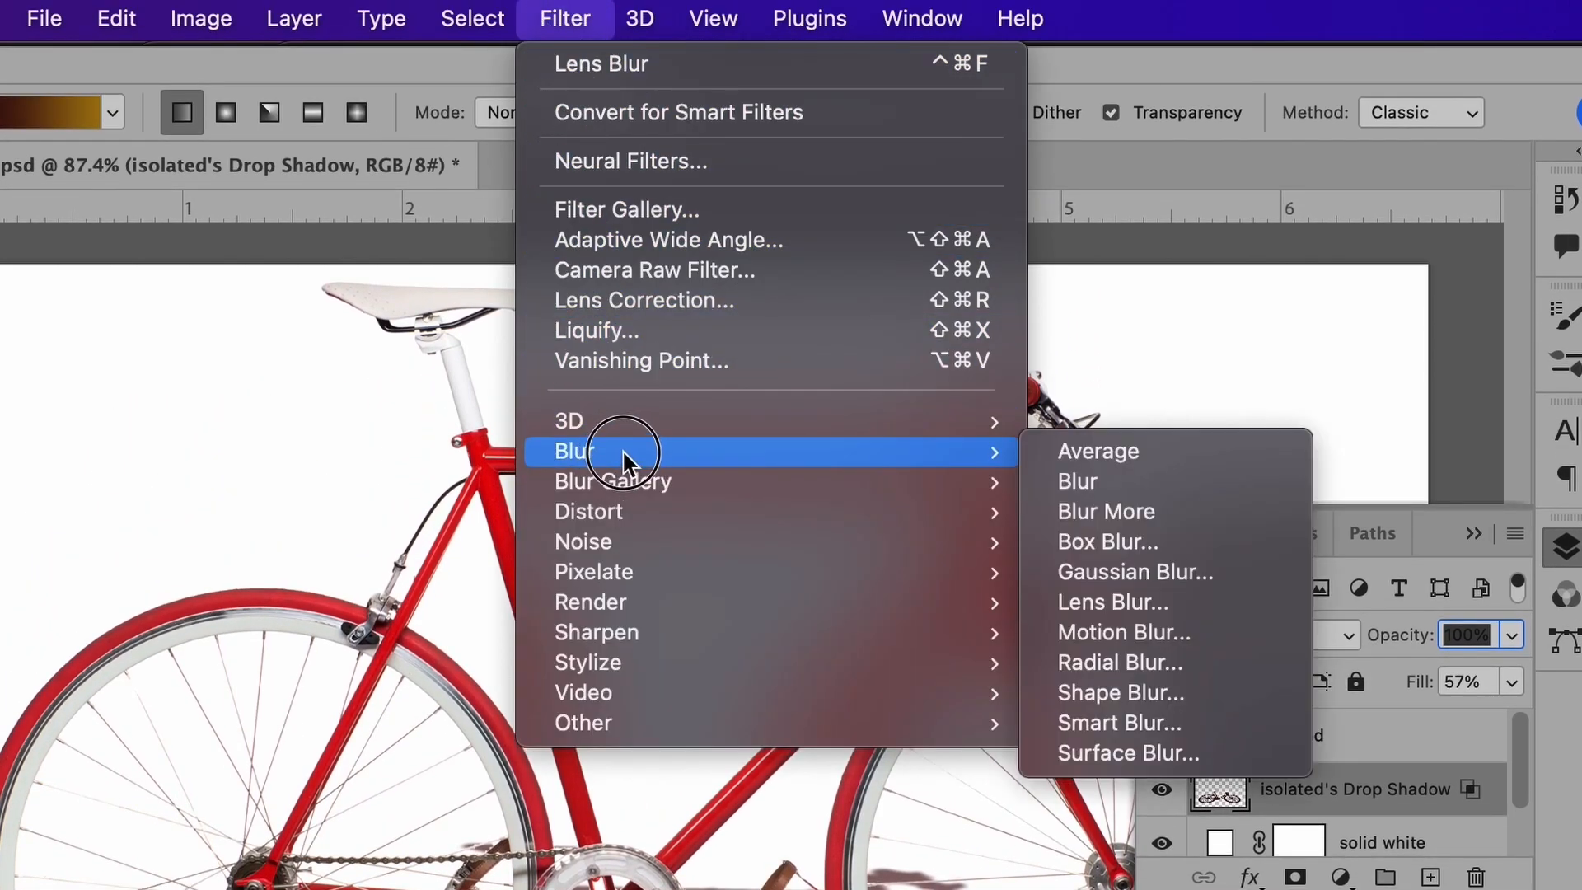
{"action": "left_click", "coordinate": [1135, 602]}
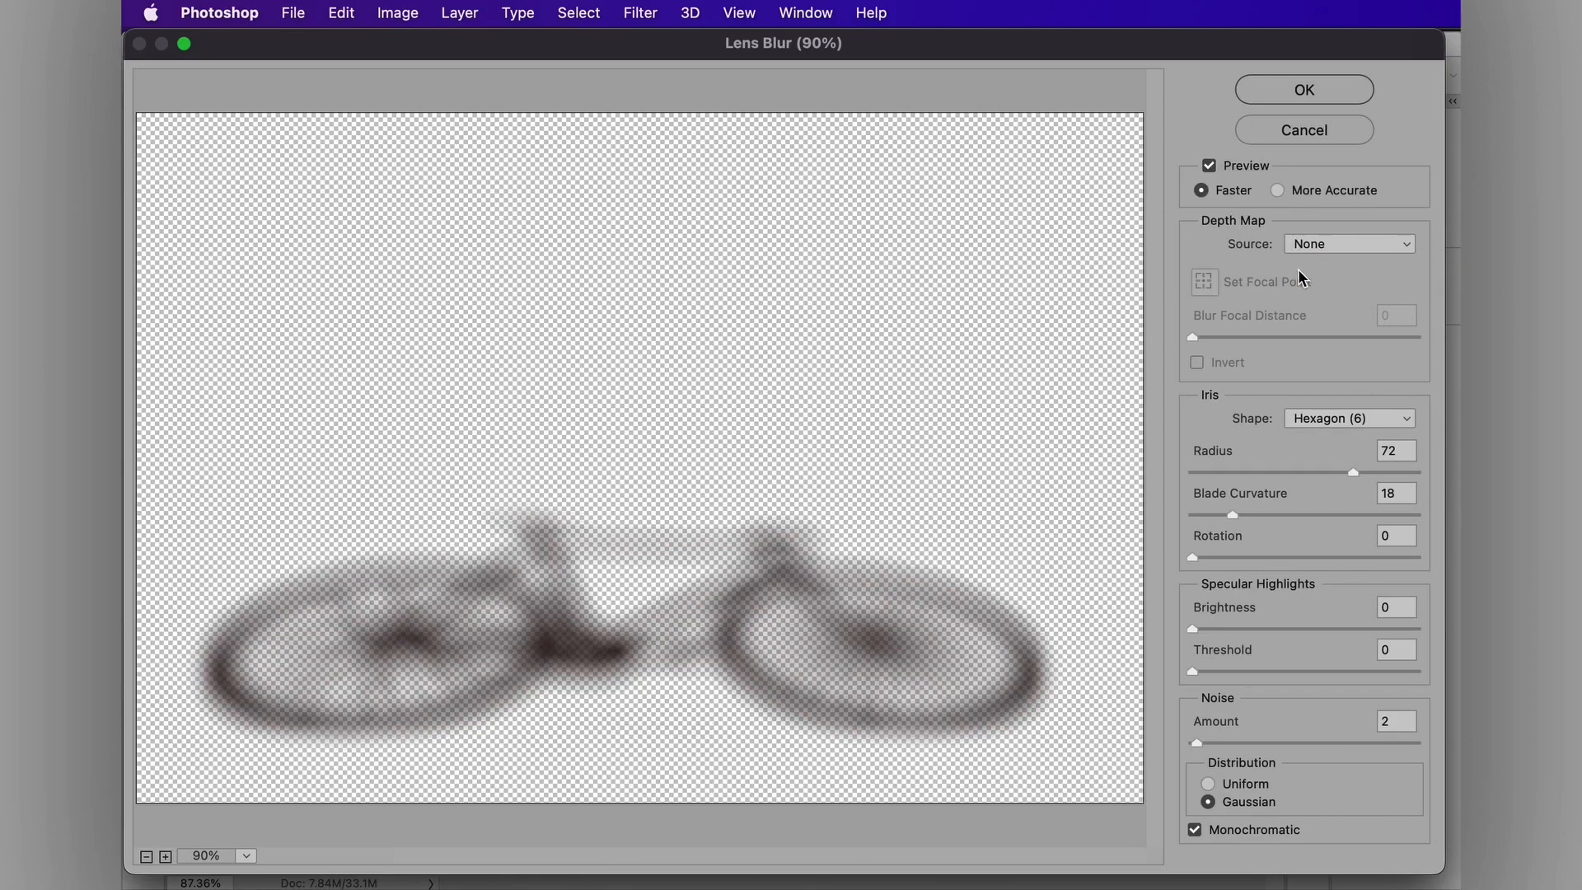
{"action": "left_click", "coordinate": [1318, 244]}
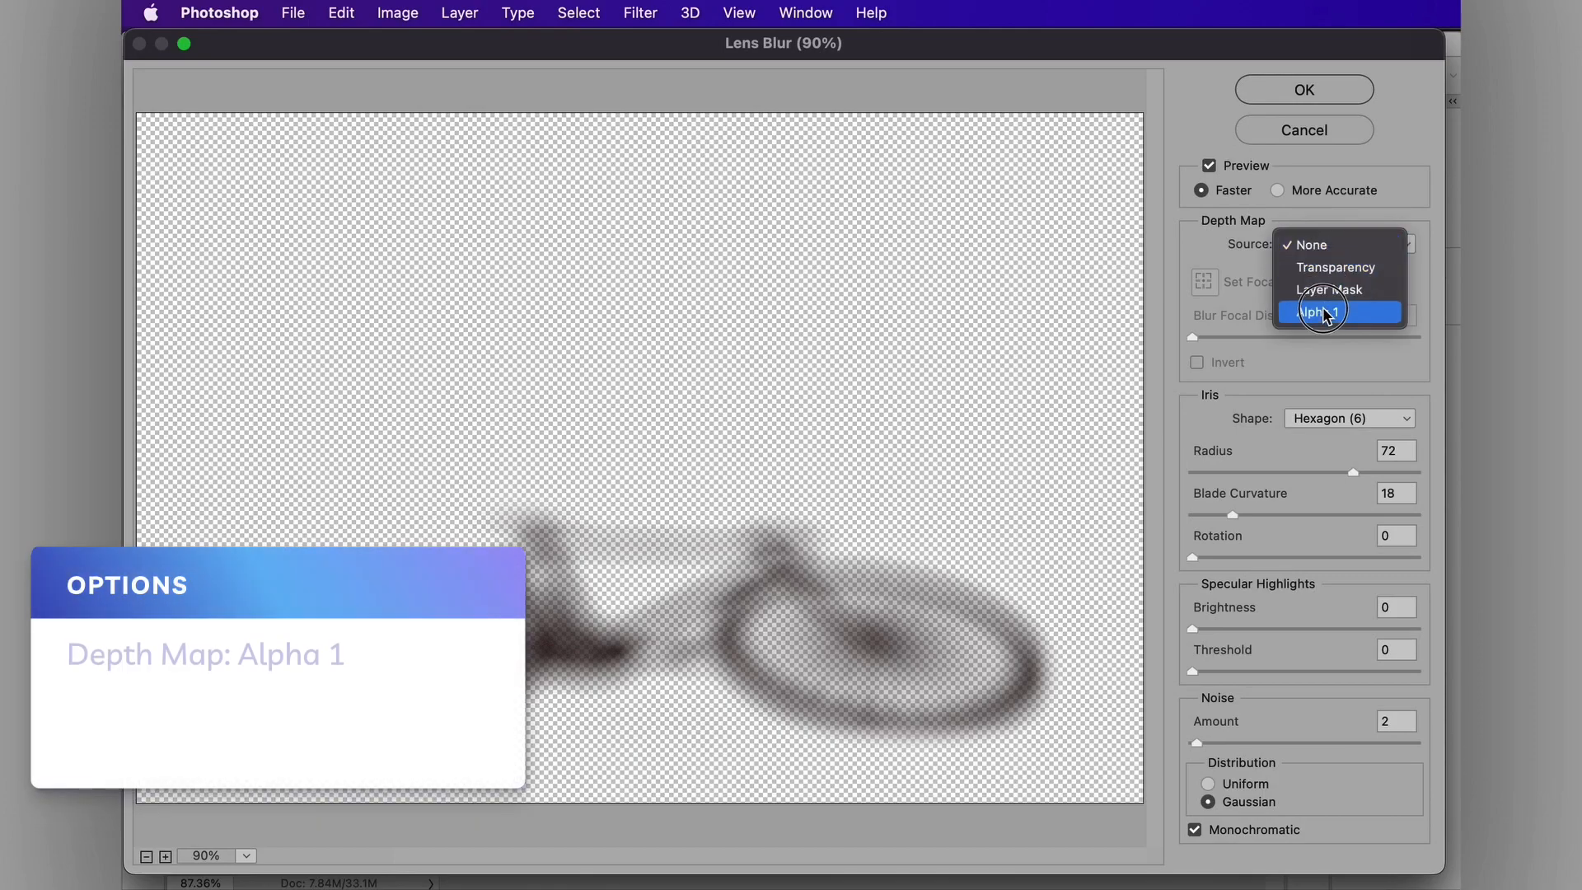
{"action": "left_click", "coordinate": [1324, 311]}
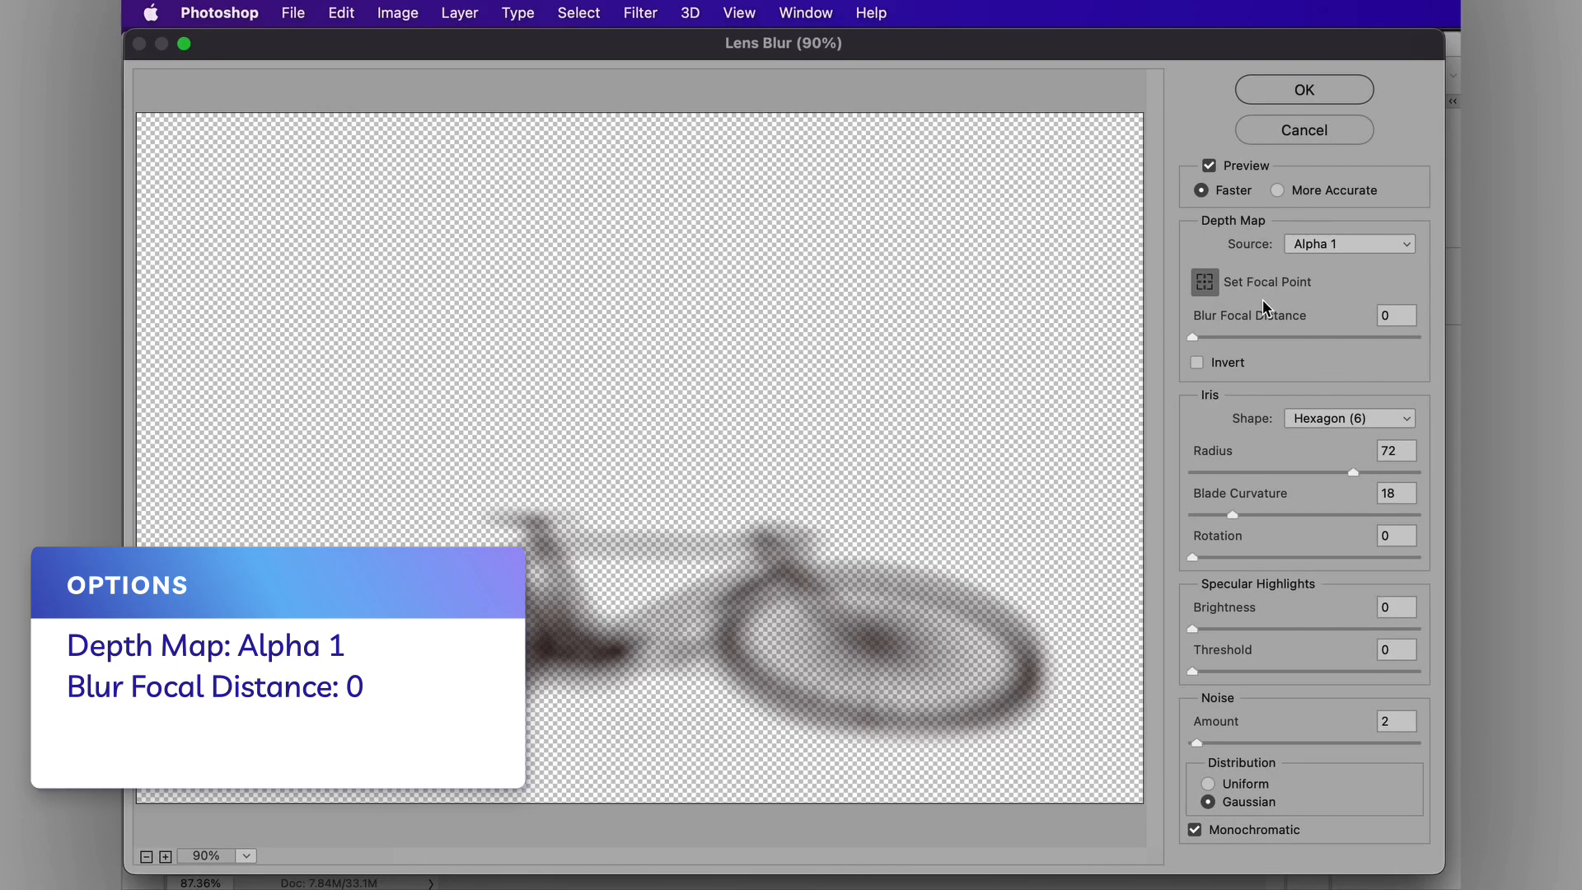
{"action": "left_click", "coordinate": [1197, 362]}
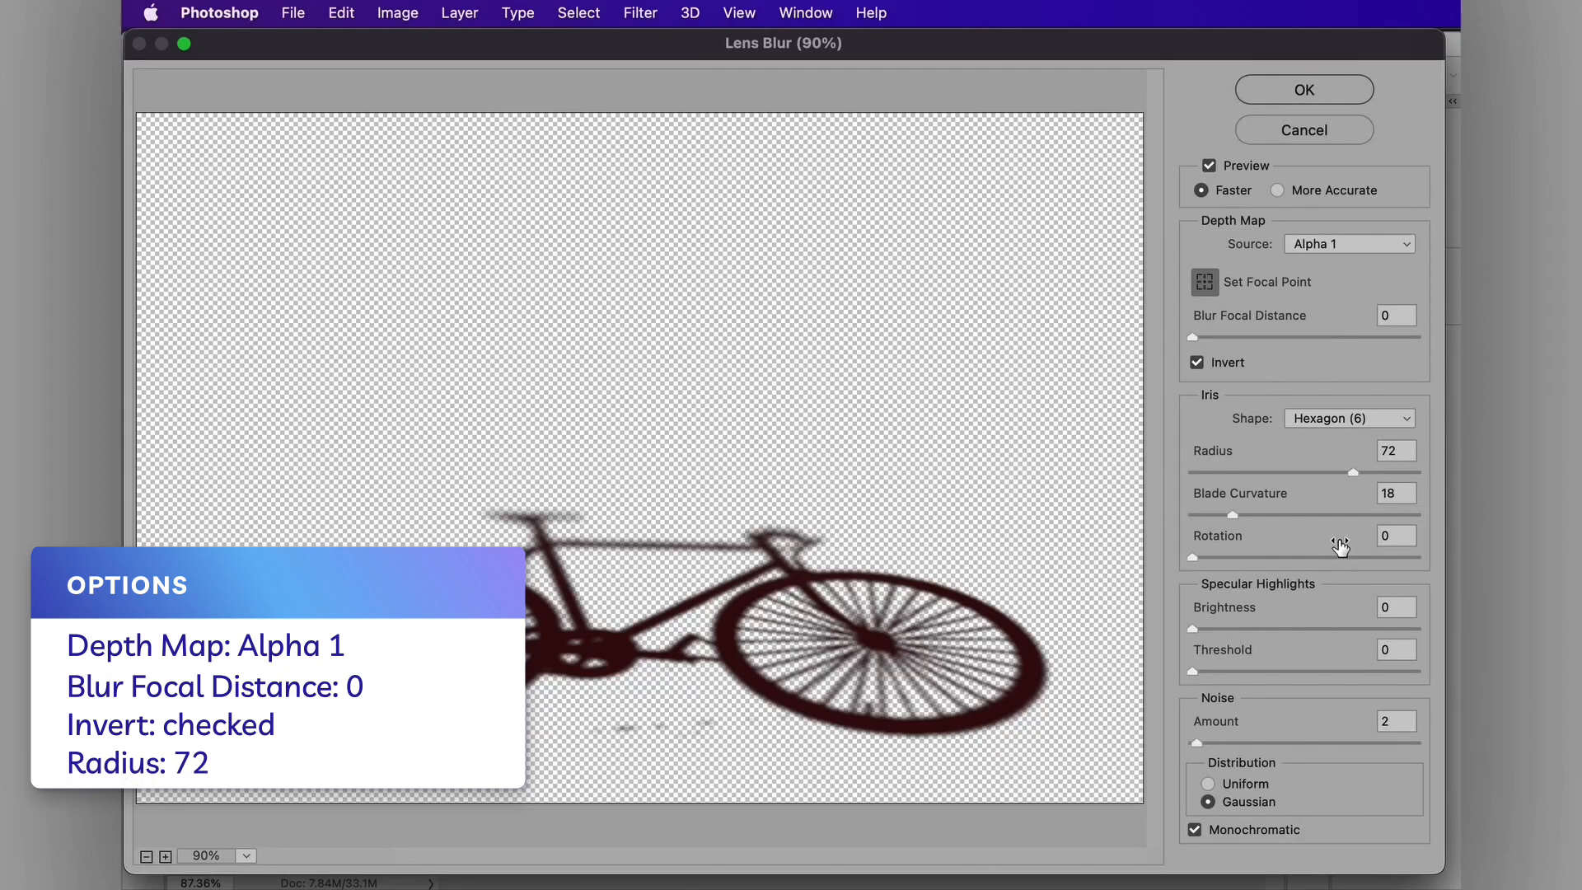
{"action": "left_click", "coordinate": [1305, 90]}
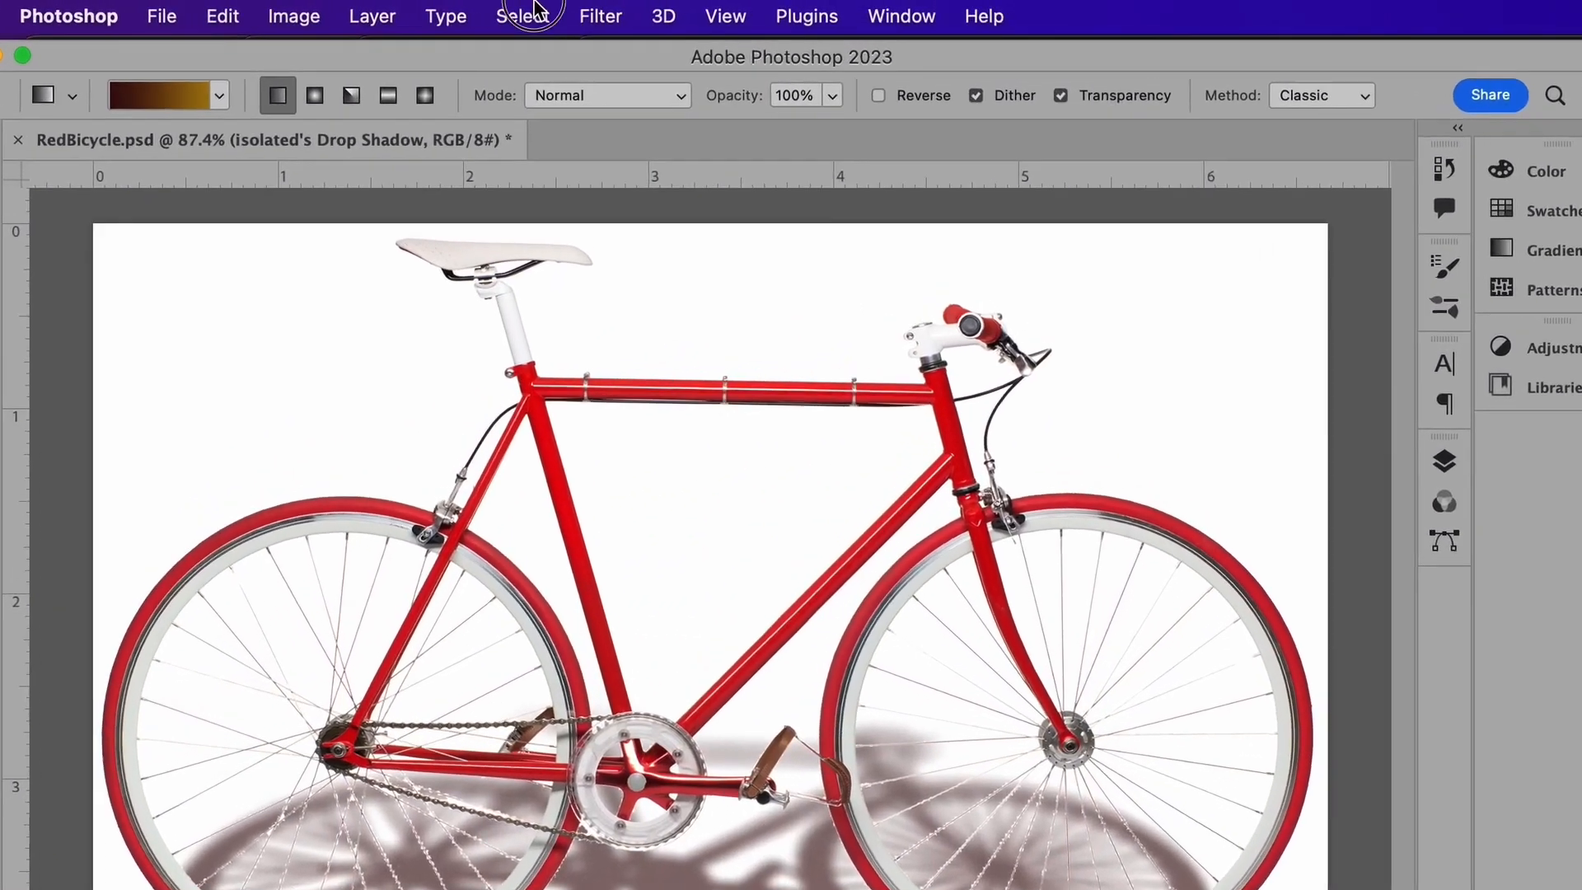
Step: Load the Alpha 1 channel as a new selection, then invert it
{"action": "left_click", "coordinate": [576, 11]}
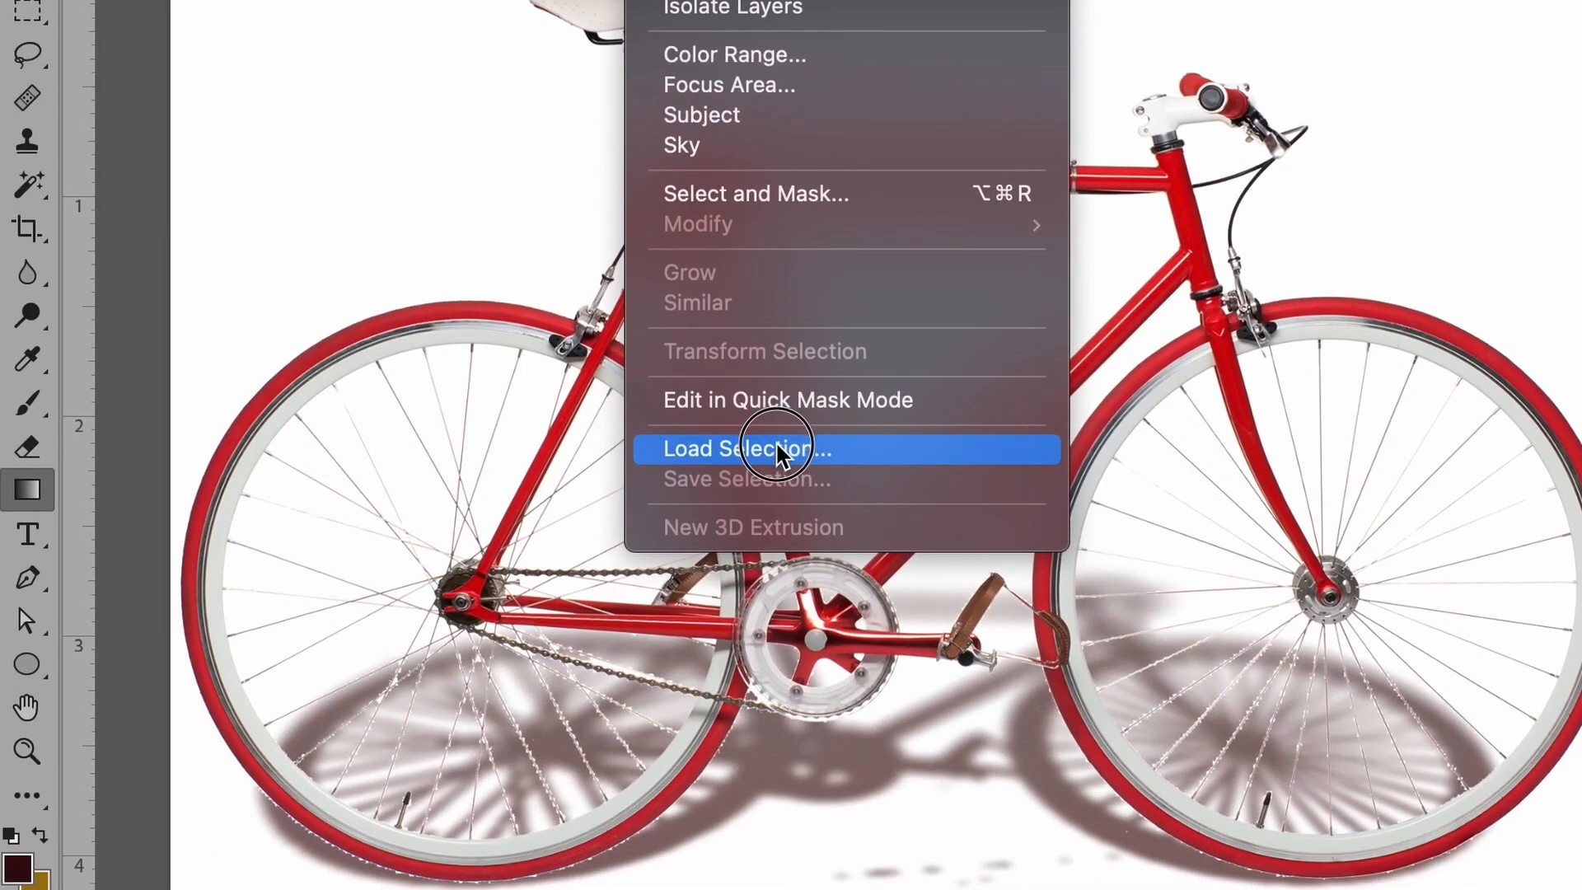
{"action": "left_click", "coordinate": [585, 665]}
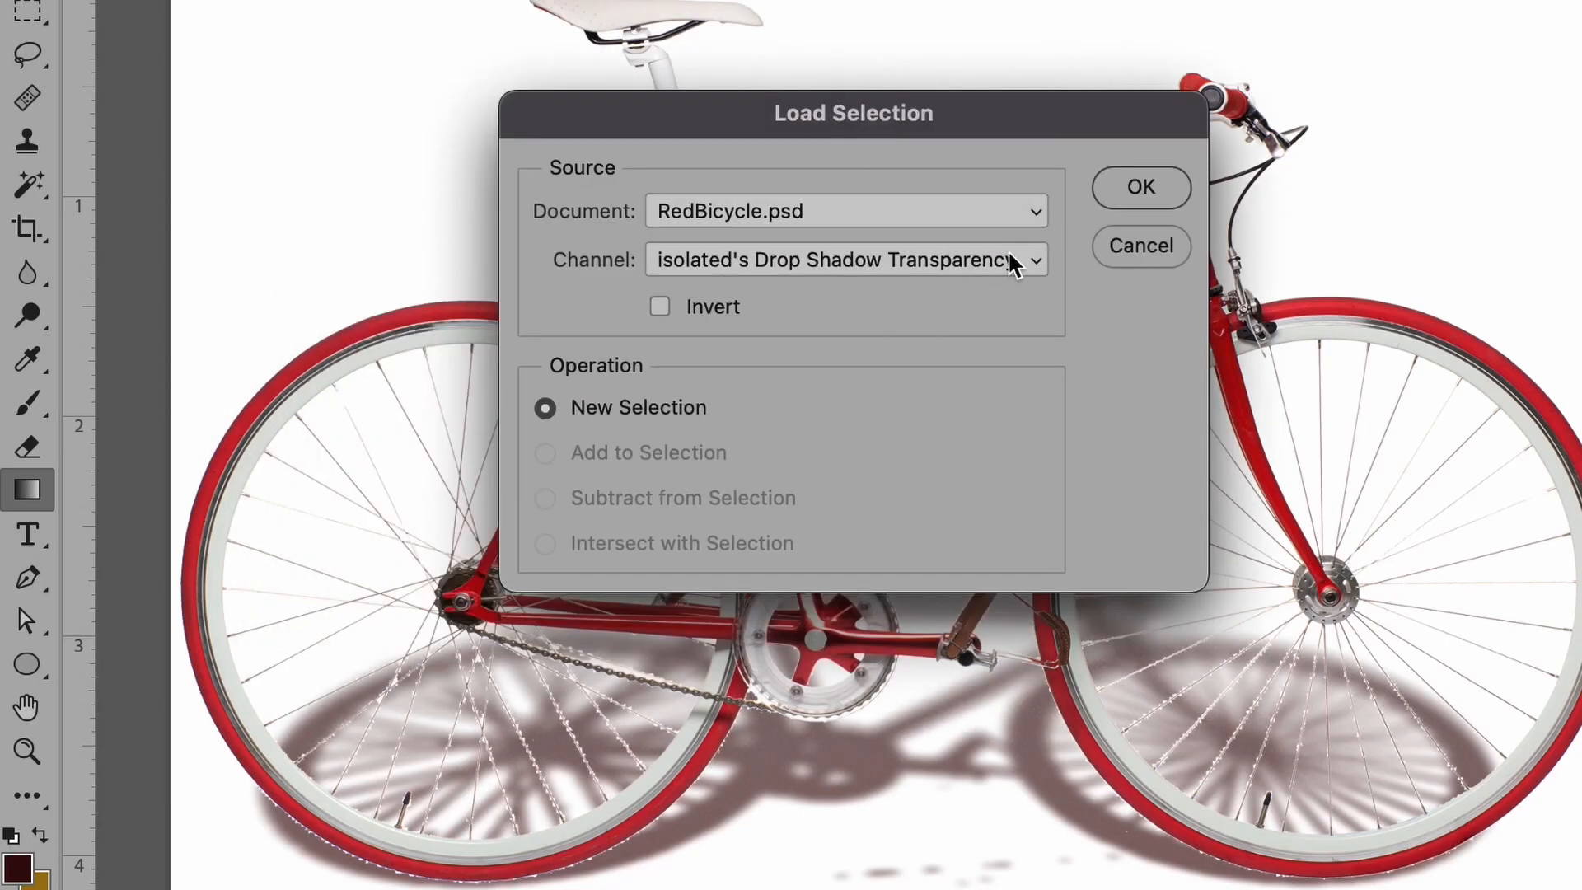
{"action": "left_click", "coordinate": [1018, 262]}
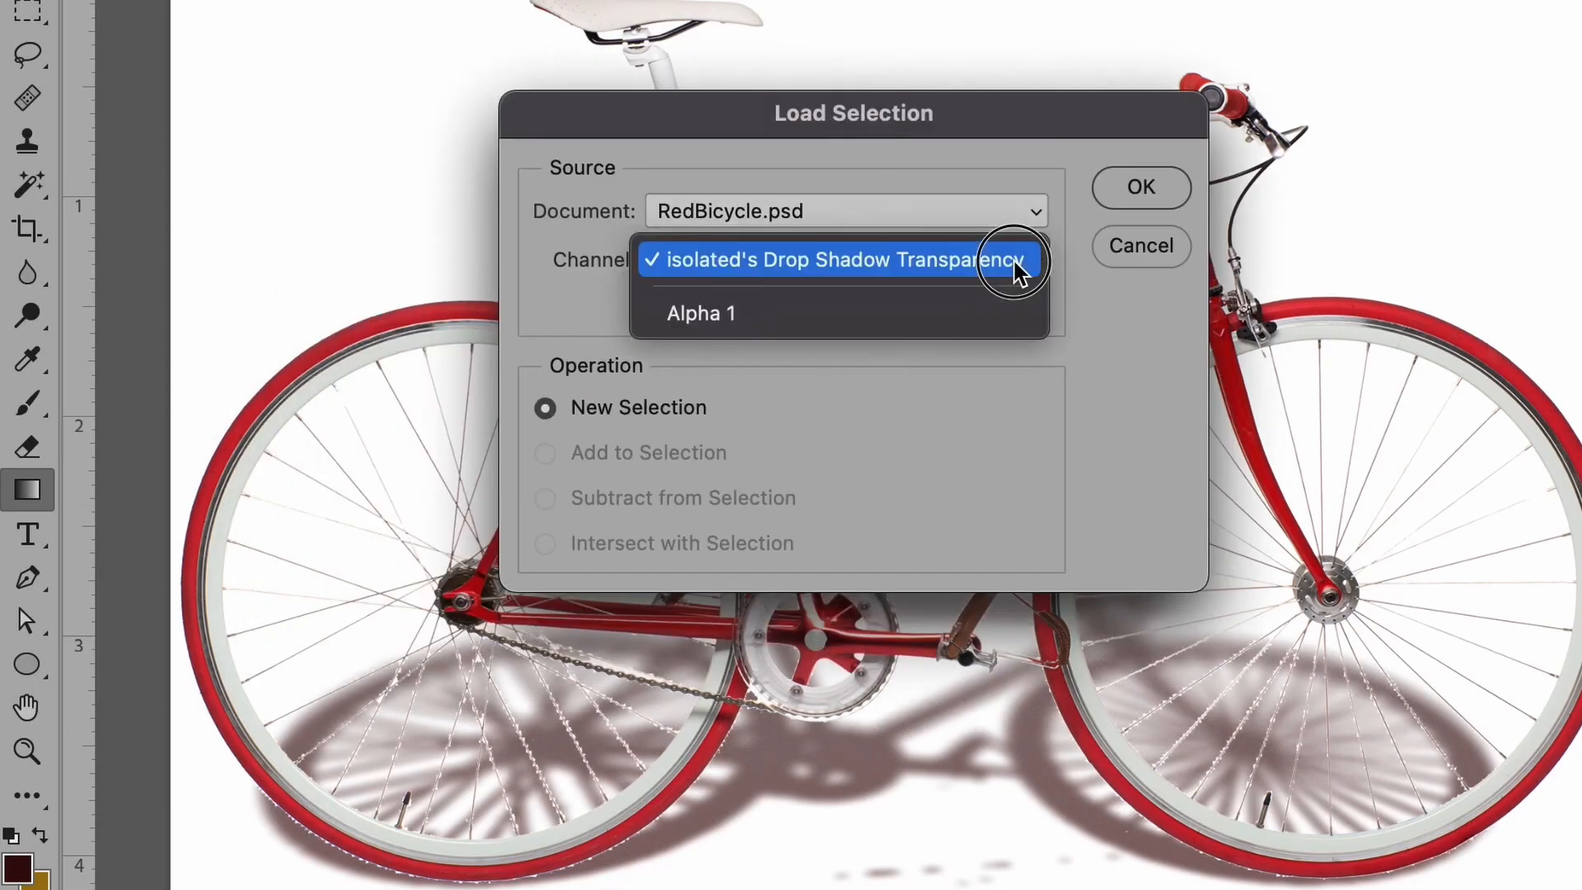
{"action": "left_click", "coordinate": [975, 313]}
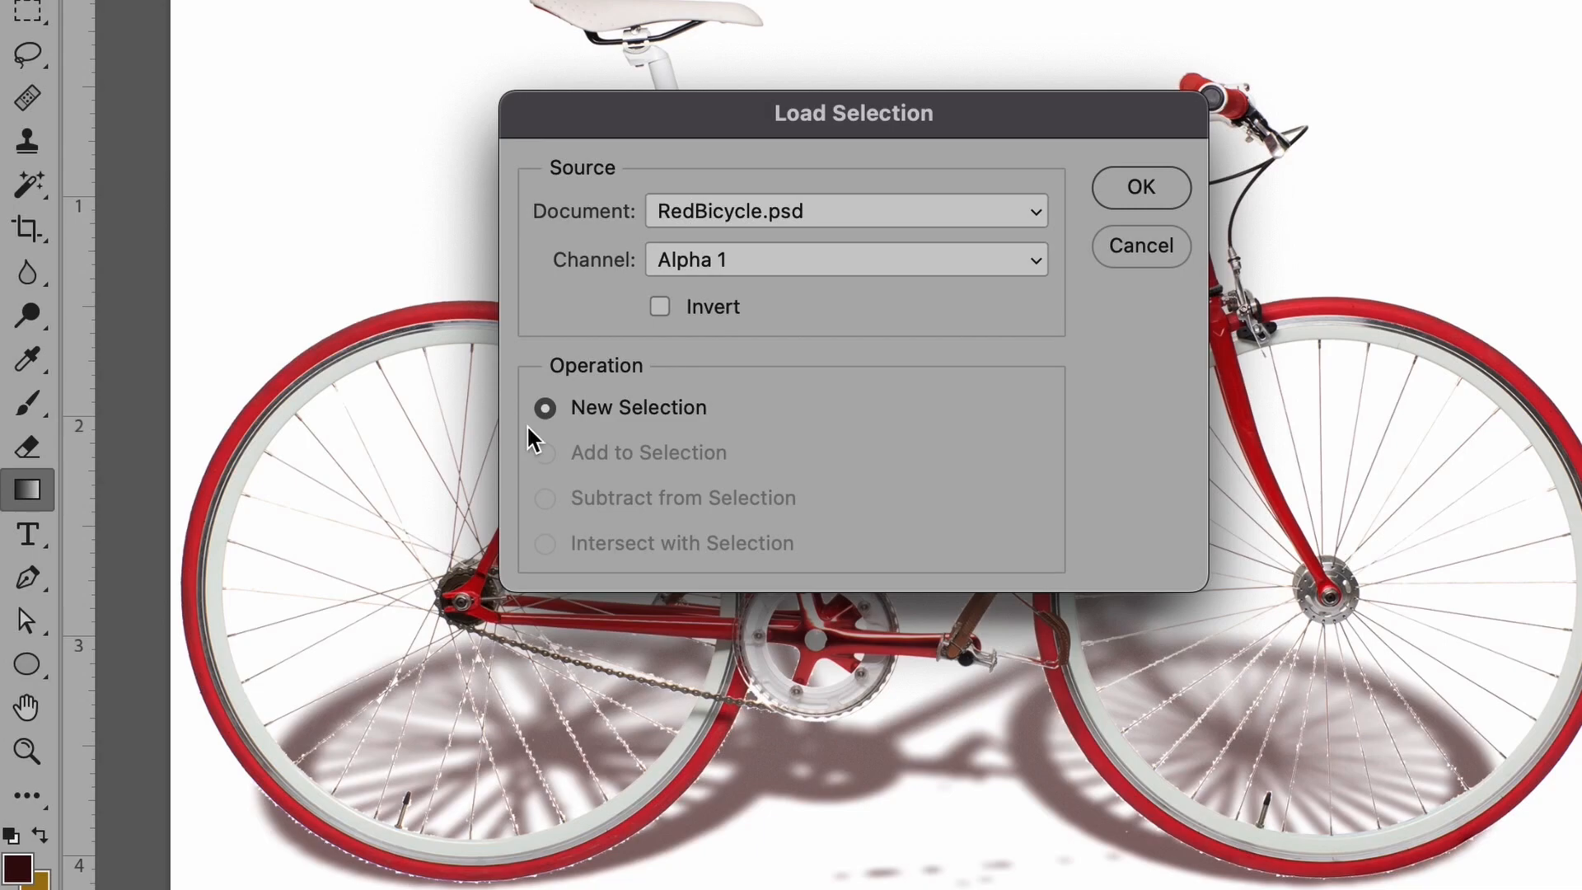
{"action": "left_click", "coordinate": [1152, 180]}
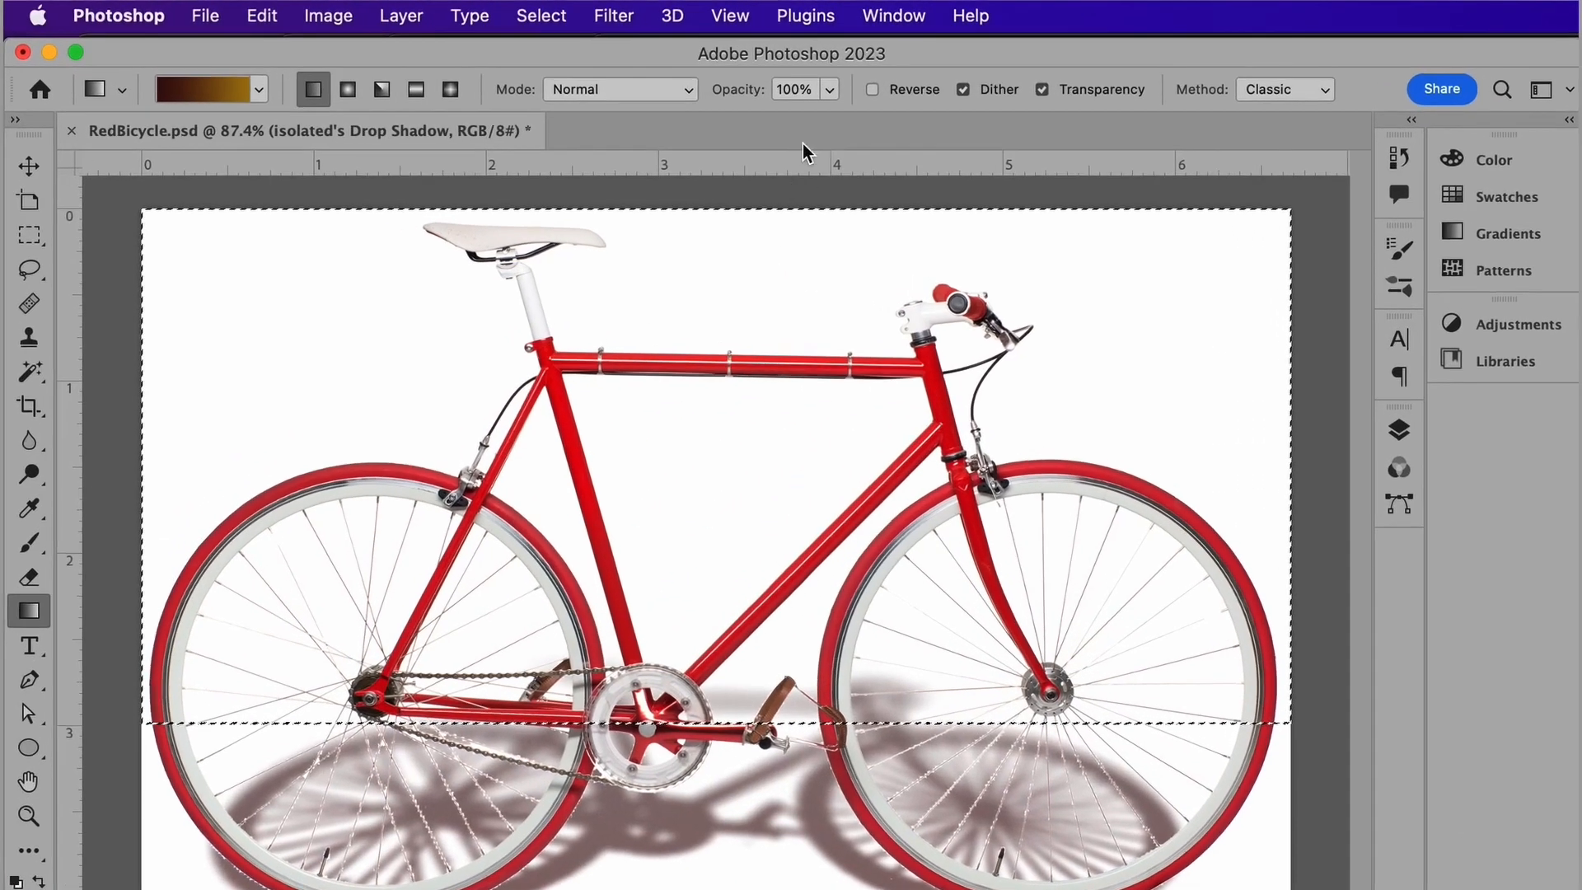
{"action": "left_click", "coordinate": [579, 13]}
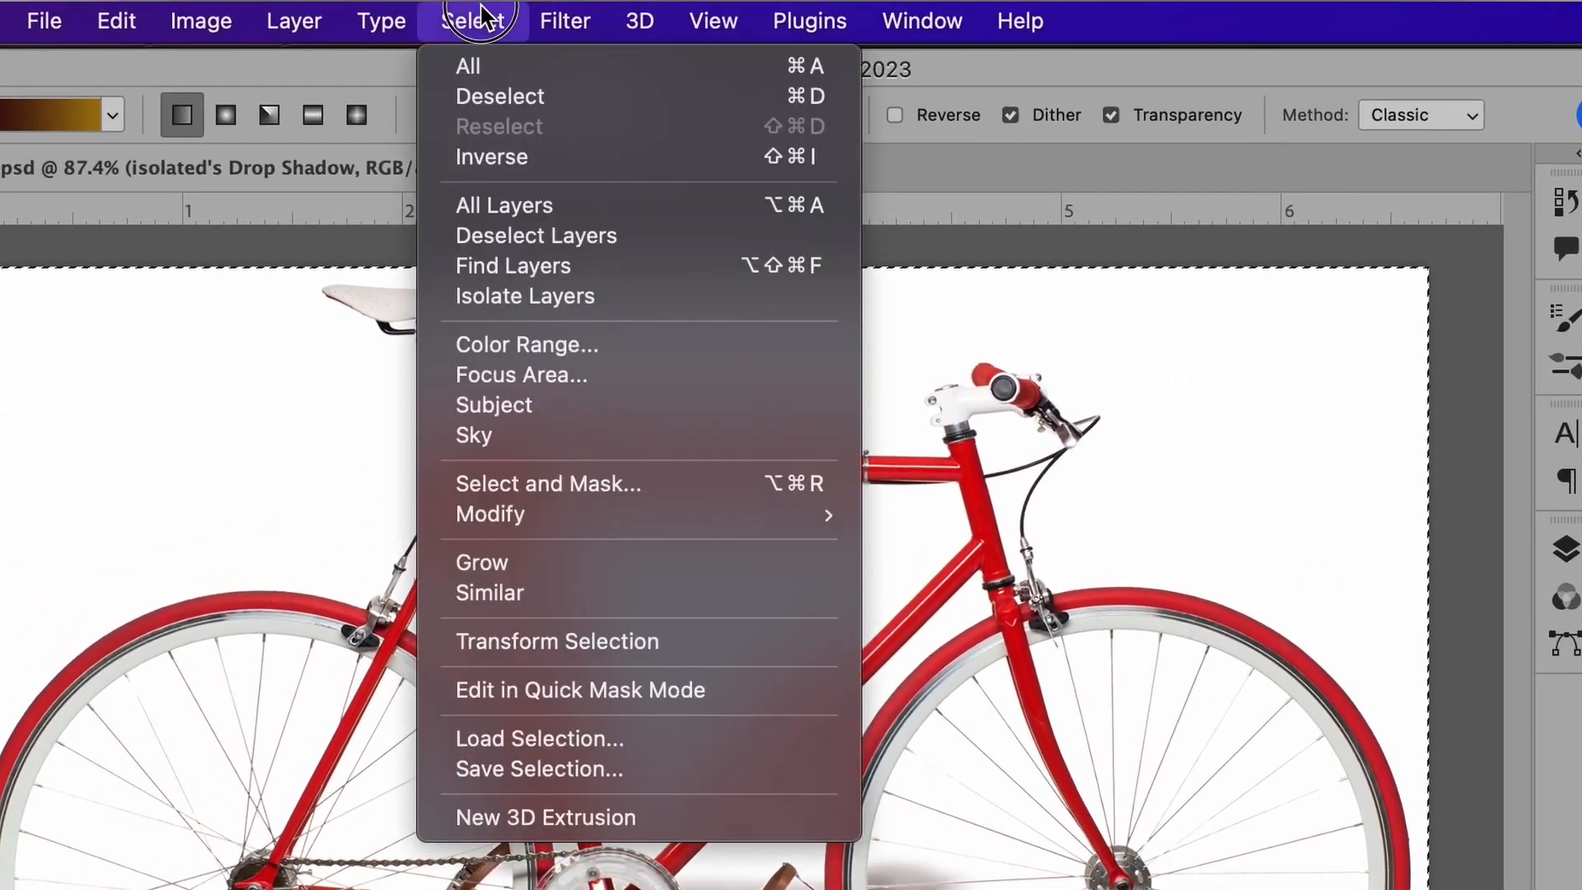
{"action": "left_click", "coordinate": [512, 160]}
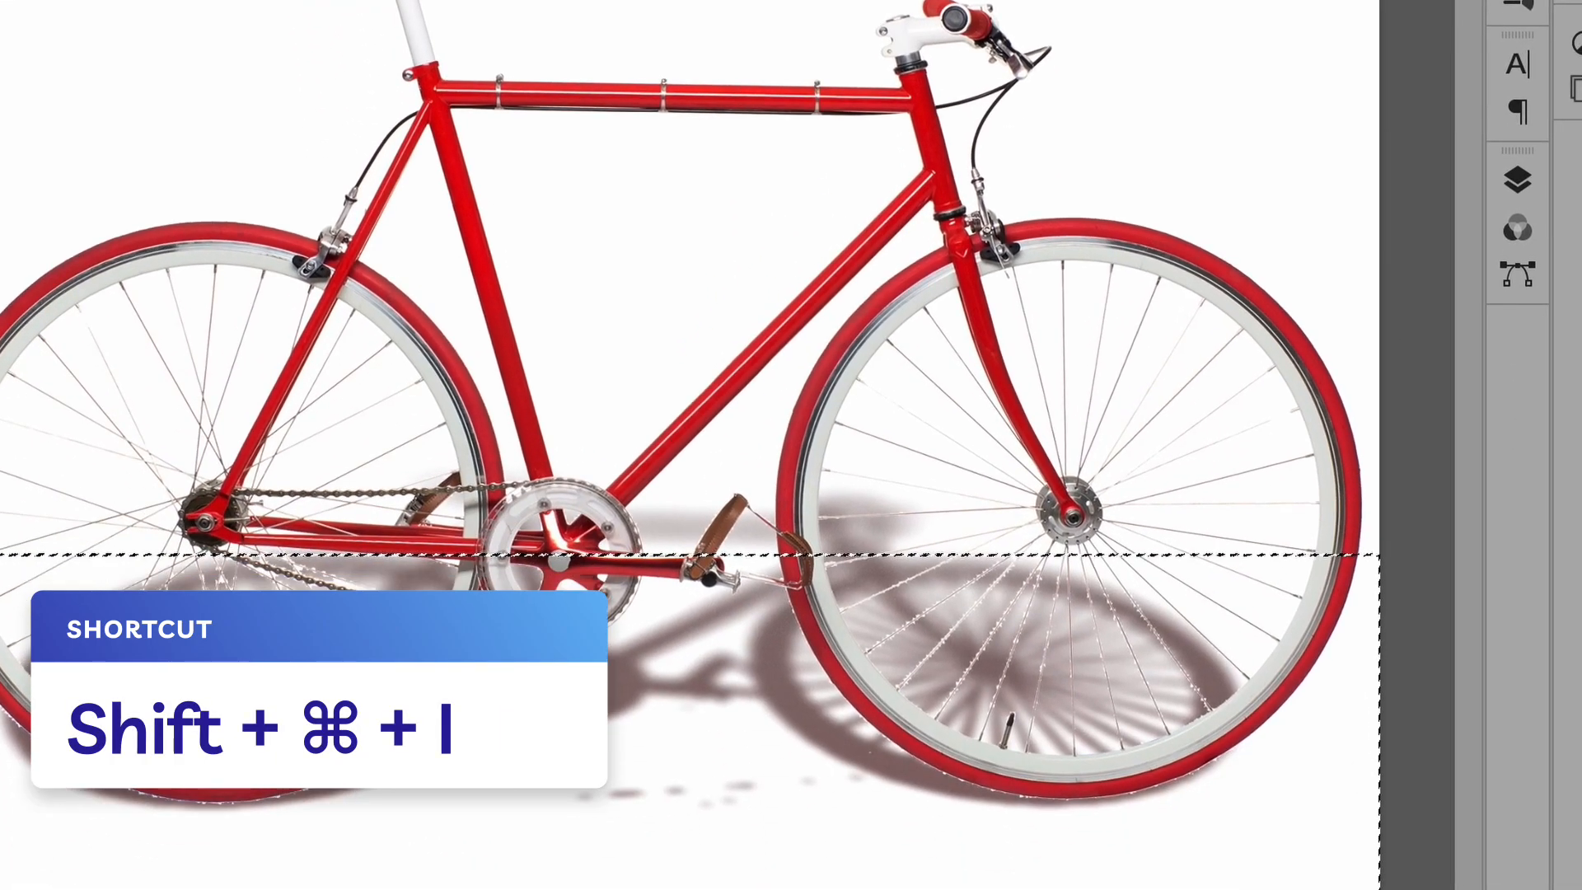
Step: Mask the drop shadow layer with the selection, set opacity to 70%, and erase specks below it
{"action": "left_click", "coordinate": [1514, 179]}
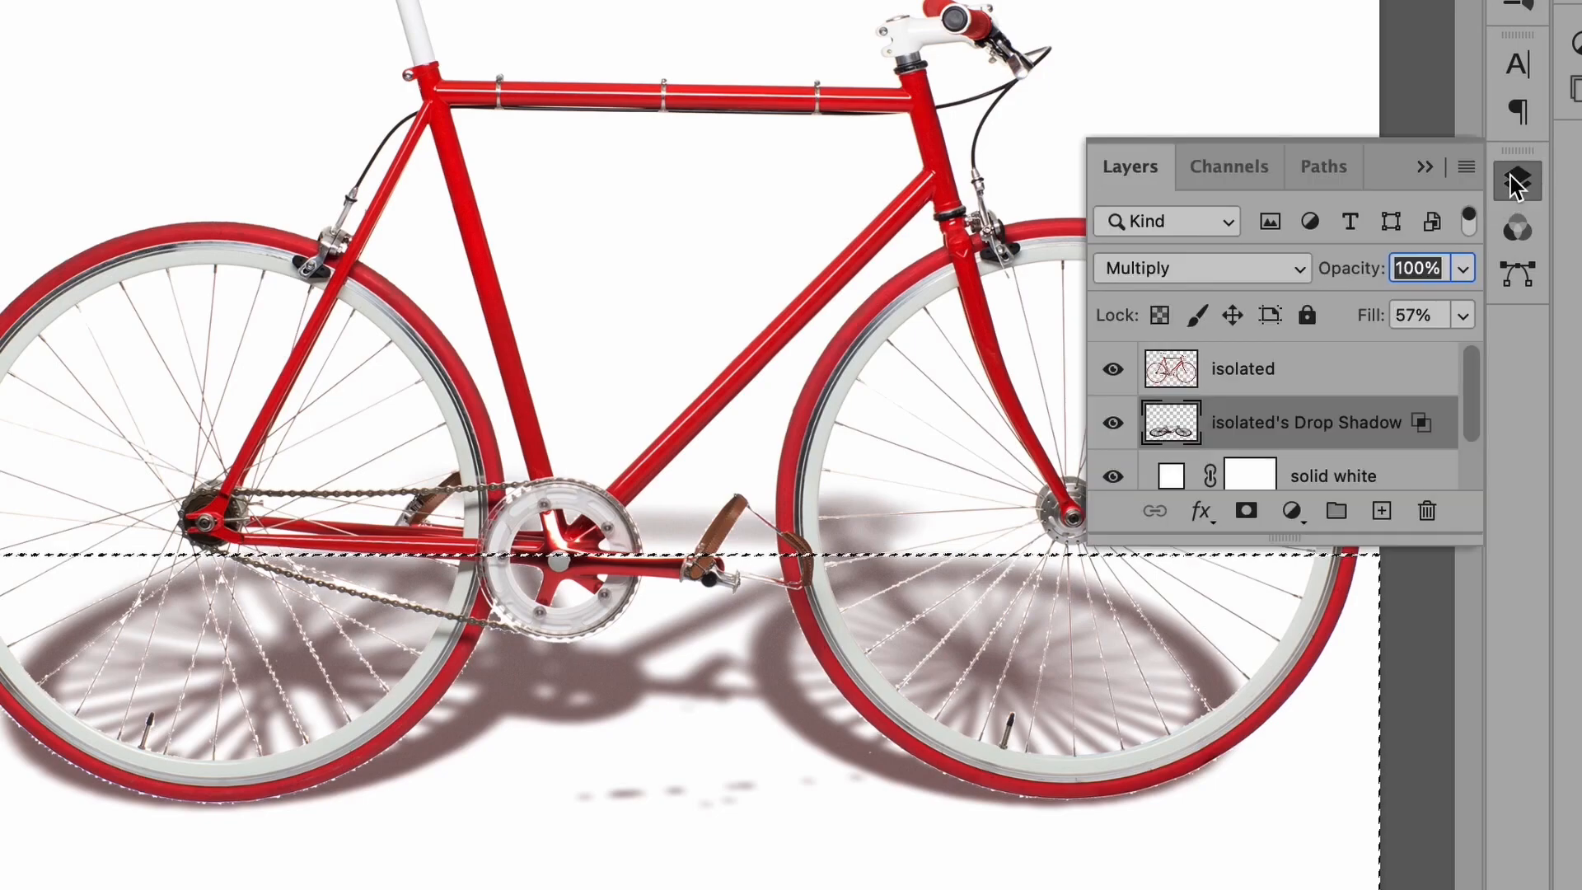
{"action": "left_click", "coordinate": [1246, 512]}
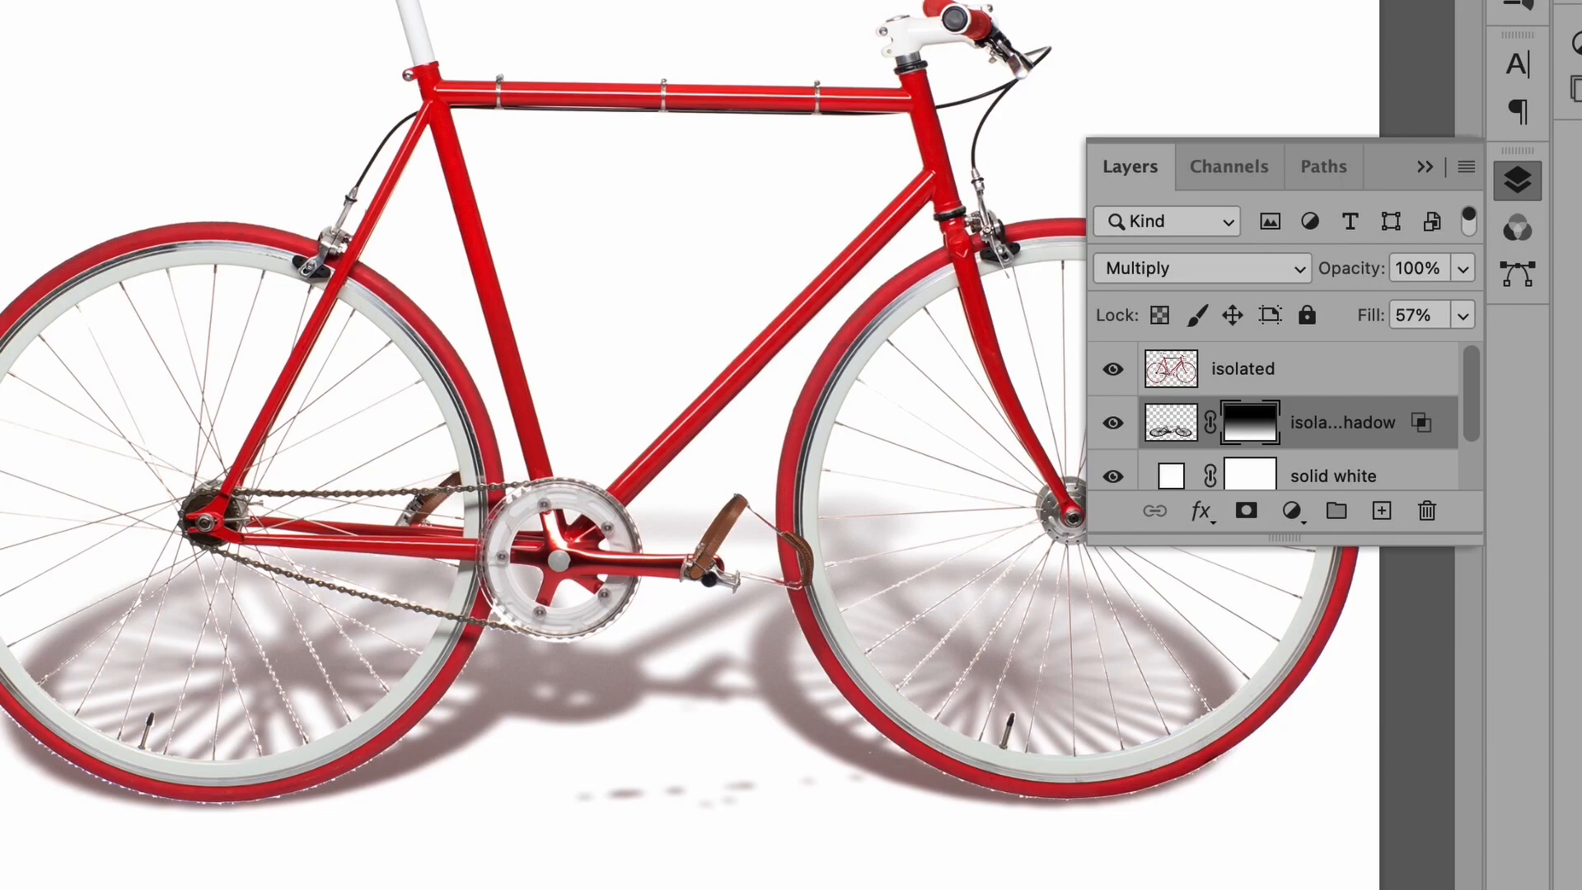
{"action": "left_click", "coordinate": [1397, 269]}
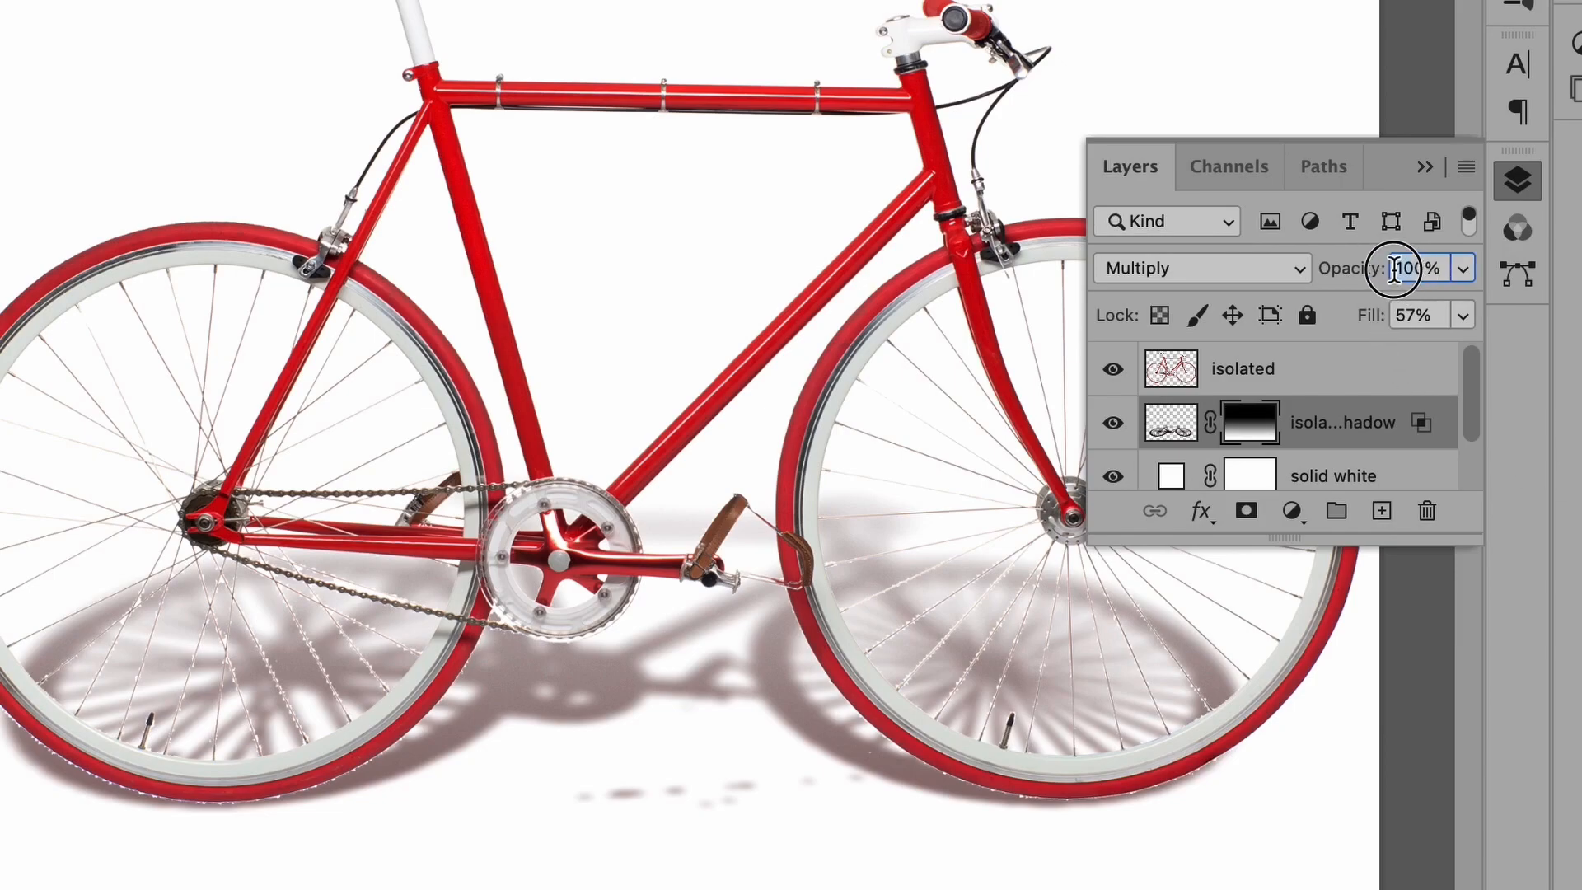
{"action": "type", "text": "70"}
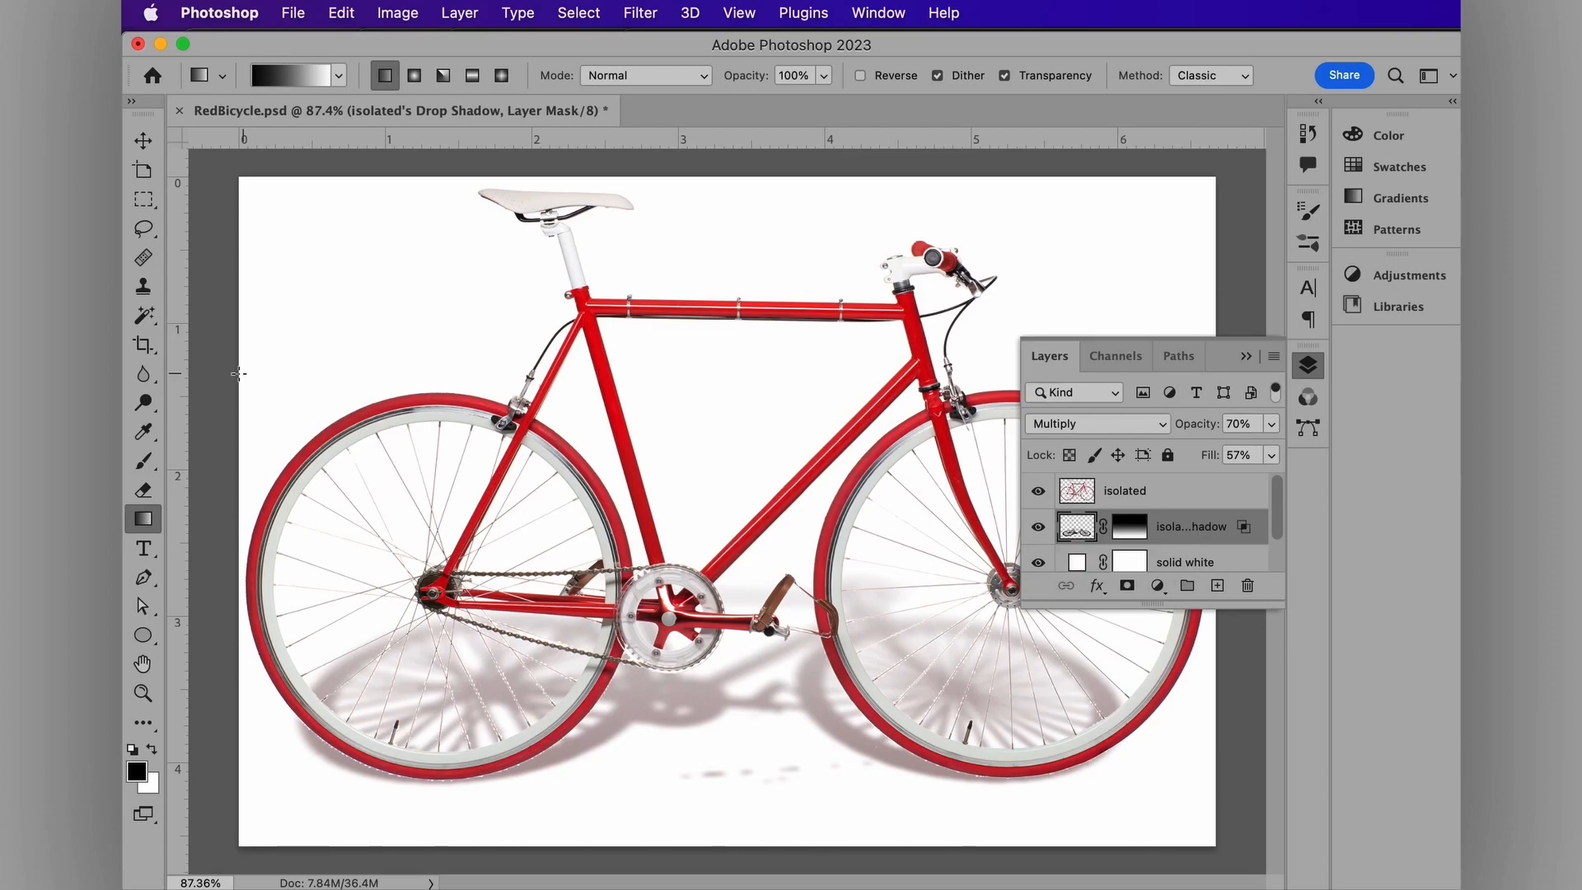
{"action": "left_click", "coordinate": [143, 489]}
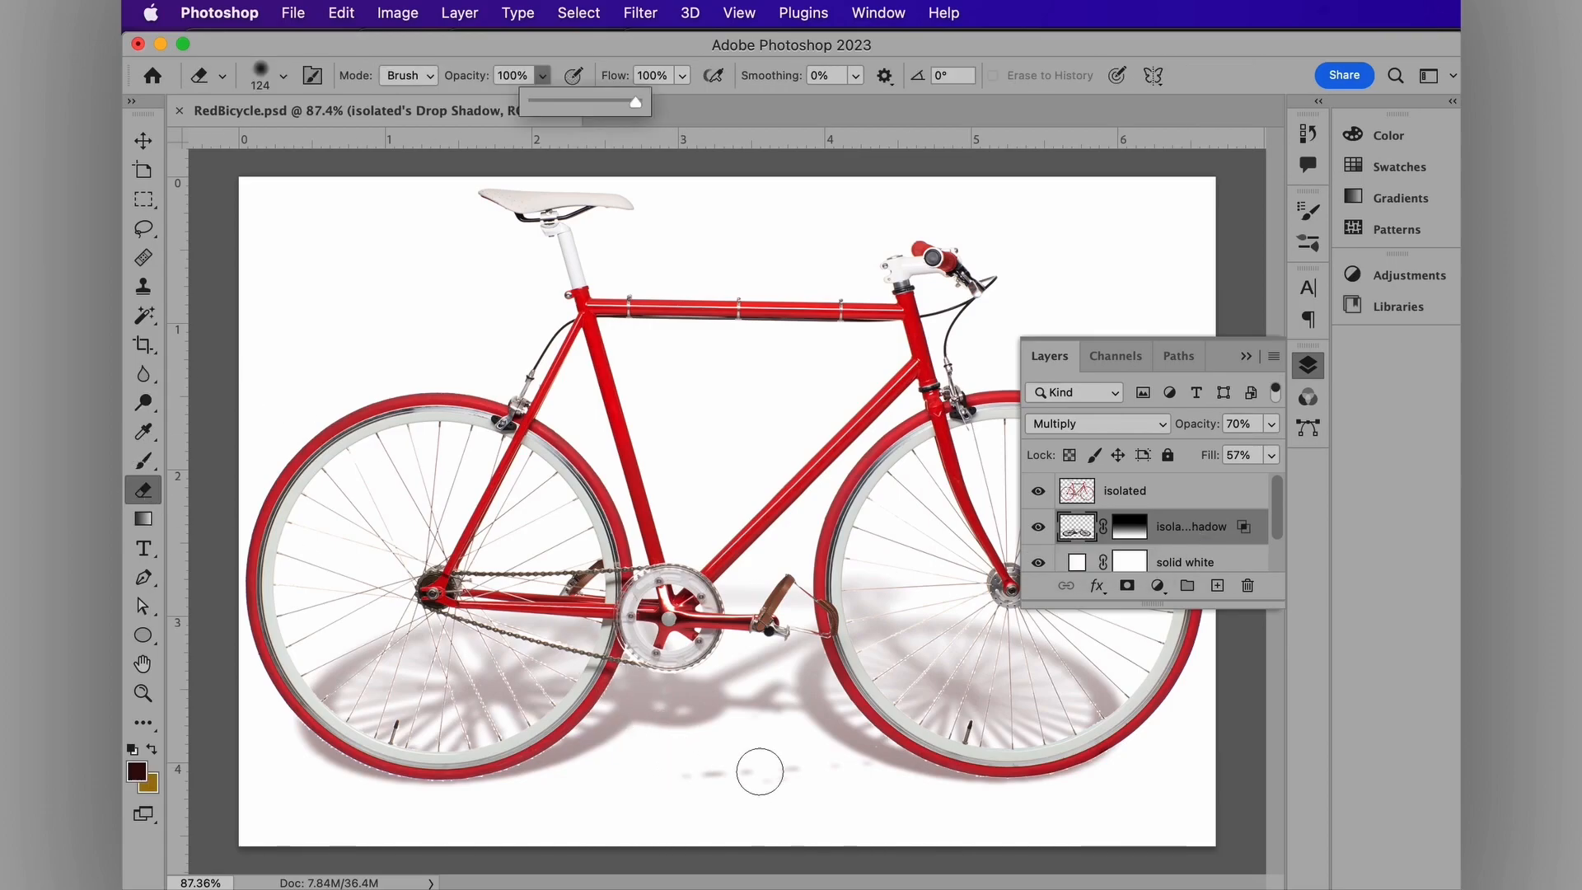
{"action": "mouse_move", "coordinate": [698, 779]}
{"action": "left_mouse_down"}
{"action": "mouse_move", "coordinate": [865, 786]}
{"action": "mouse_move", "coordinate": [681, 788]}
{"action": "mouse_move", "coordinate": [734, 744]}
{"action": "mouse_move", "coordinate": [748, 773]}
{"action": "left_mouse_up"}
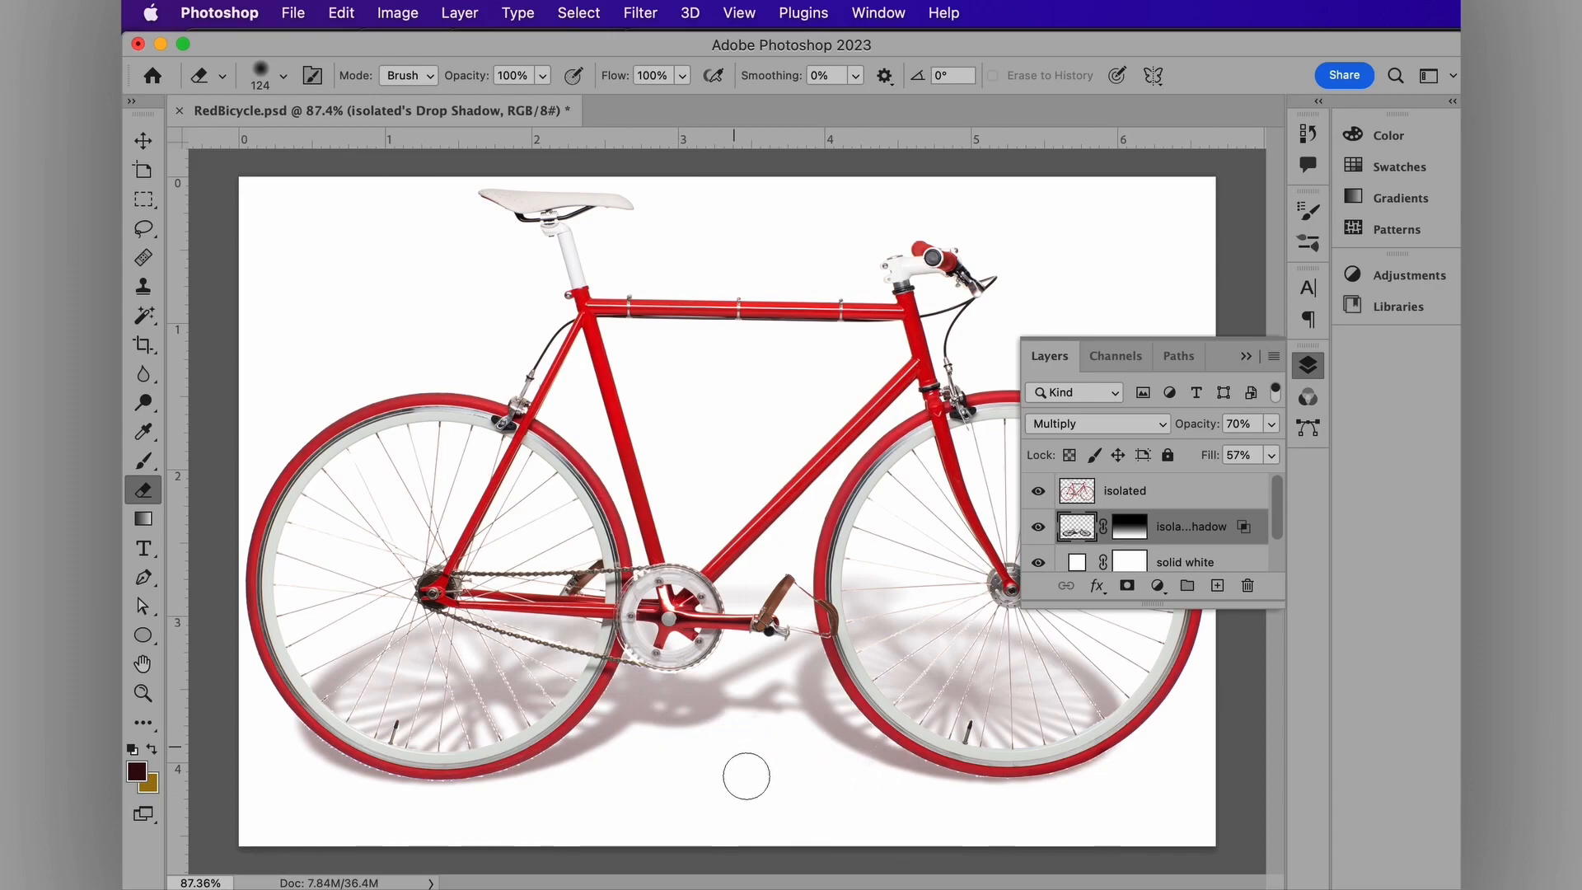